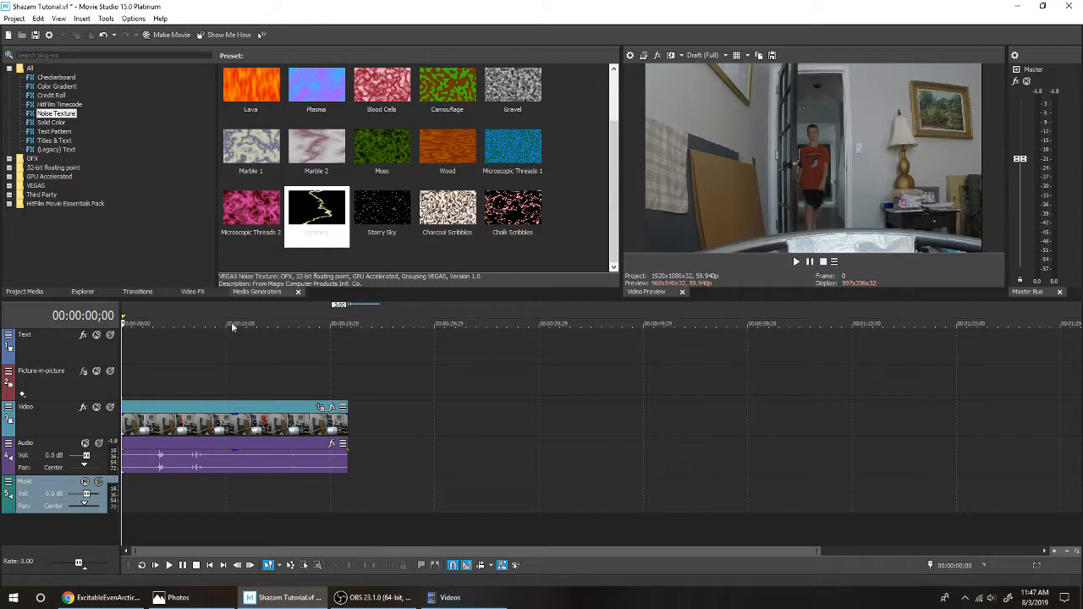
Step: Scrub through the footage on the timeline to review the first person's gesture and the second person's shot
left_click_drag(122, 381, 147, 380)
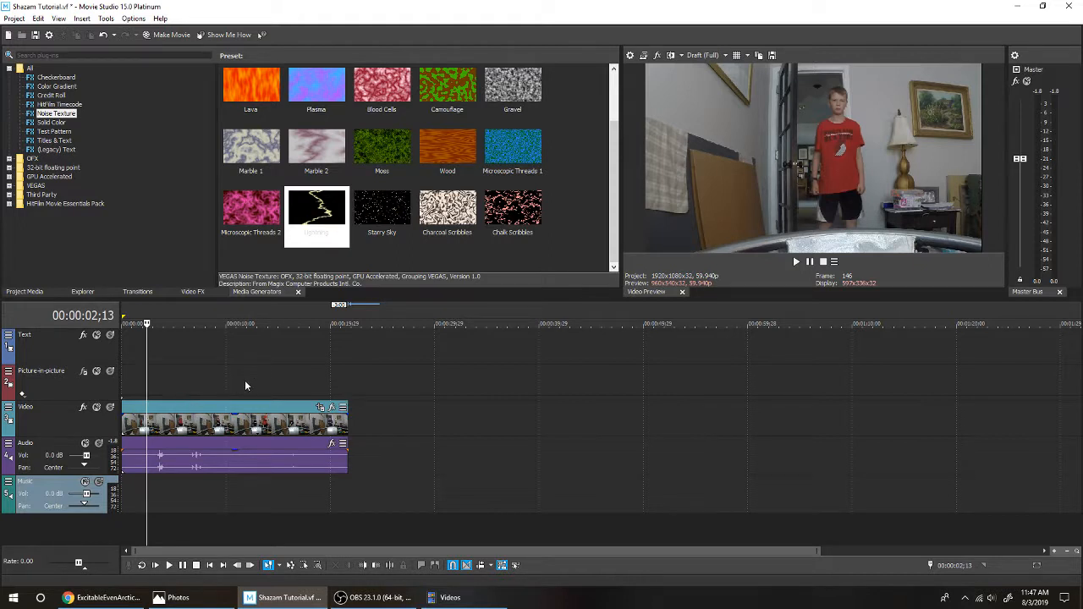
left_click(286, 390)
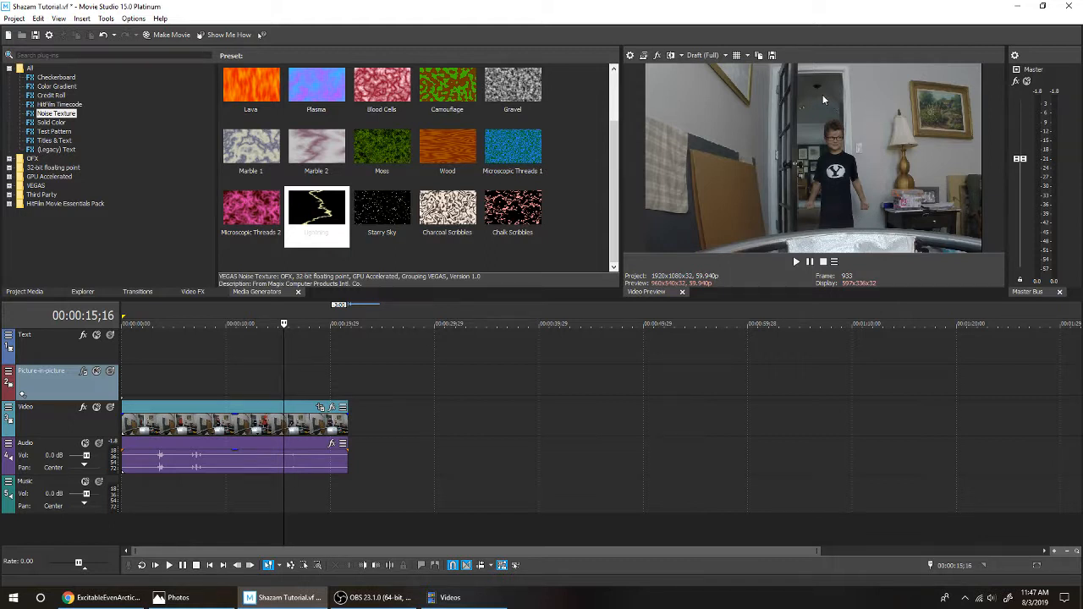
left_click(137, 368)
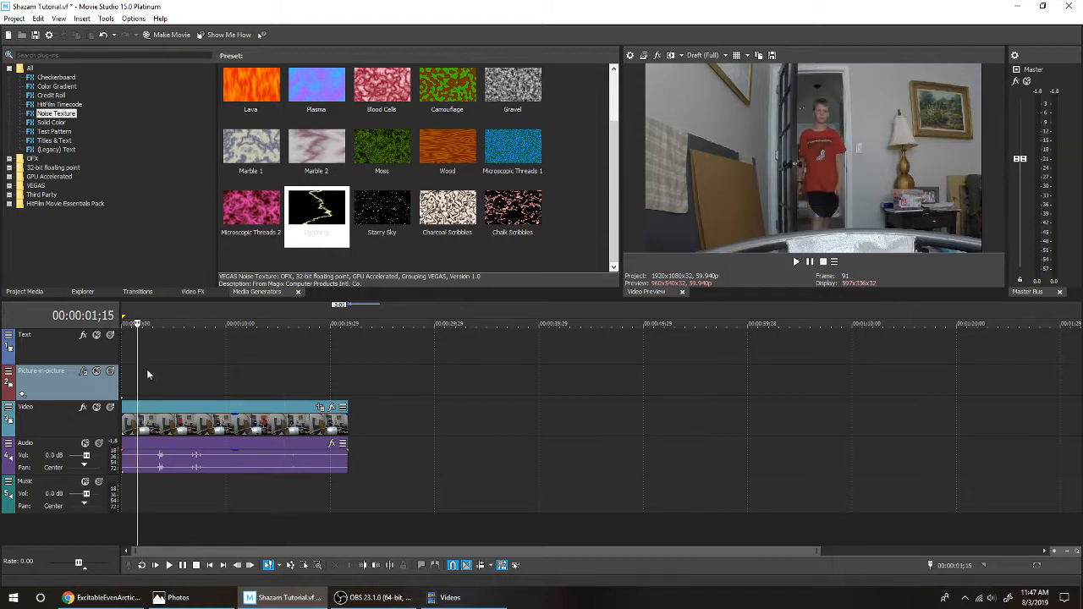
left_click(149, 378)
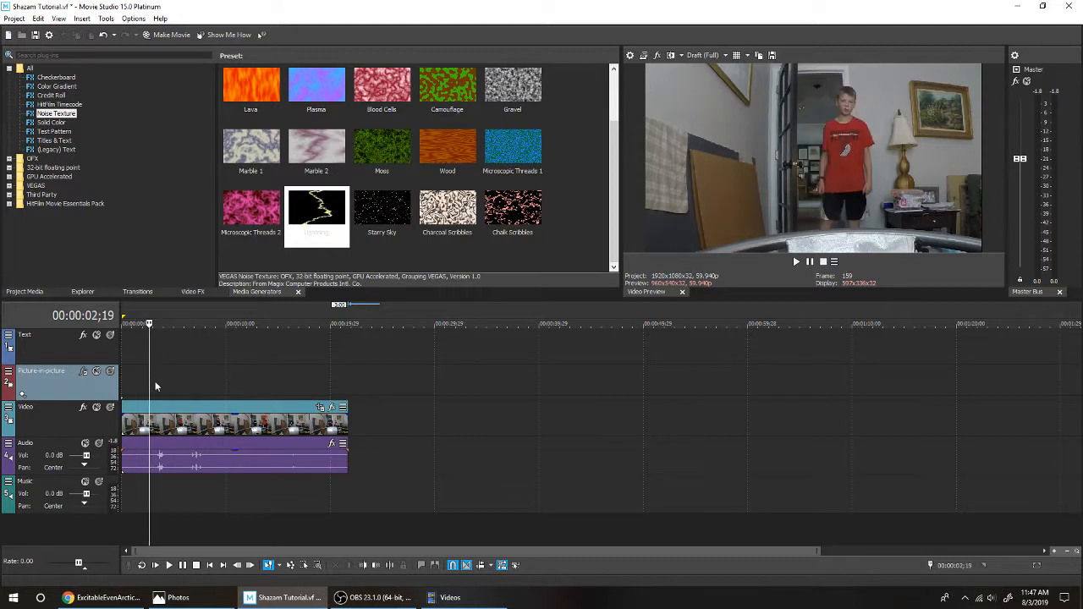
left_click_drag(148, 381, 153, 383)
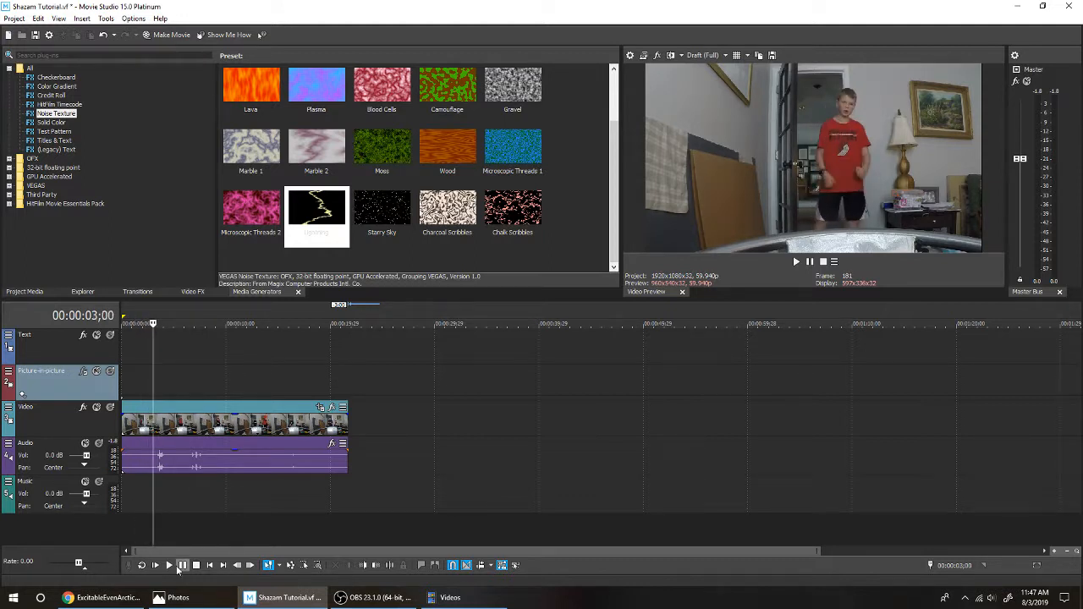
Step: Split the video and its audio at 00:00:04;06, just after the person in the red shirt finishes the gesture
left_click(173, 566)
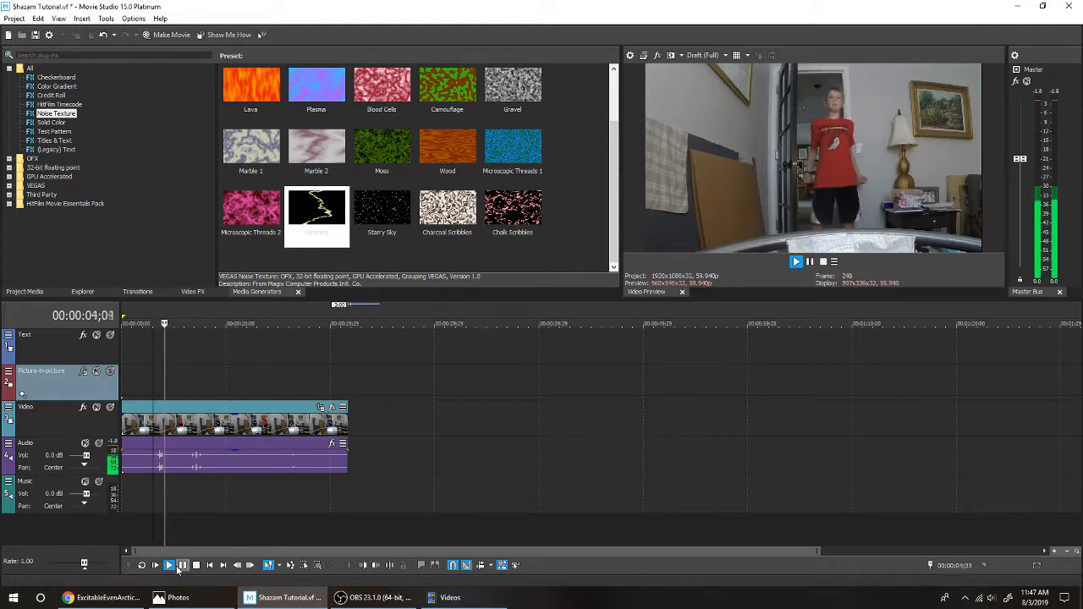
left_click(182, 565)
scroll(336, 500, "up", 4)
scroll(334, 478, "up", 3)
left_click(457, 485)
key("Right")
key("Right")
key("Right")
key("Right")
key("Right")
key("Right")
key("Right")
key("Right")
key("Right")
key("Right")
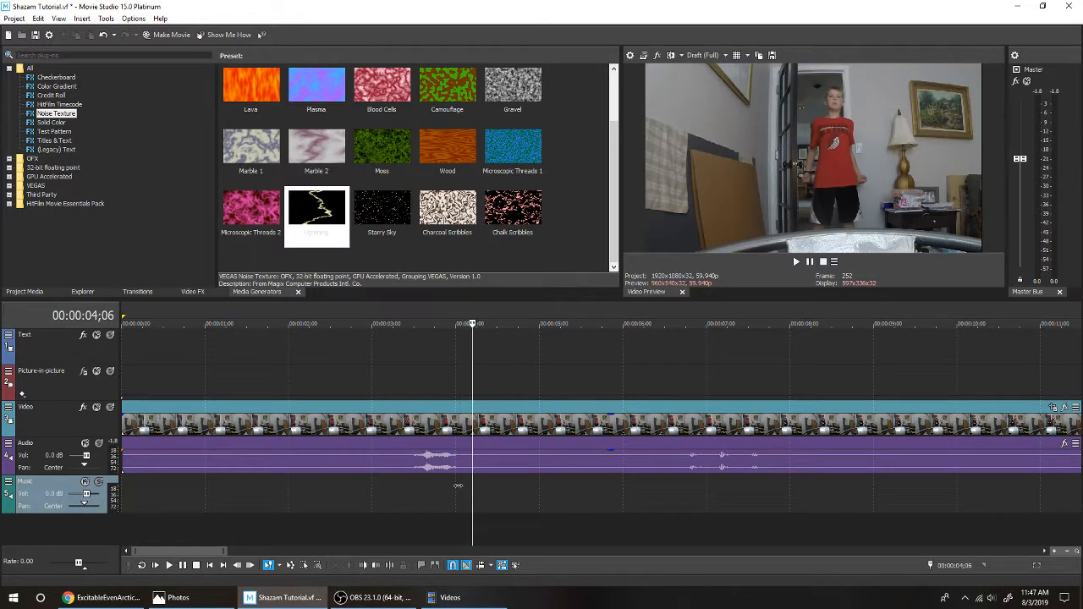
key("s")
Step: Split the remaining footage at 00:00:16;08, where the person in the black shirt stands alone in position
scroll(471, 493, "down", 2)
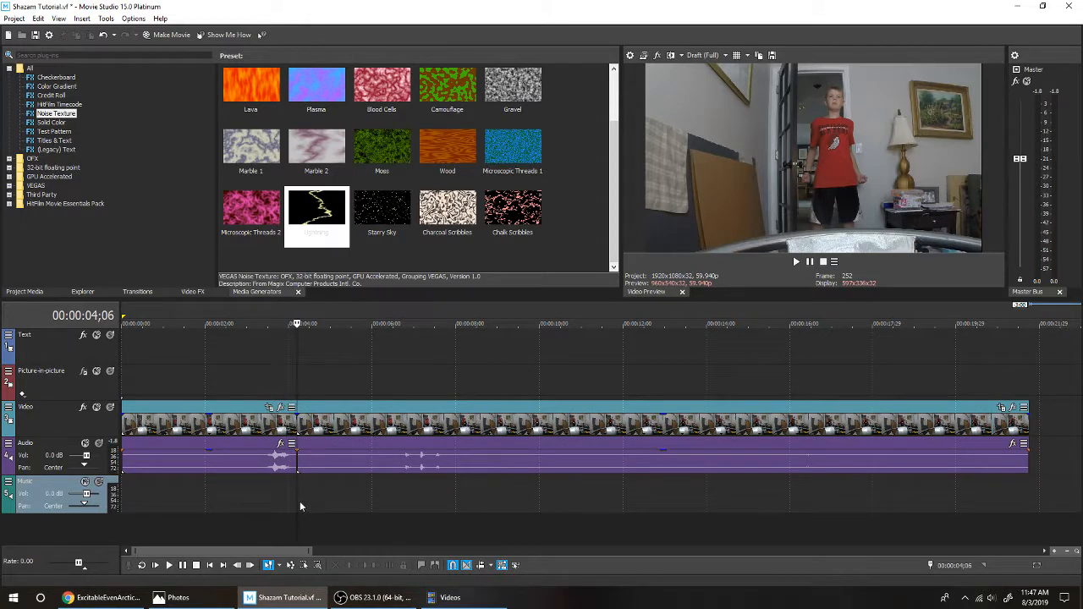
left_click_drag(296, 498, 796, 535)
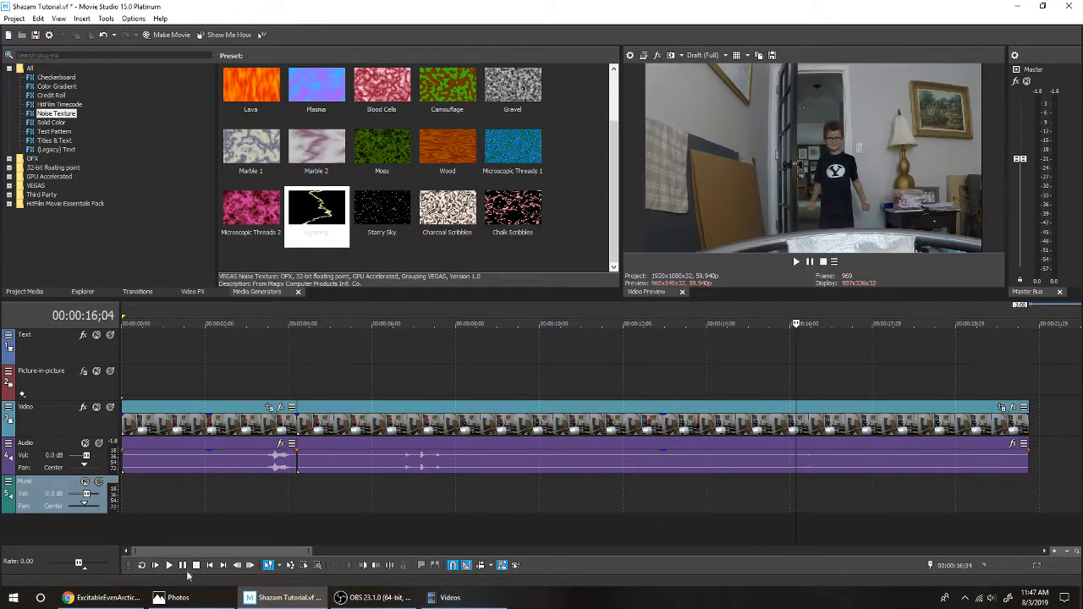
left_click(168, 565)
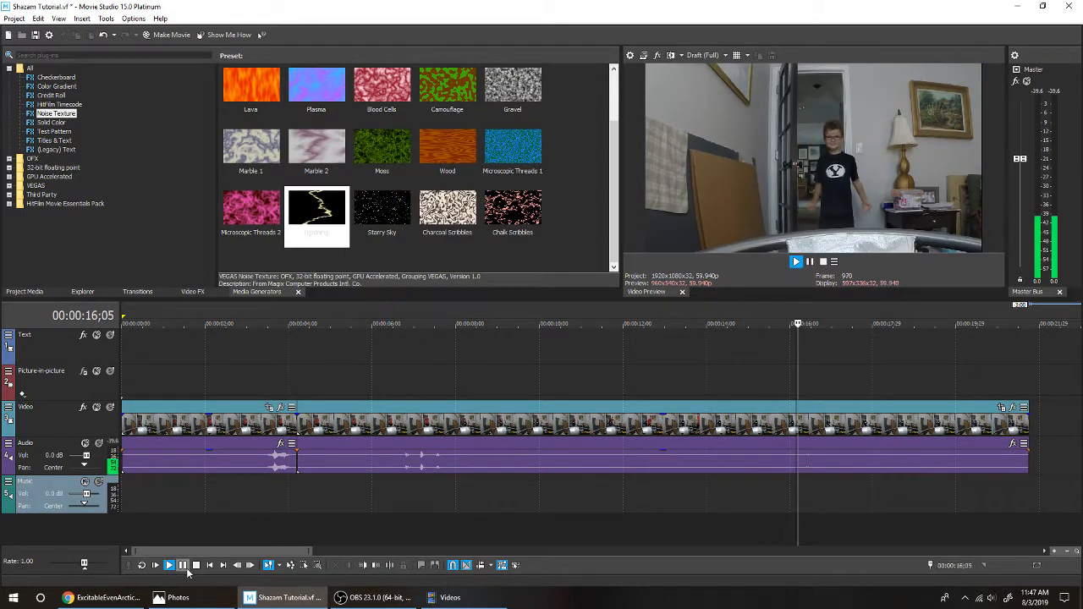
left_click(800, 484)
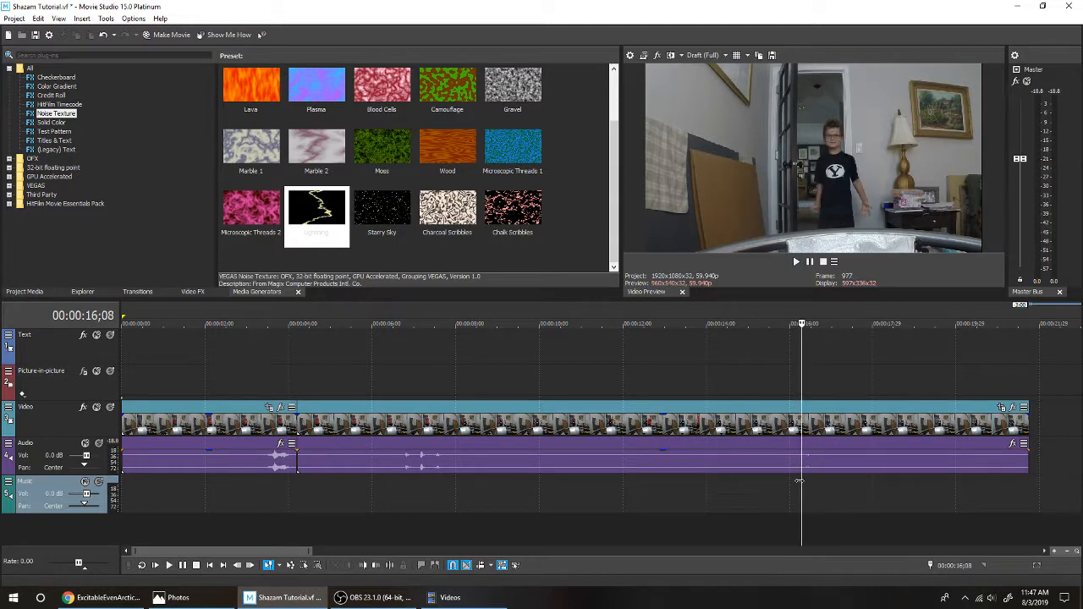
key("s")
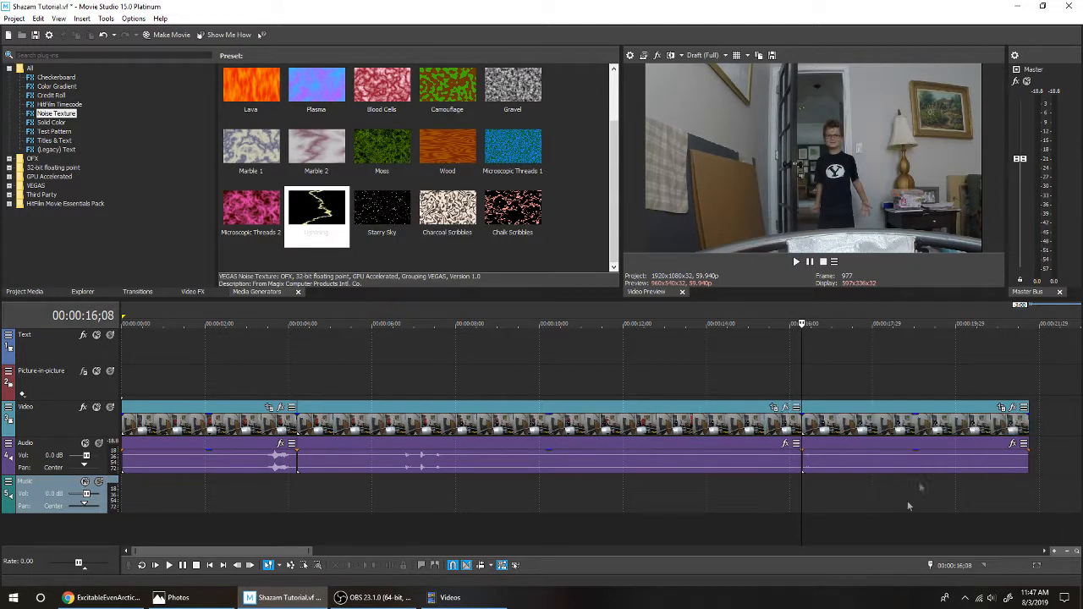
Step: Delete the middle section, move the last clip up against the first one, and play back the cut
left_click(508, 456)
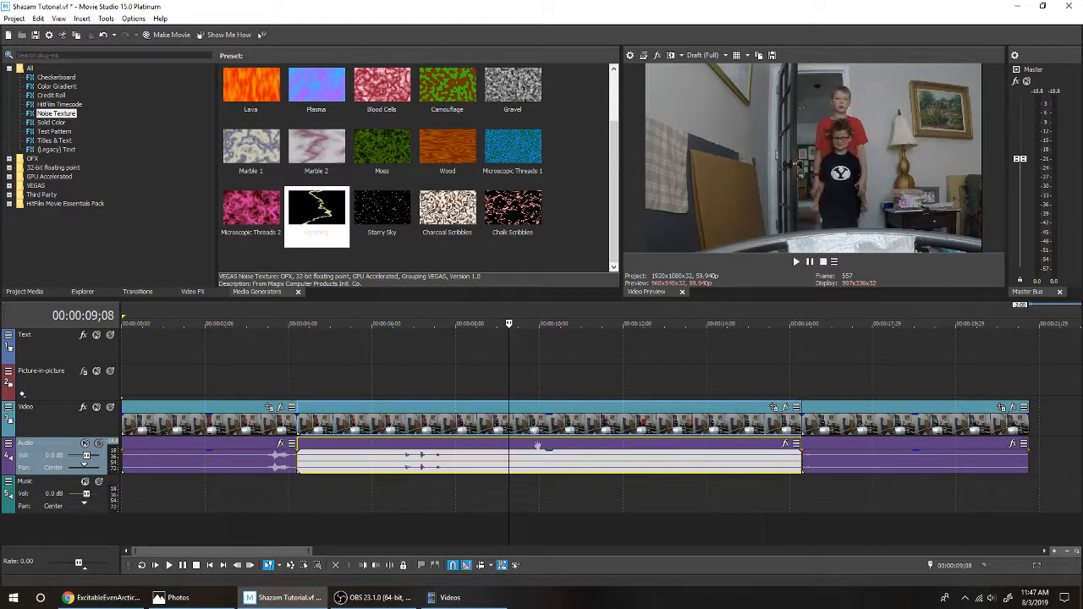
key("Delete")
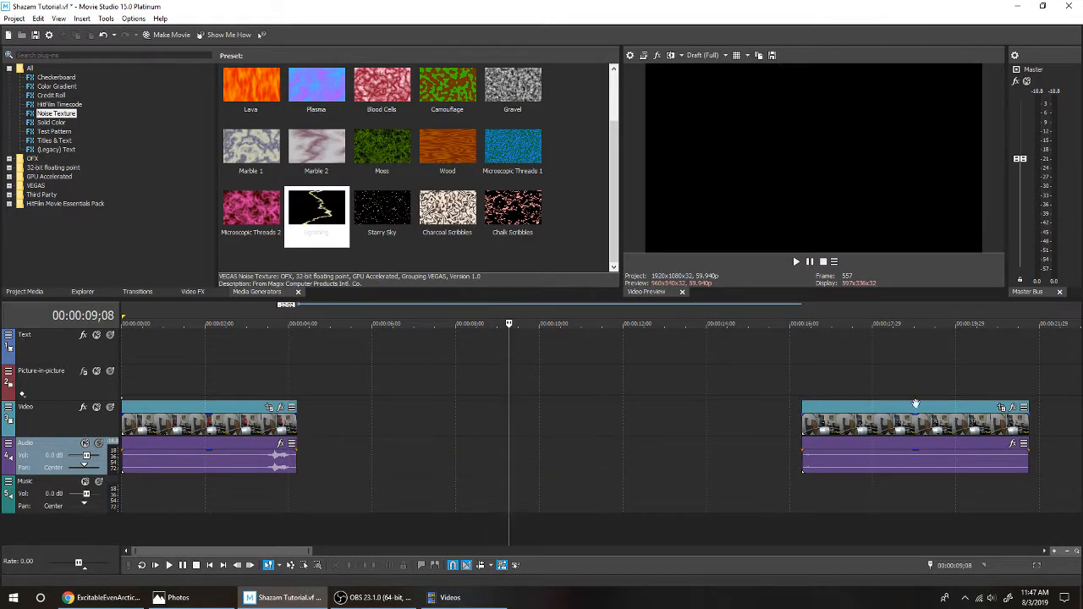
left_click_drag(890, 424, 386, 421)
left_click(268, 486)
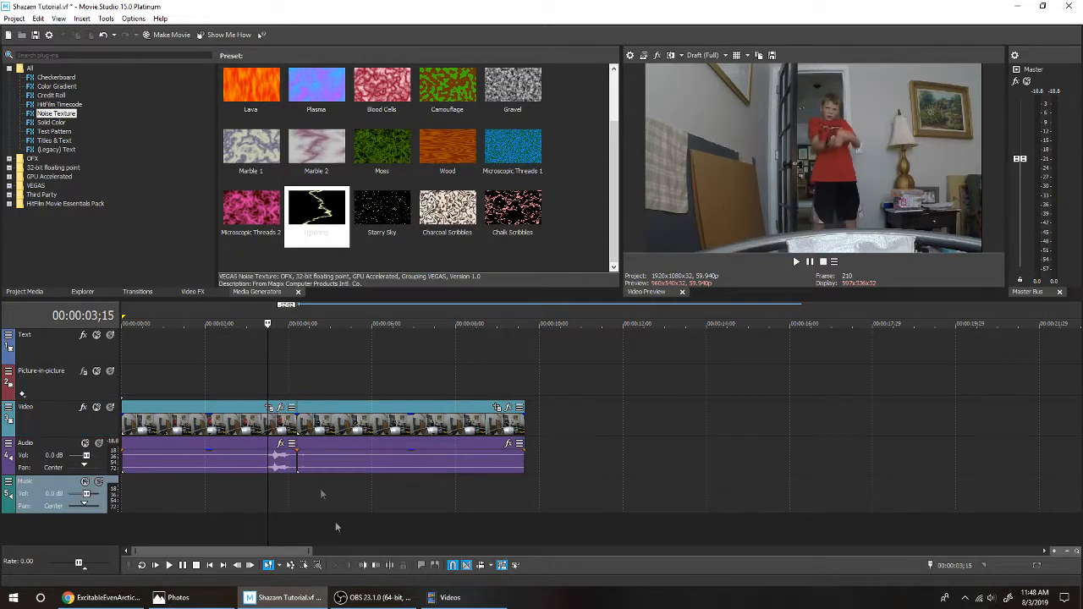
left_click(182, 565)
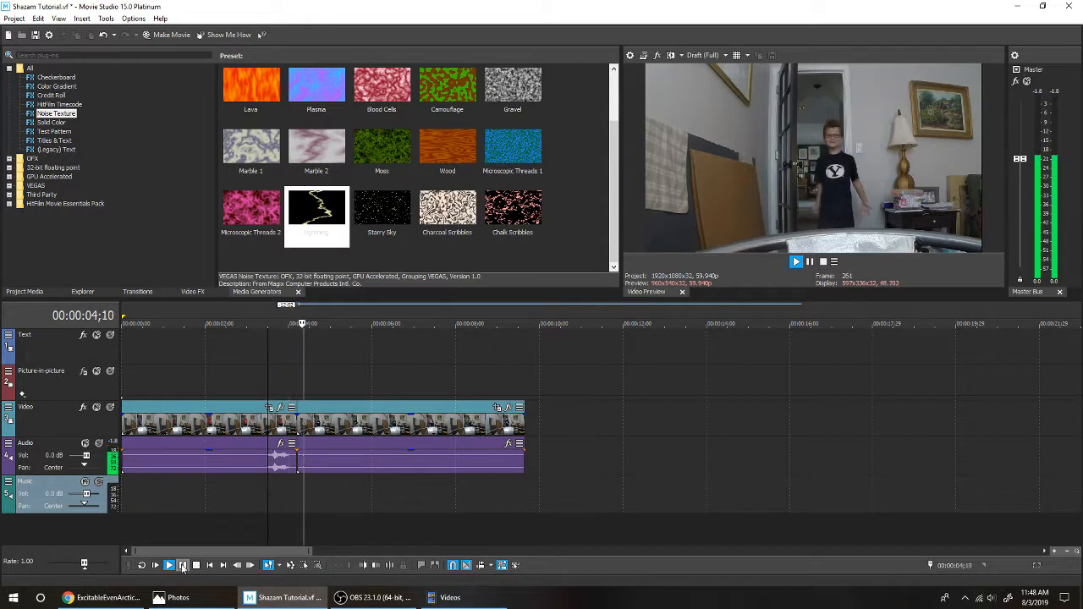
Step: Add a White solid color event to the Text track at 00:00:04;04 and shorten it to about 2 seconds
left_click(295, 487)
key("Left")
key("Left")
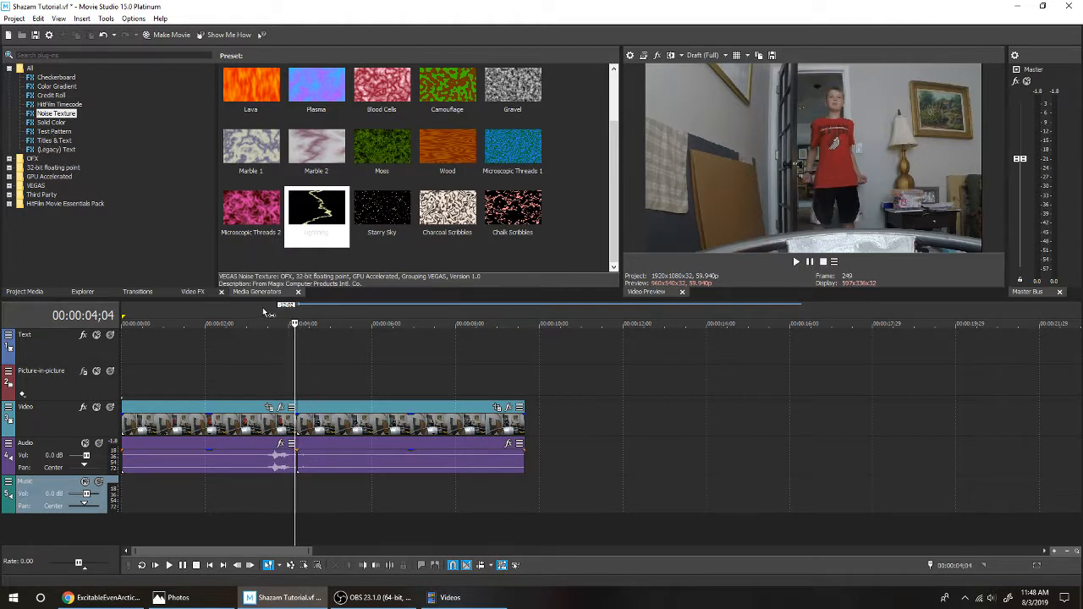
left_click(193, 291)
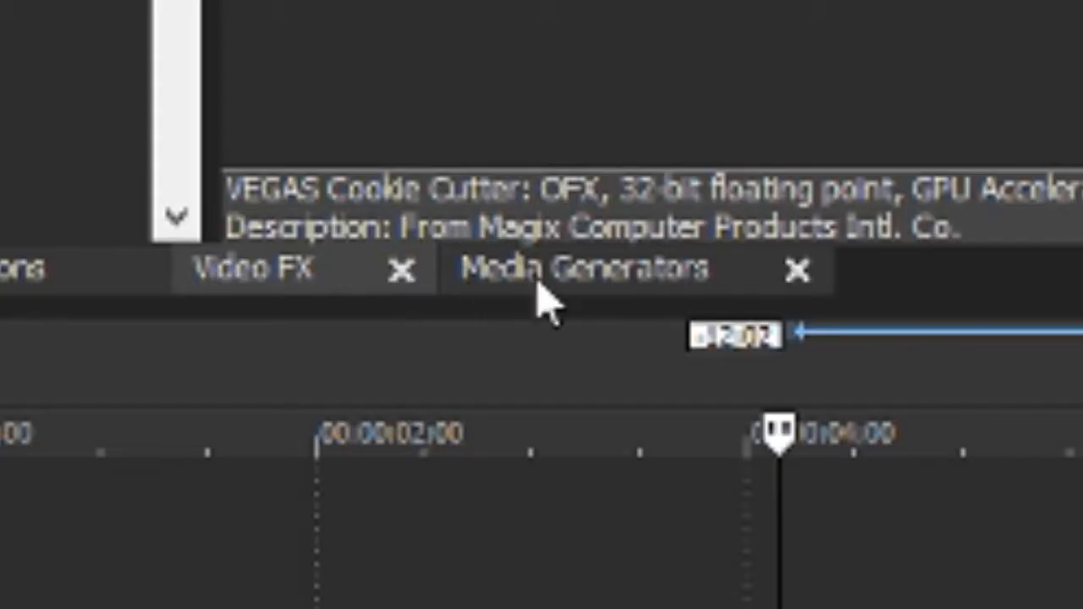
left_click(248, 296)
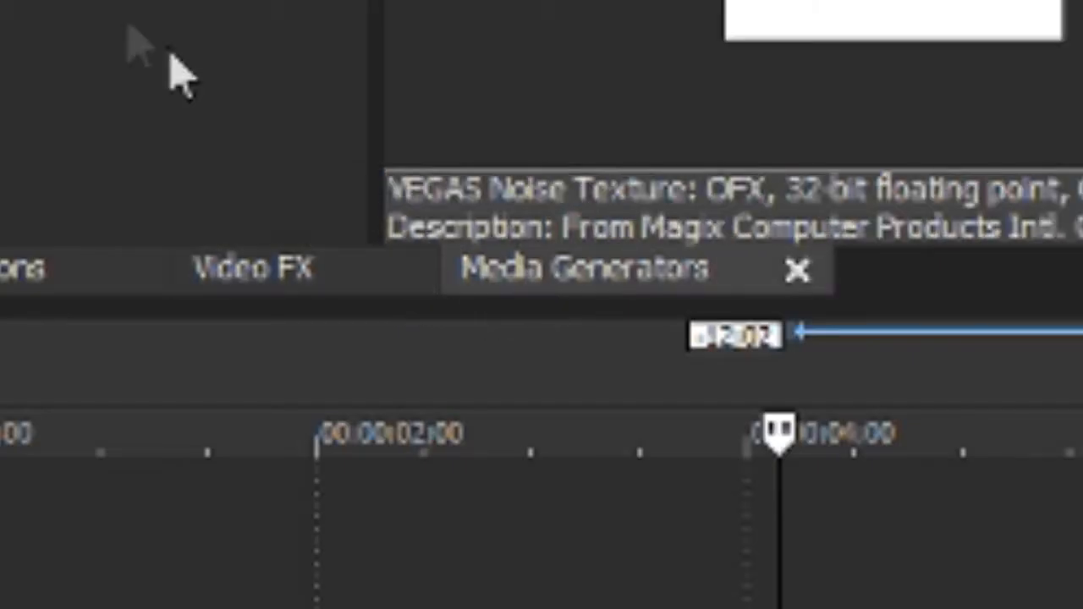
left_click(300, 219)
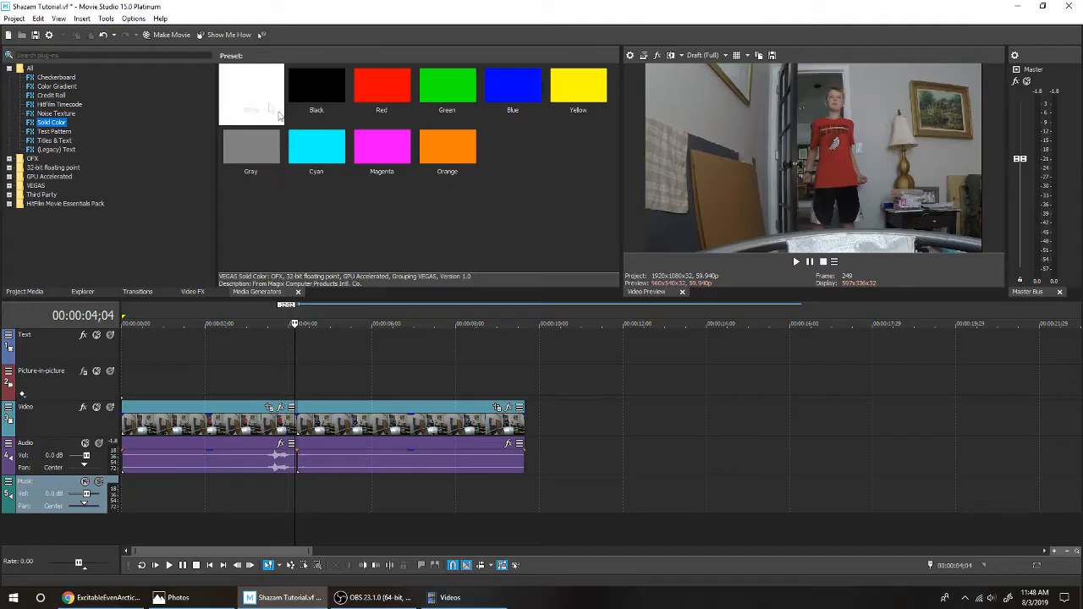
left_click_drag(251, 88, 301, 355)
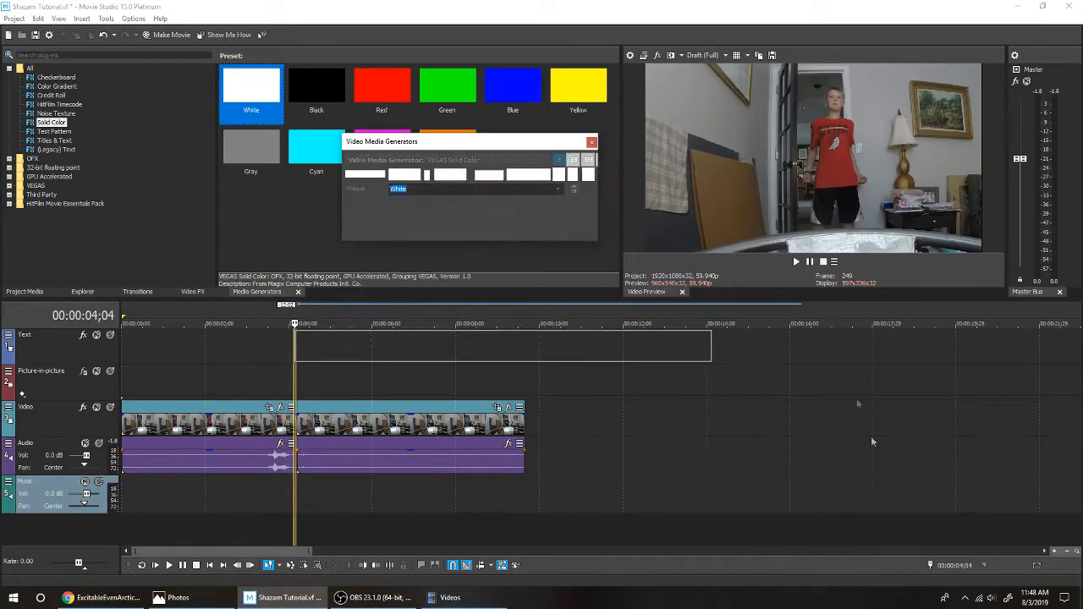
left_click(592, 141)
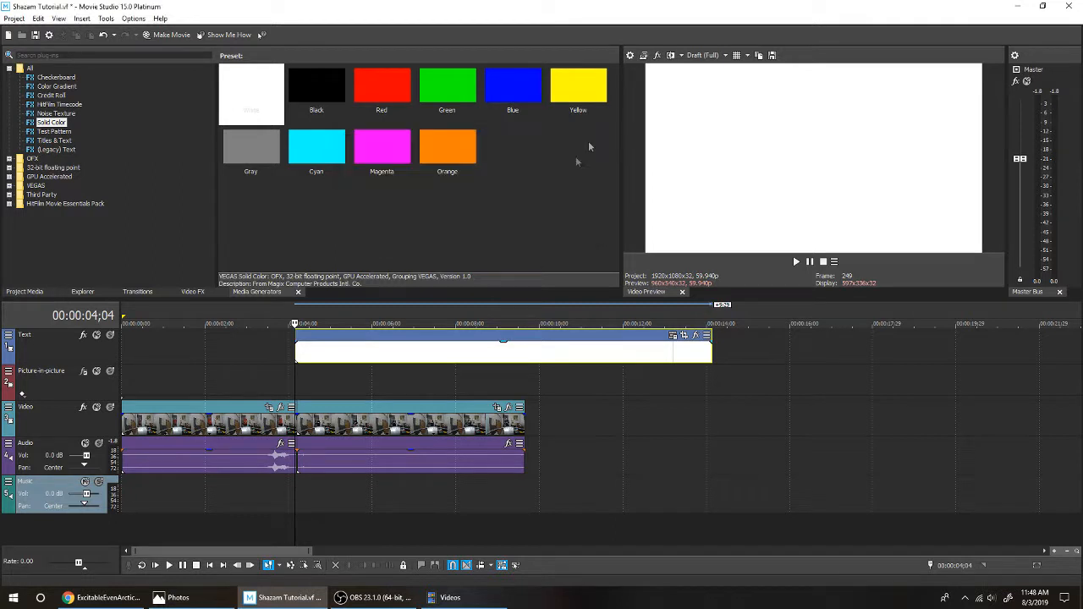
left_click_drag(711, 355, 383, 355)
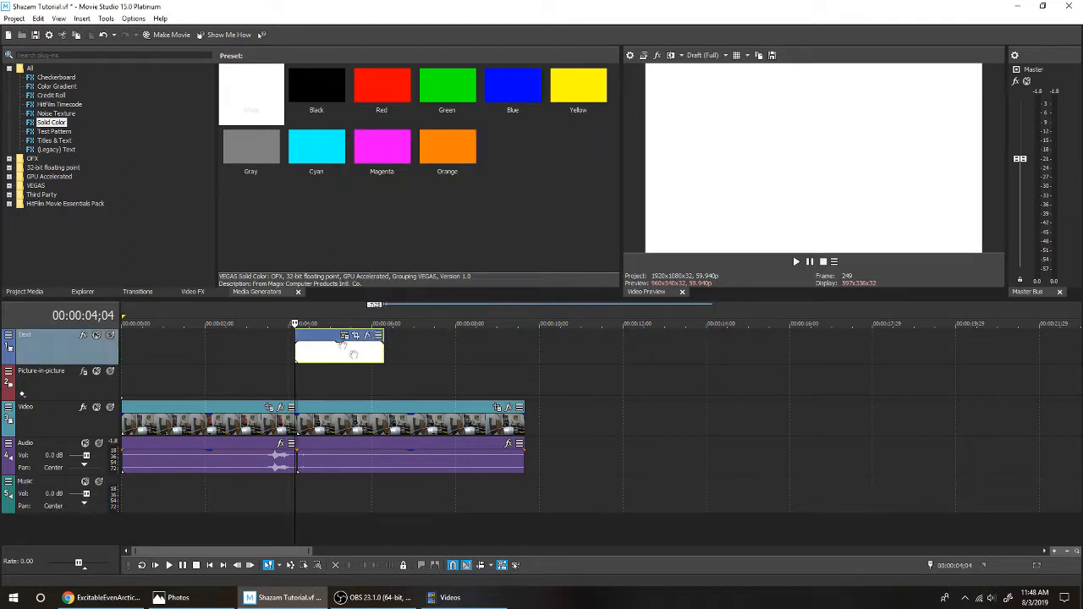
Step: Apply the default Cookie Cutter effect to the white event and set its shape to Oval
left_click(199, 291)
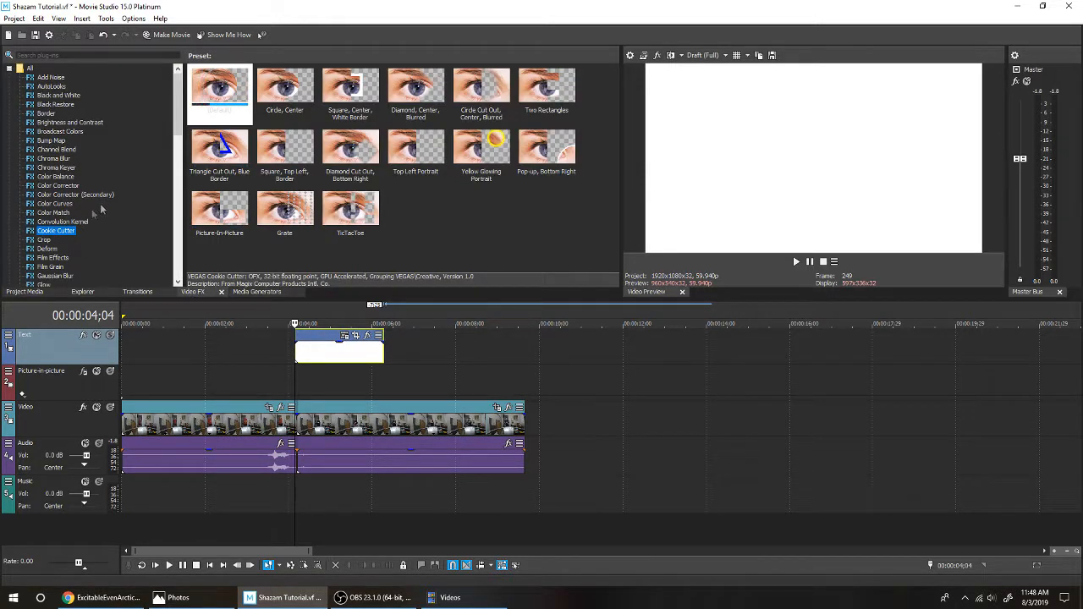
left_click(220, 93)
left_click_drag(345, 360, 347, 360)
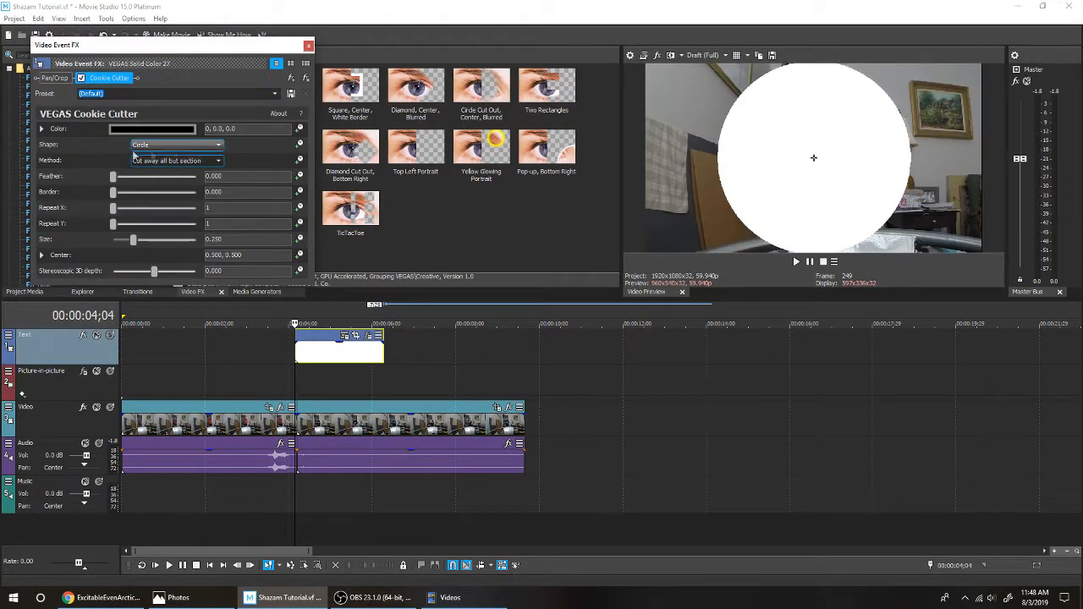
left_click(152, 145)
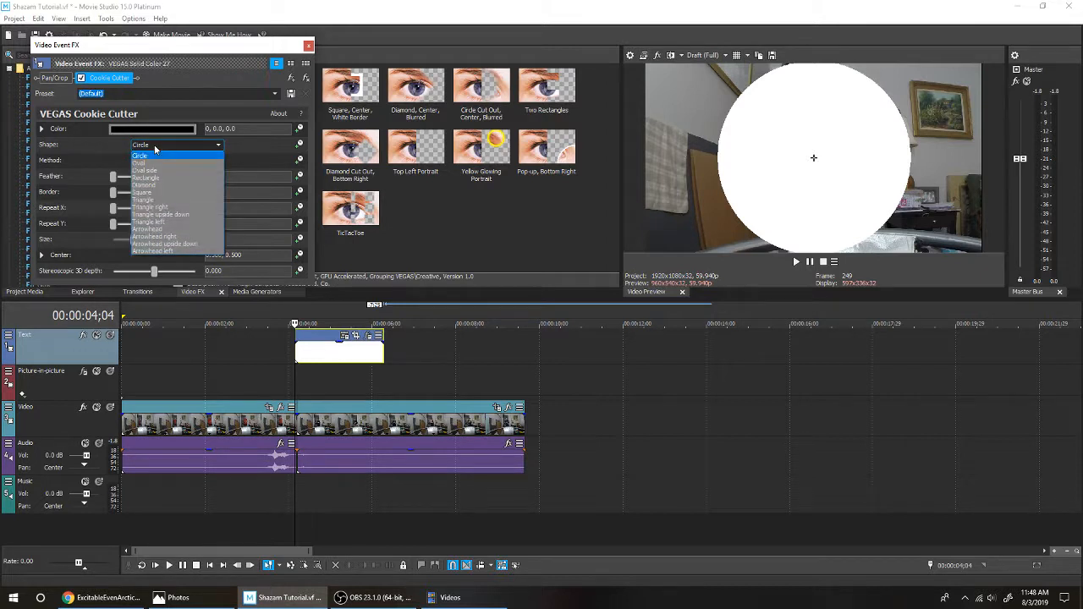
left_click(149, 162)
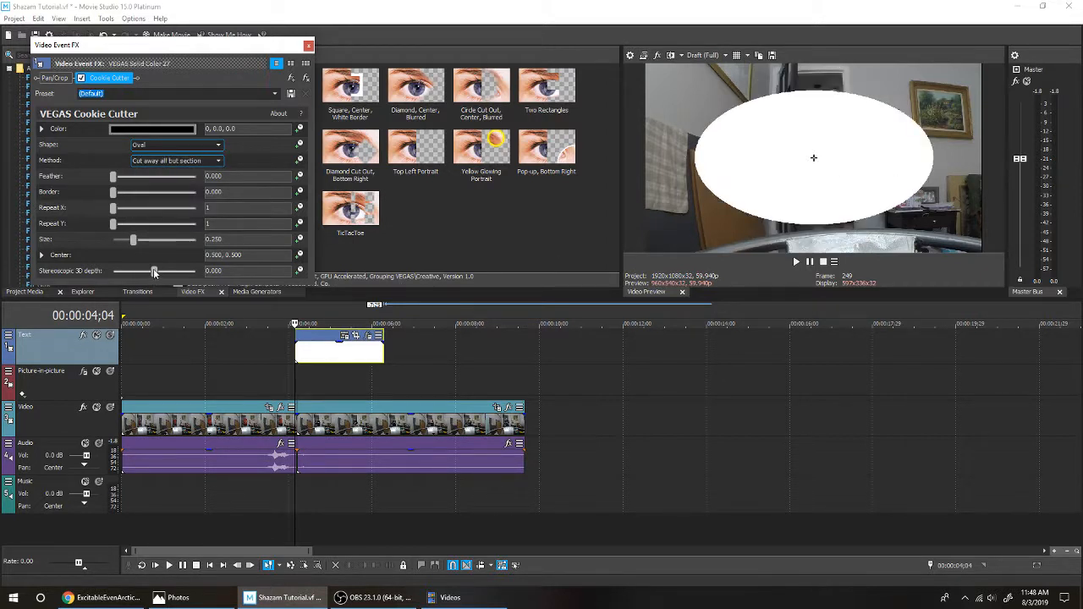
Step: Reduce the oval's size to 0.068 and move its center to 0.564, 1.000, above the person's head
left_click_drag(134, 243, 122, 242)
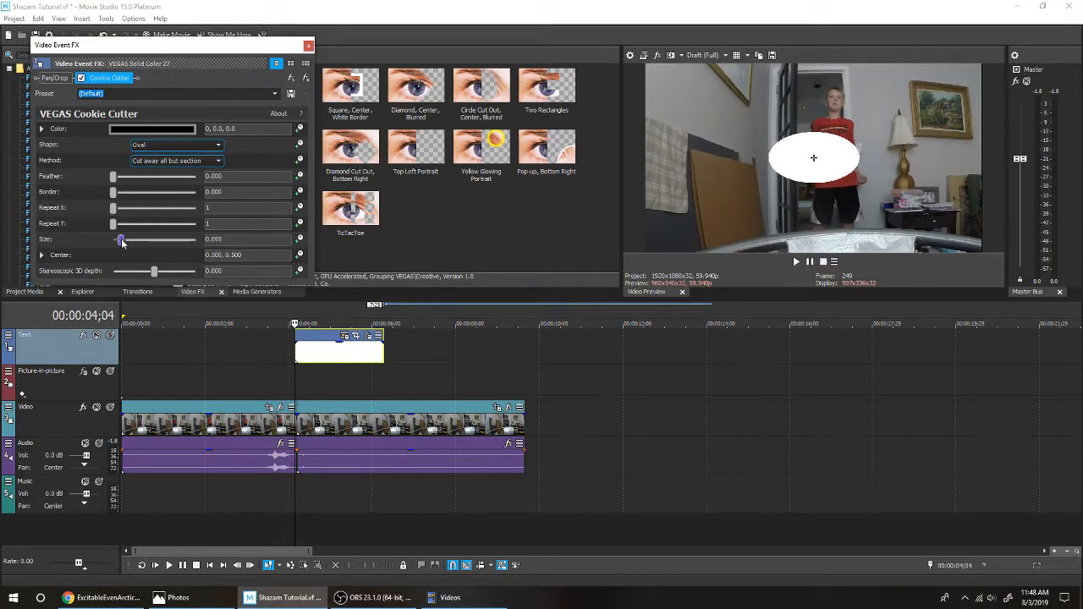
left_click_drag(812, 159, 833, 44)
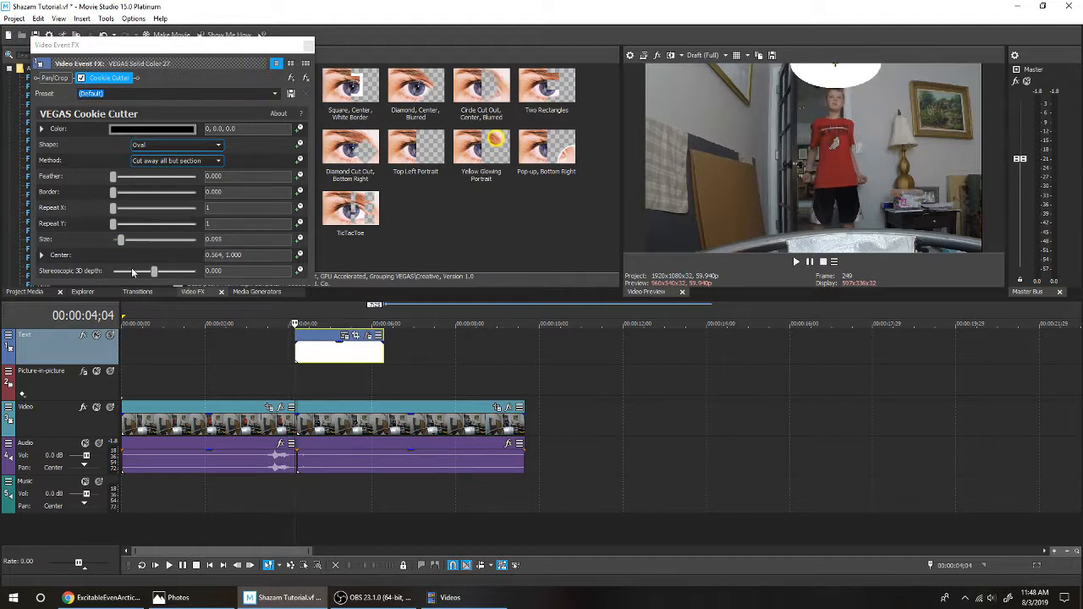
left_click(122, 242)
left_click_drag(123, 244, 120, 244)
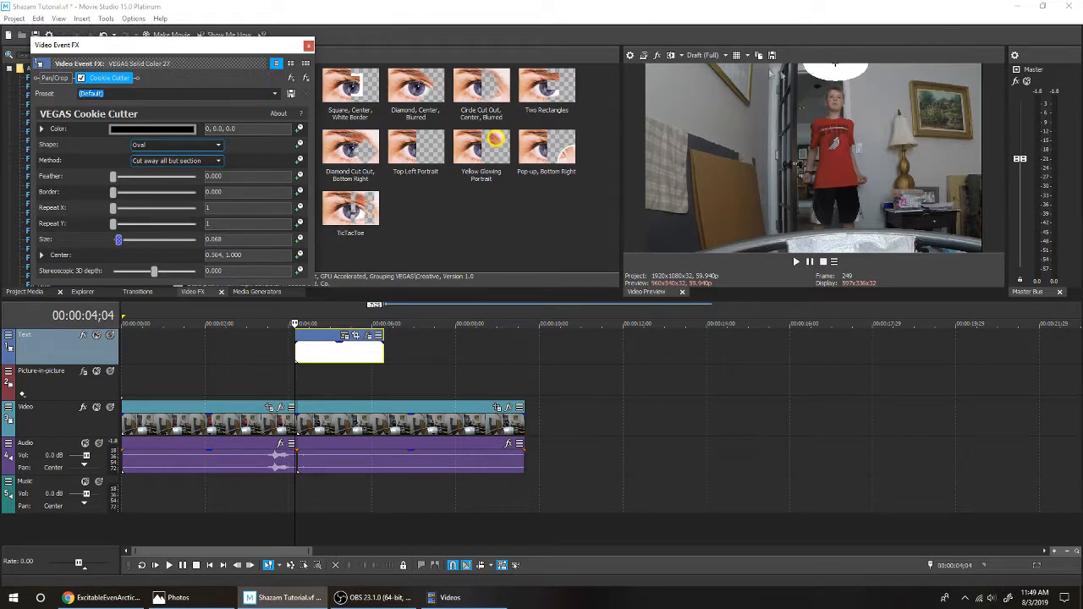
Step: Set the oval's feather to 2.000 and its size to 0.102, closing the effect settings
left_click_drag(116, 179, 268, 179)
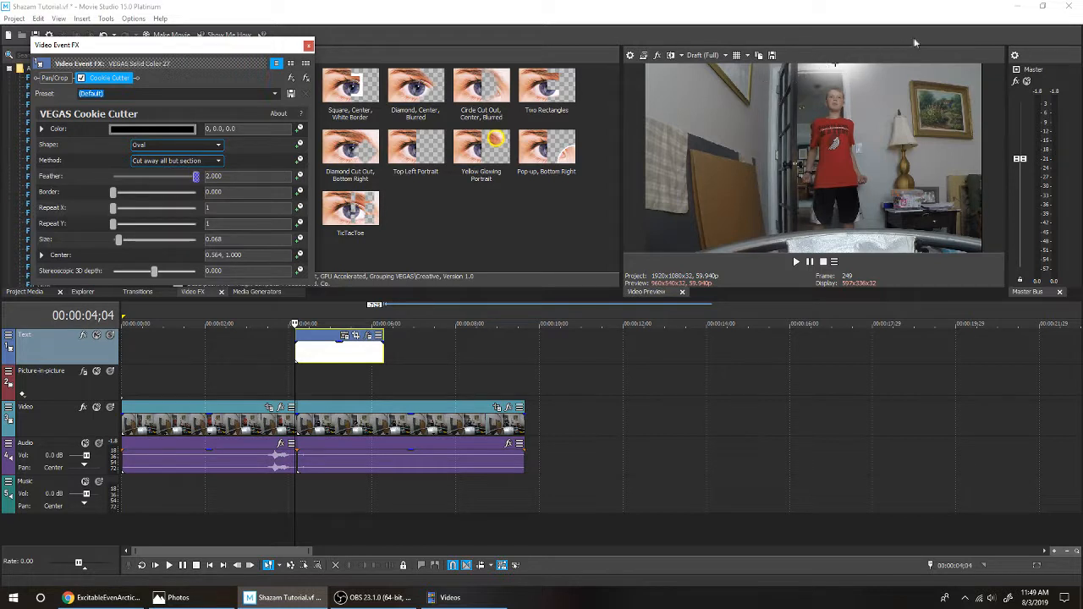
left_click(835, 70)
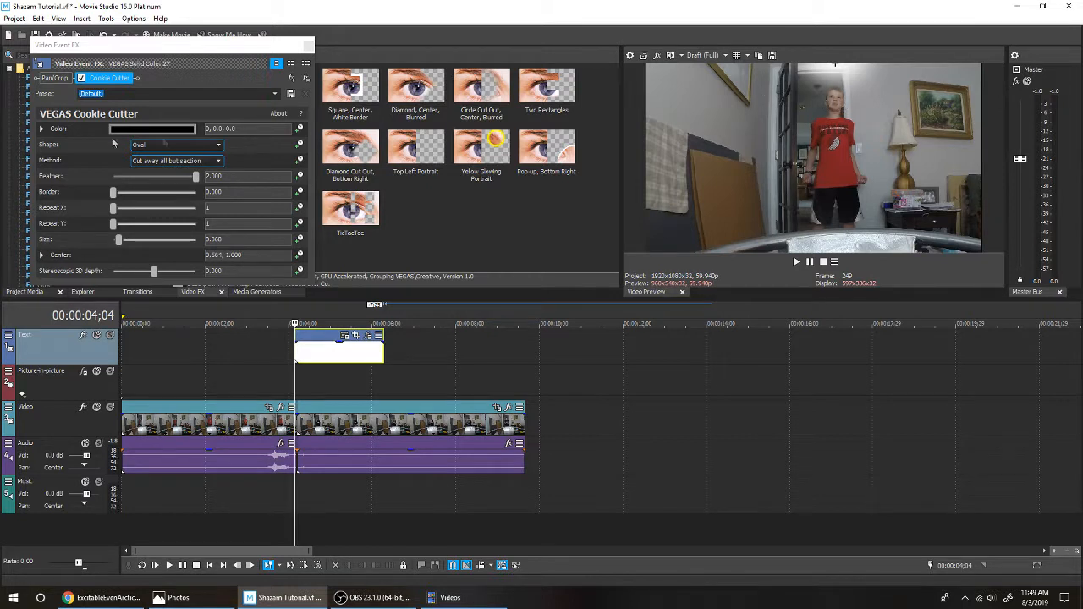
left_click(118, 240)
left_click_drag(118, 240, 121, 244)
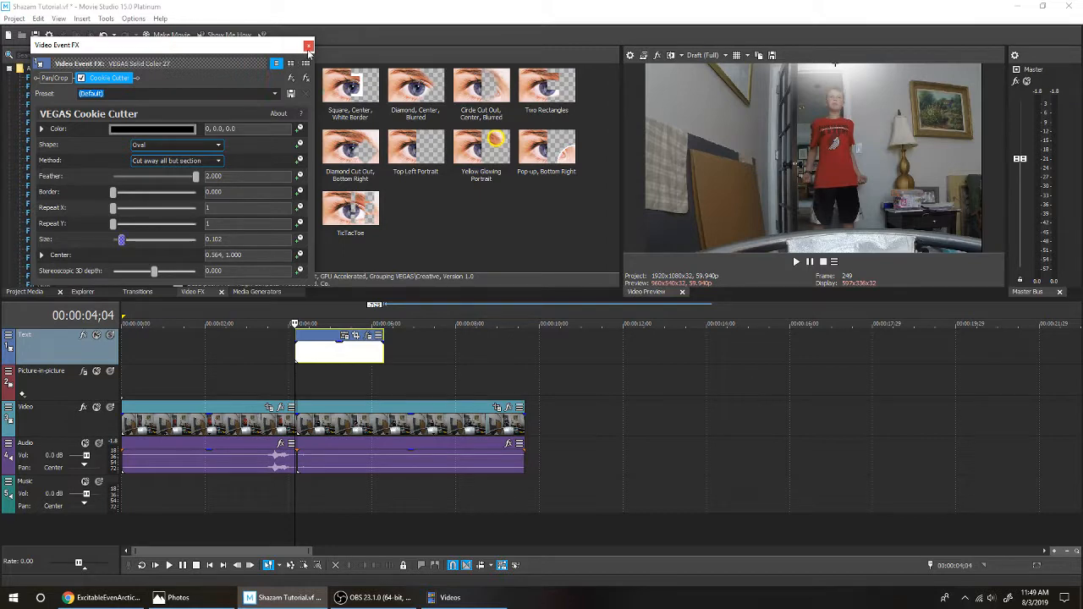
left_click(308, 46)
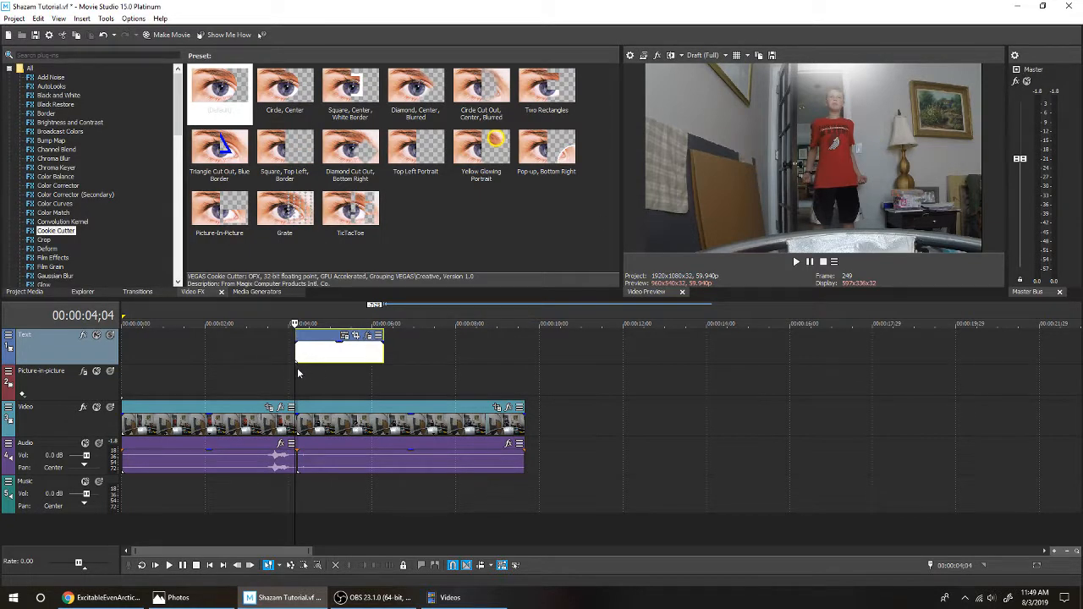
Step: Move the white glow event earlier on the Text track so it starts at about 00:00:04;01, before the cut
left_click(266, 380)
scroll(461, 371, "up", 2)
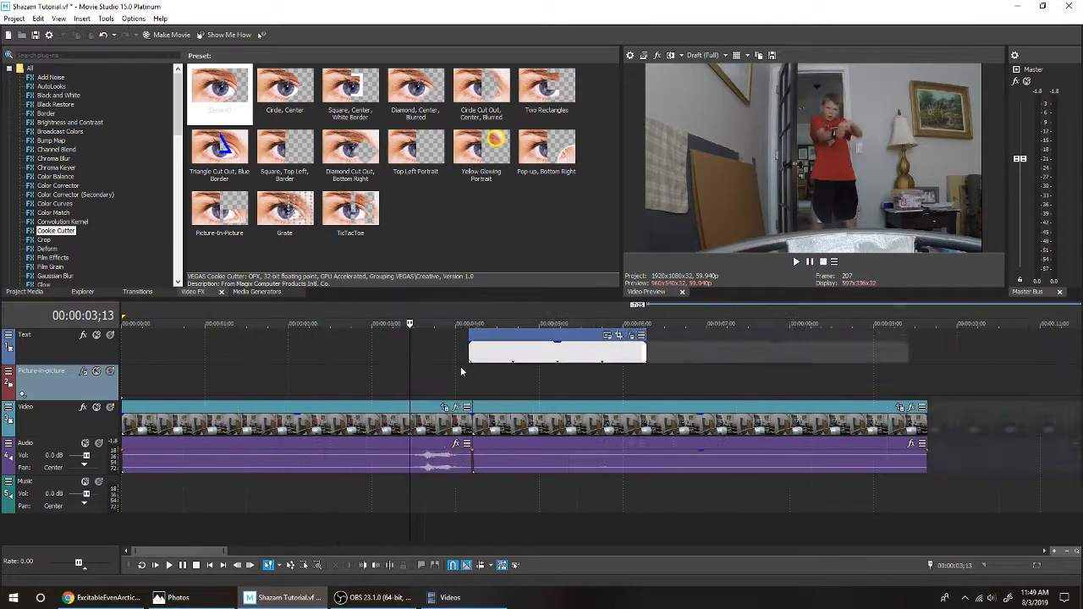
scroll(461, 371, "up", 1)
left_click_drag(661, 359, 655, 354)
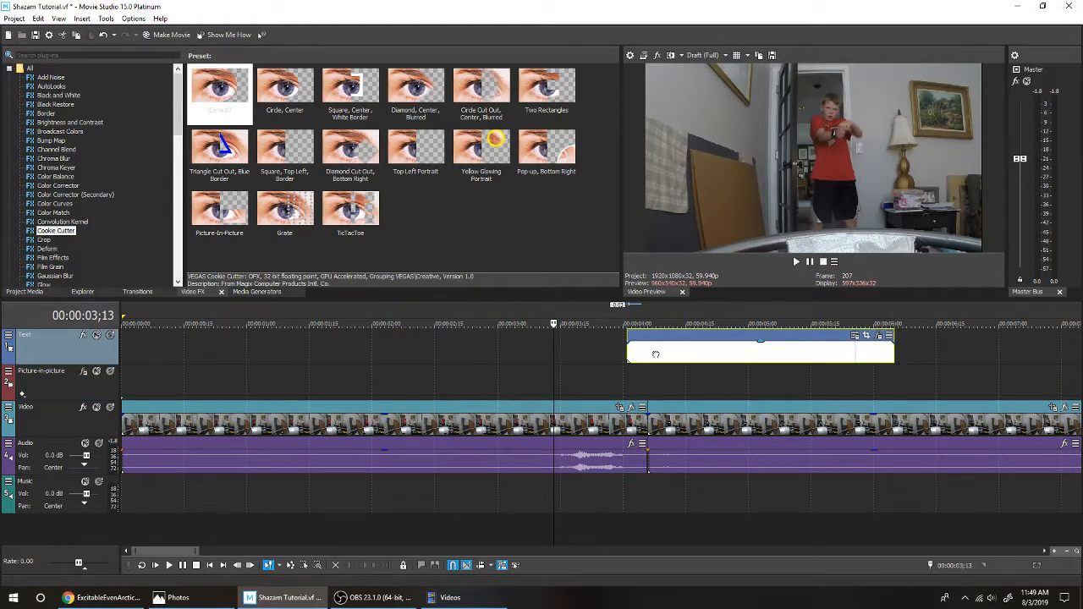
Step: Play the transition around the cut and shorten the white event to about 1 second from 00:00:04;01
left_click(169, 565)
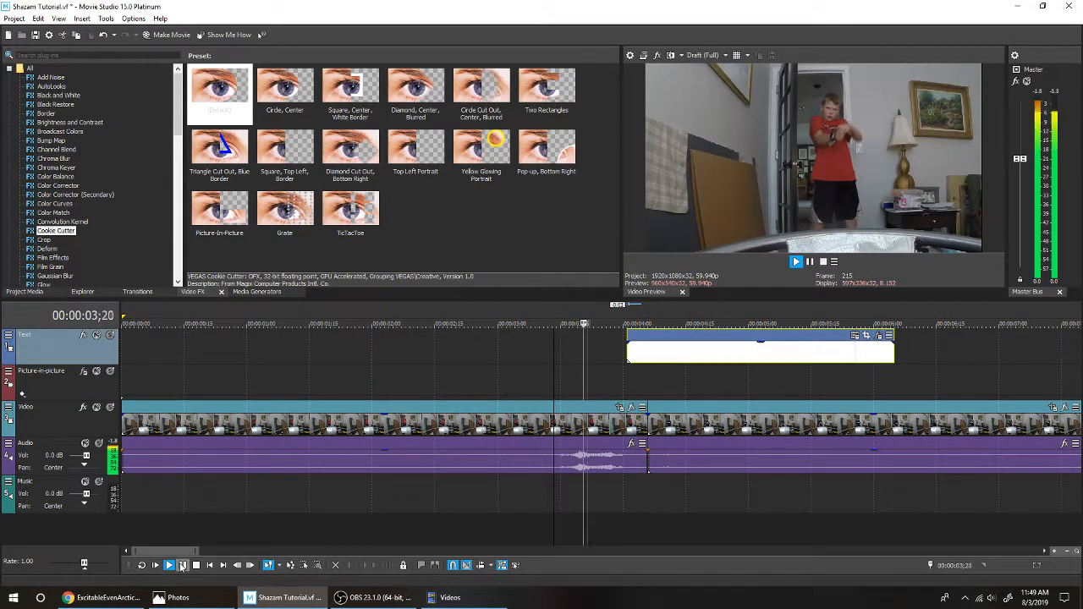
left_click(182, 566)
scroll(618, 380, "up", 1)
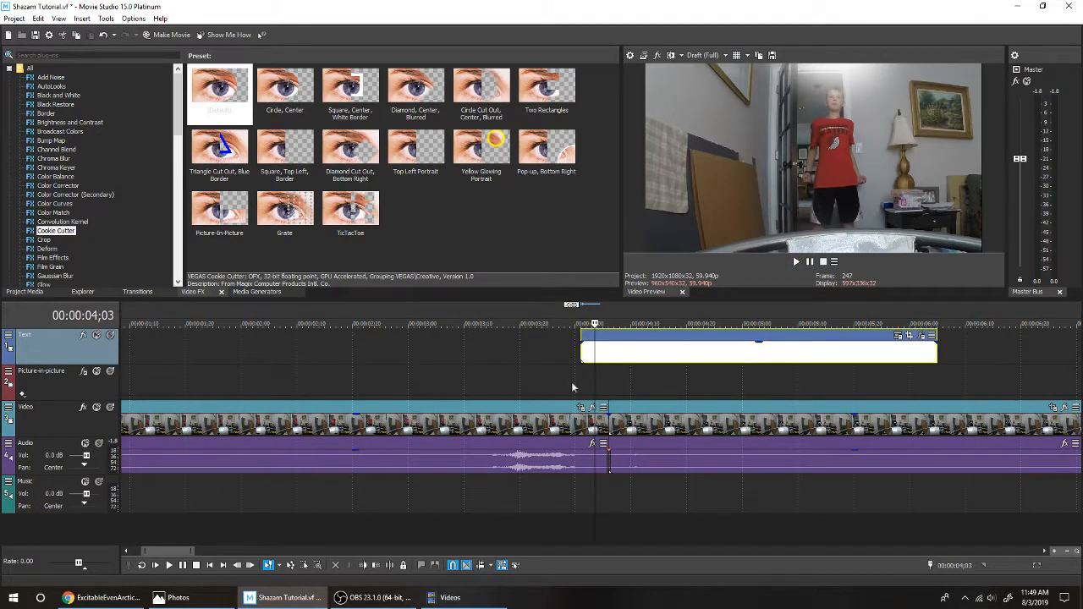
left_click(580, 379)
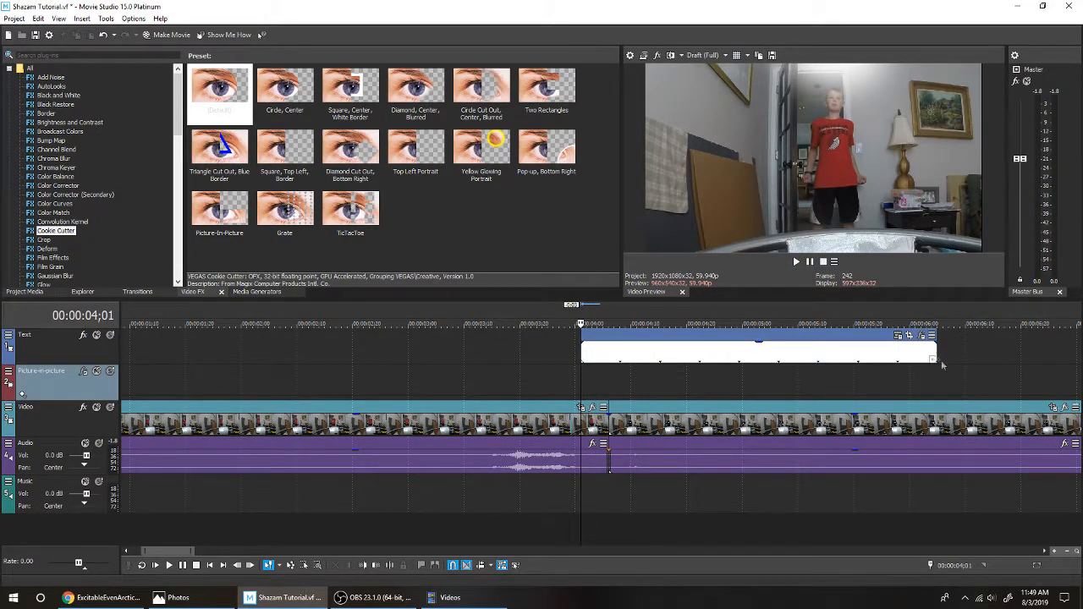
left_click_drag(933, 355, 749, 355)
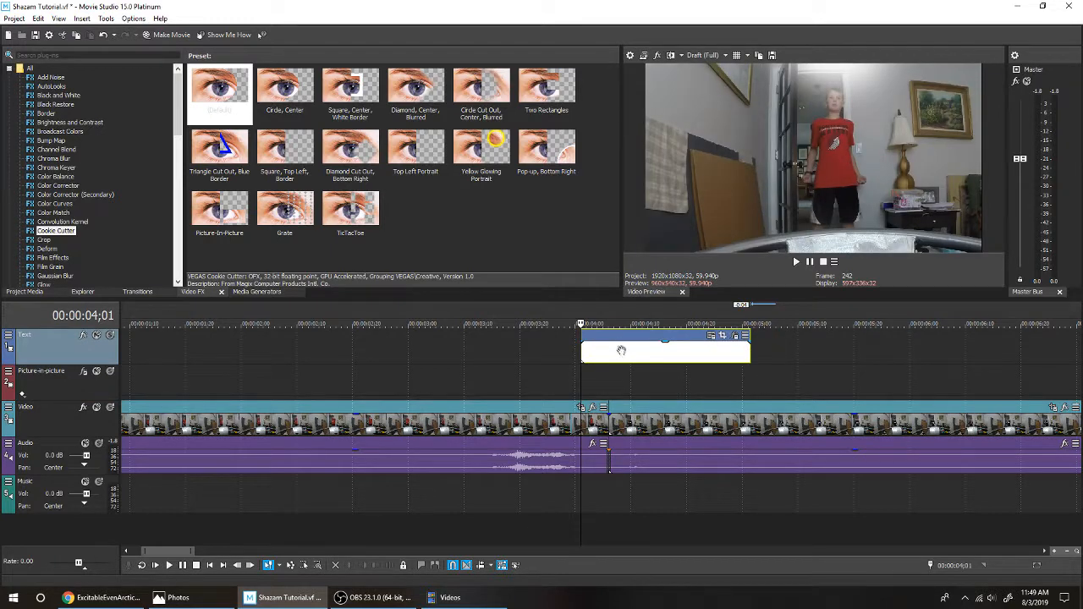
Step: Add a Noise Texture event with the Lightning preset to the Picture-in-picture track at 00:00:04;01 and close its settings
left_click(260, 292)
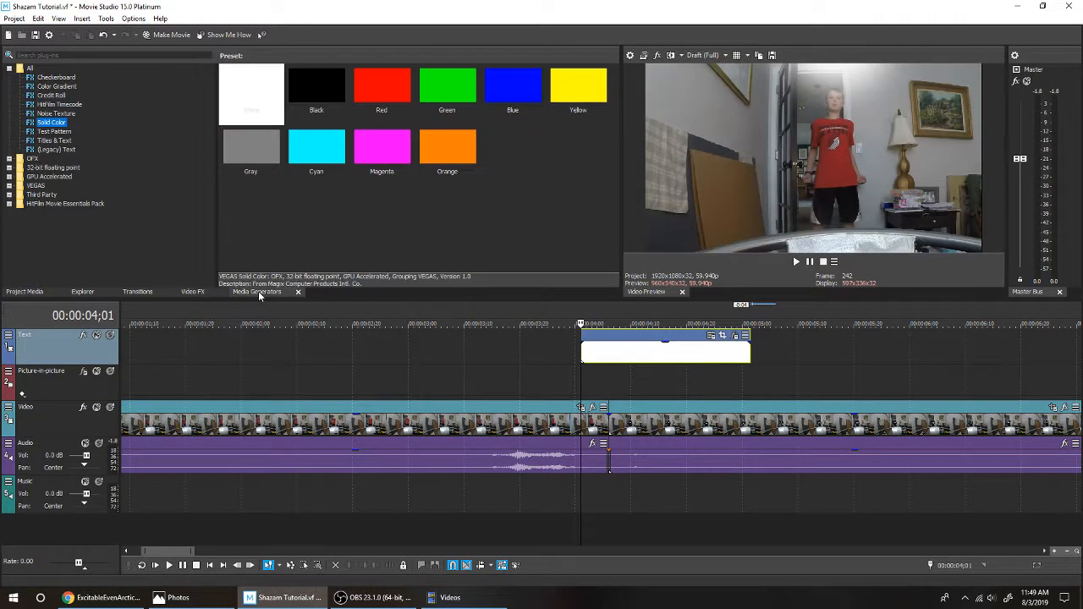
left_click(59, 114)
scroll(425, 154, "down", 2)
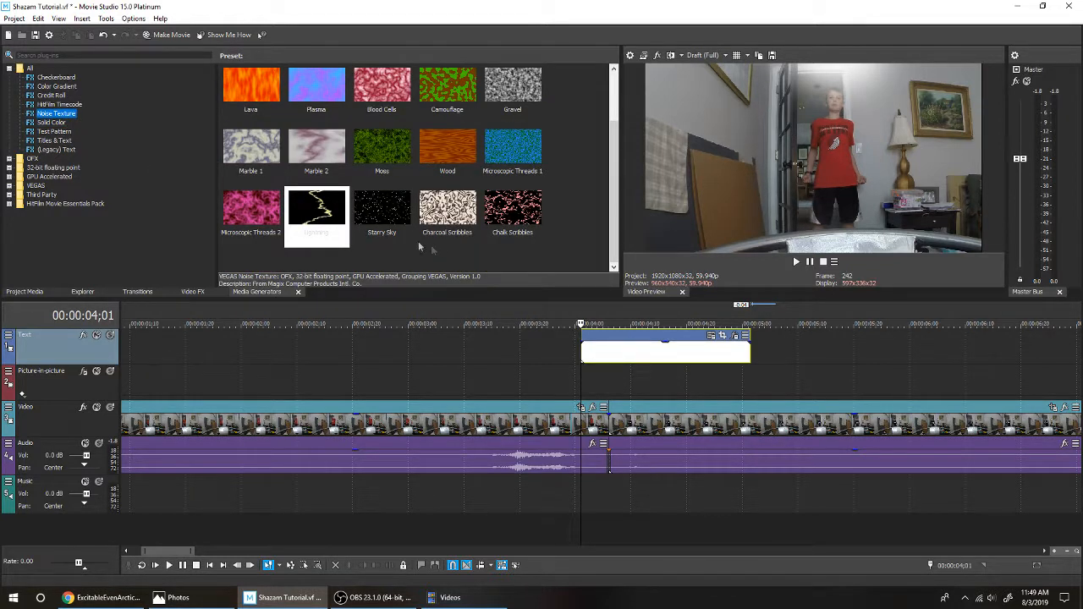
left_click_drag(311, 227, 555, 394)
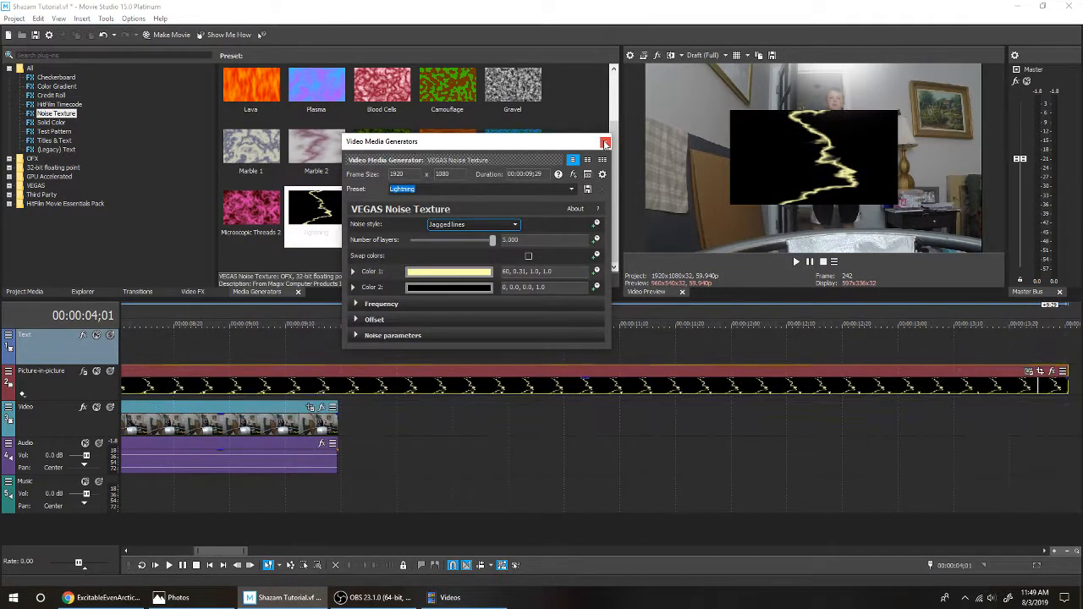
left_click(604, 143)
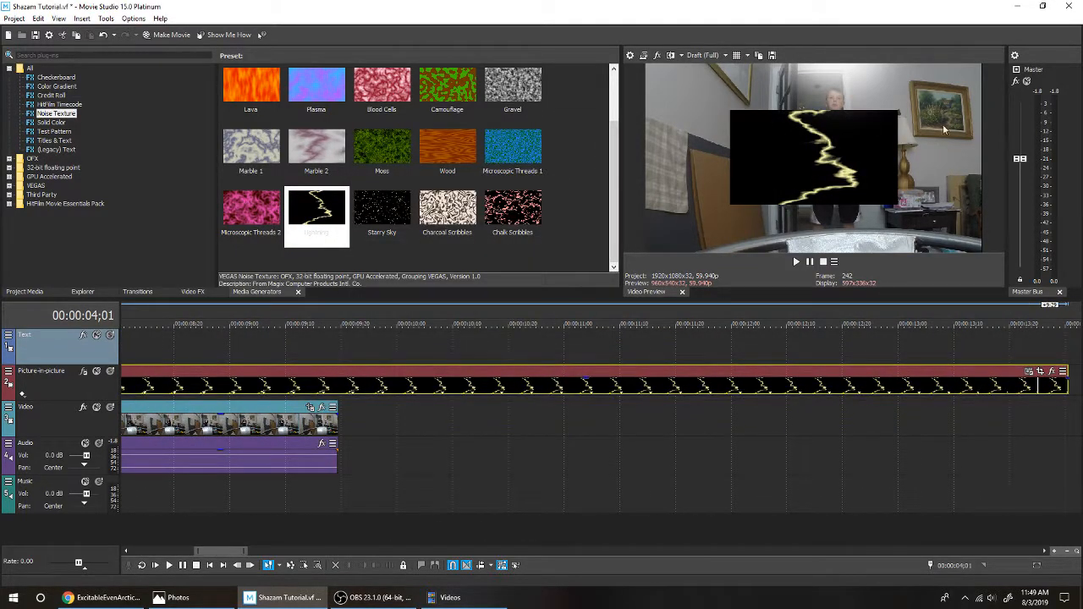
Step: Insert a video track above the Text track, moving the white event onto it and the lightning event onto the Text track
scroll(496, 380, "down", 5)
right_click(459, 353)
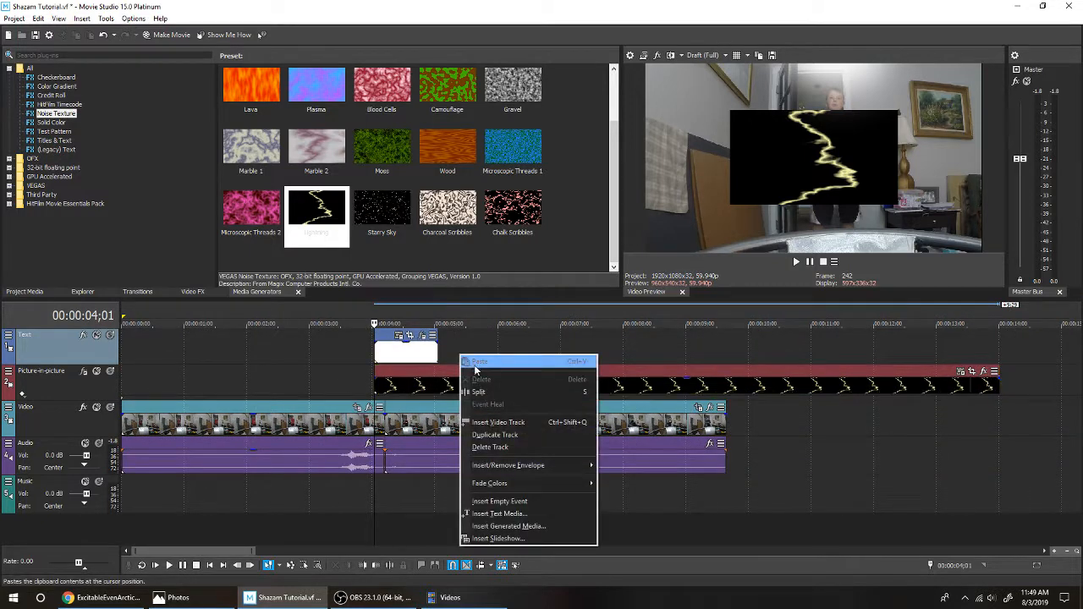
left_click(471, 420)
left_click_drag(410, 387, 406, 355)
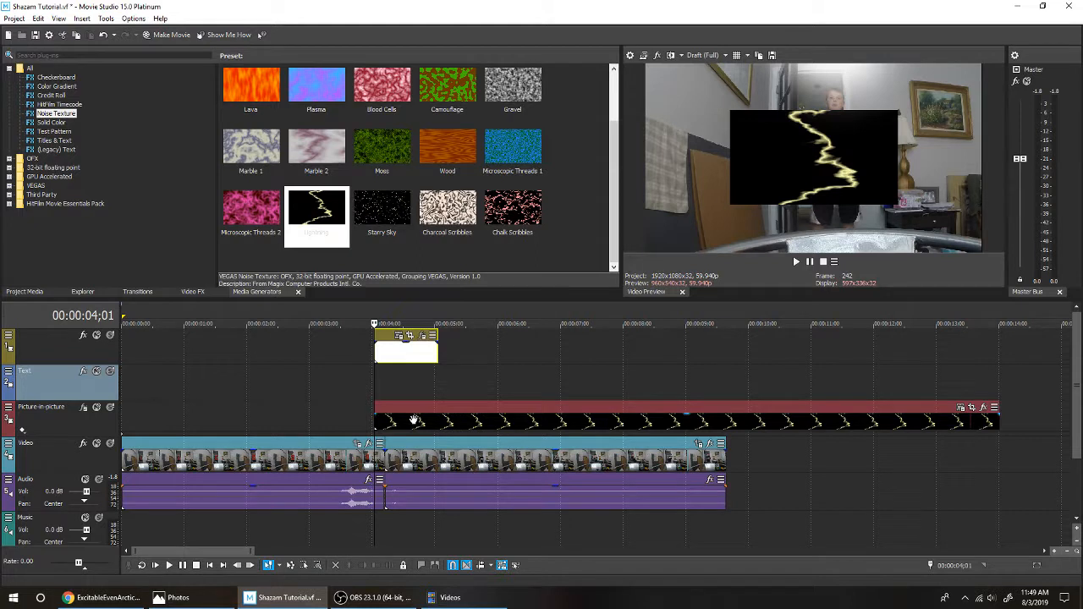
left_click_drag(413, 421, 414, 387)
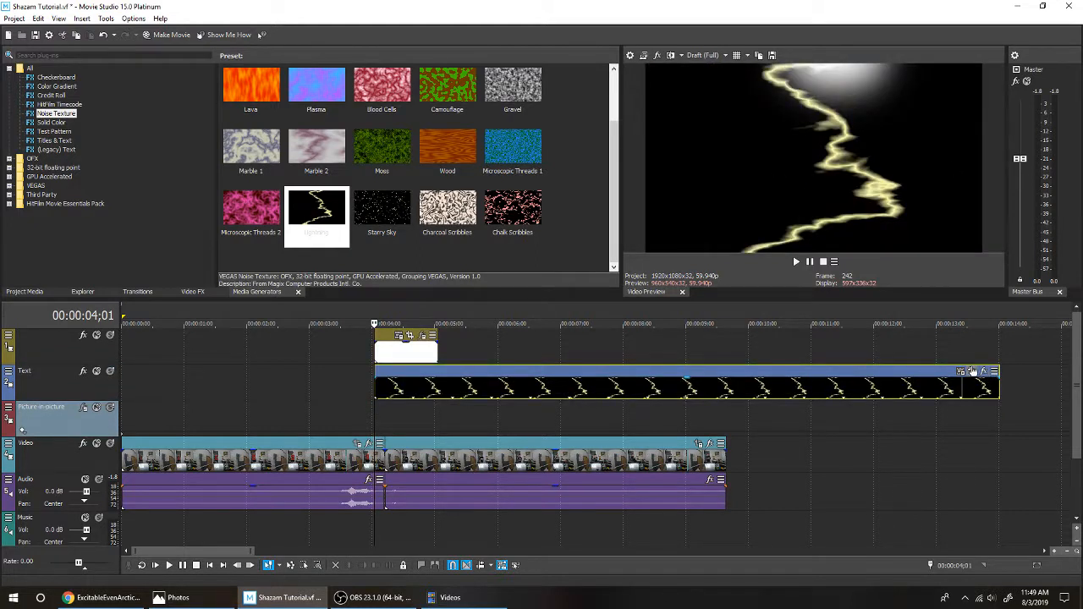
Step: Make the lightning's Color 2 fully transparent and set Color 1 to bright blue (186, 0.96, 1.0, 1.0)
left_click(971, 371)
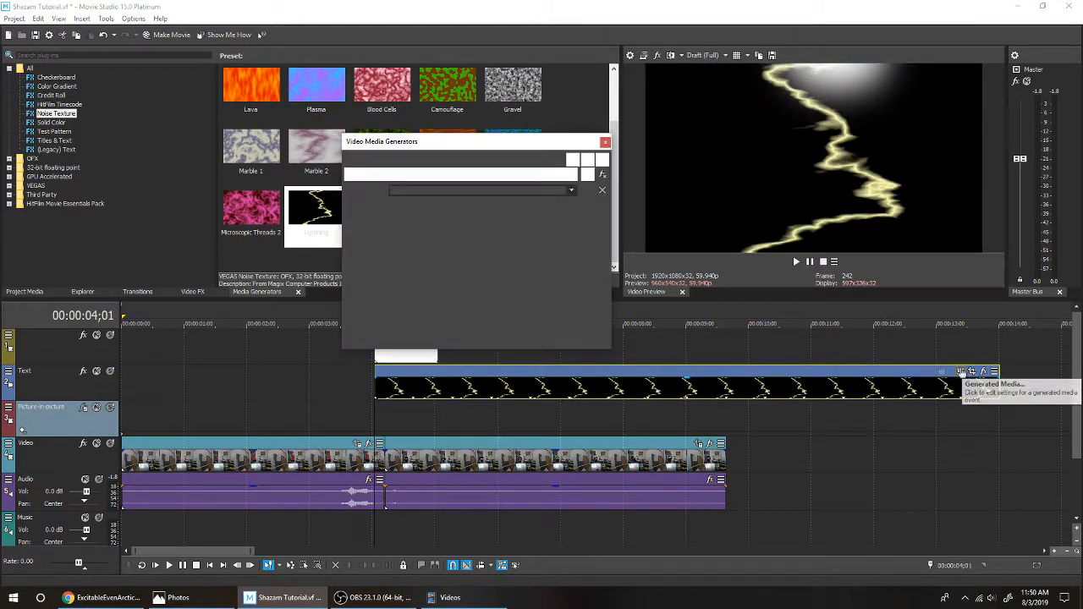
left_click(439, 288)
left_click_drag(511, 317, 507, 423)
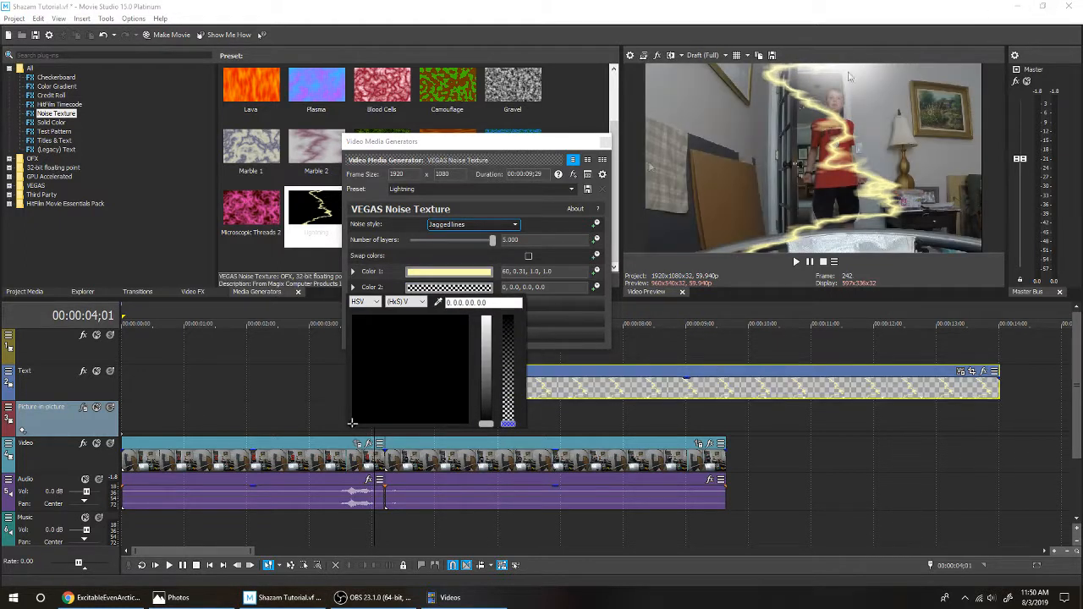
left_click(407, 259)
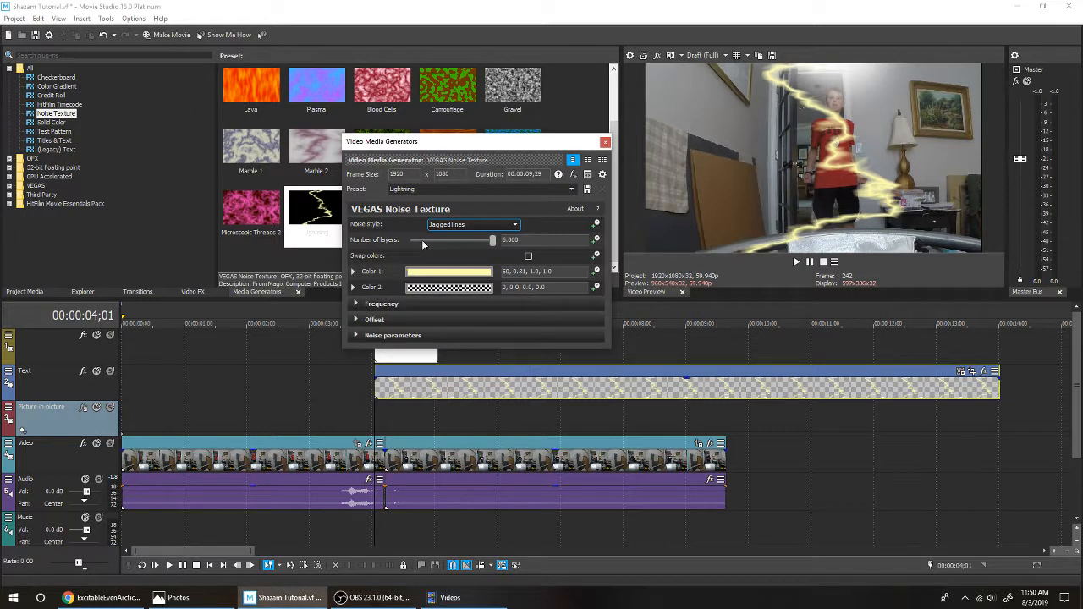
left_click(421, 272)
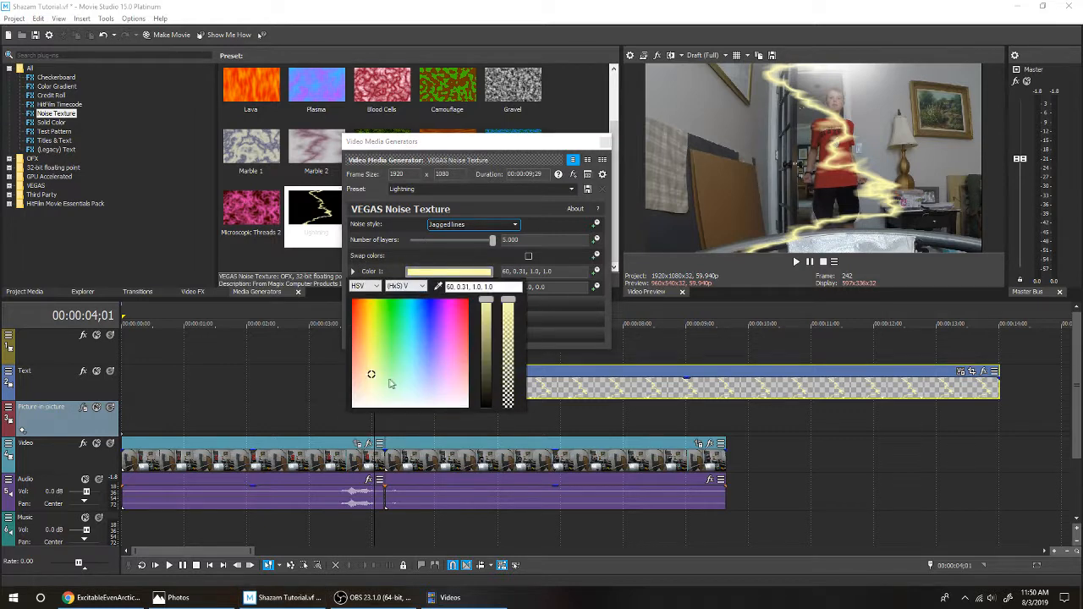
left_click_drag(372, 376, 412, 302)
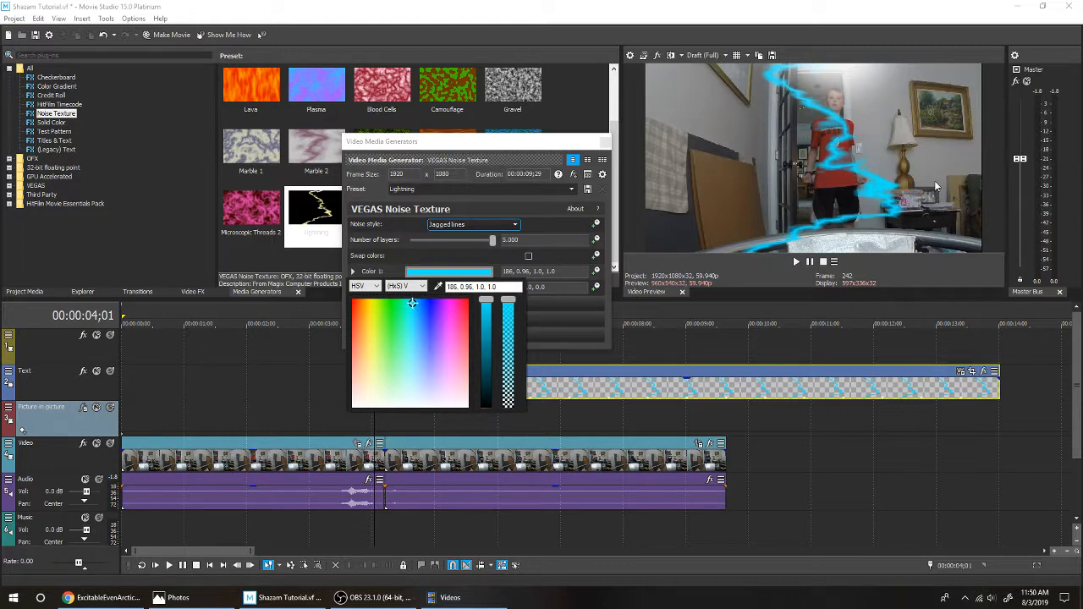
left_click(439, 255)
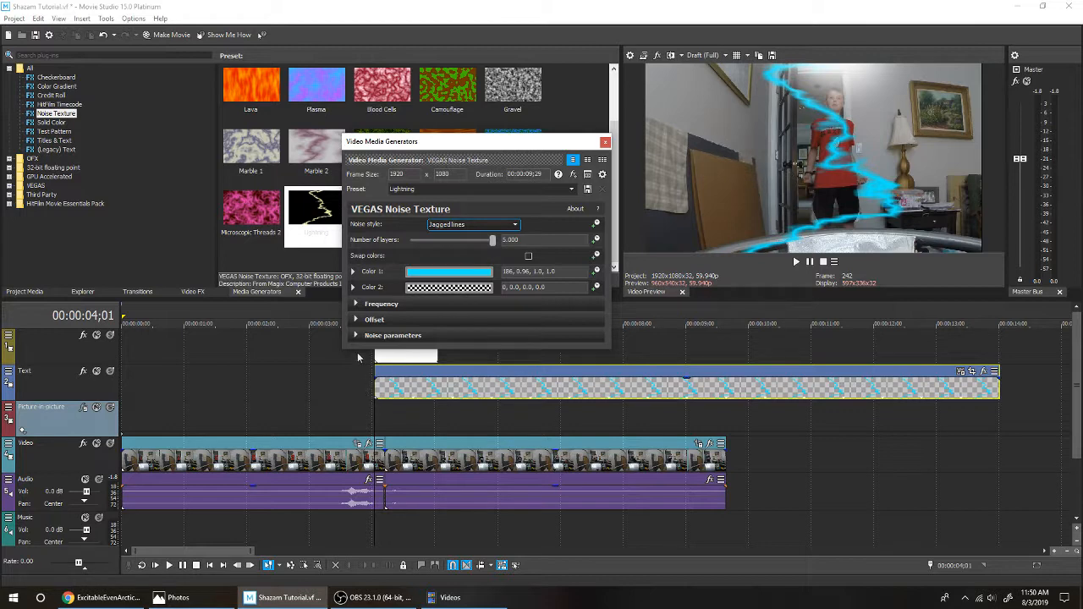
Step: Reduce the lightning texture's number of layers to 2.007 and close the generator settings
left_click(356, 305)
scroll(360, 326, "down", 2)
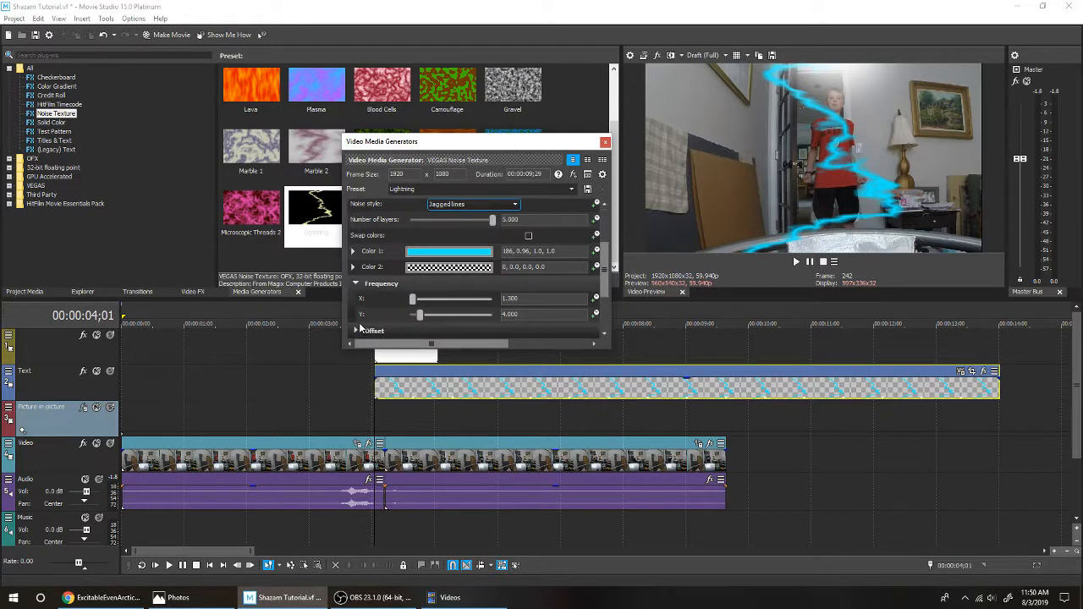
left_click(356, 313)
scroll(367, 324, "down", 2)
scroll(370, 330, "up", 4)
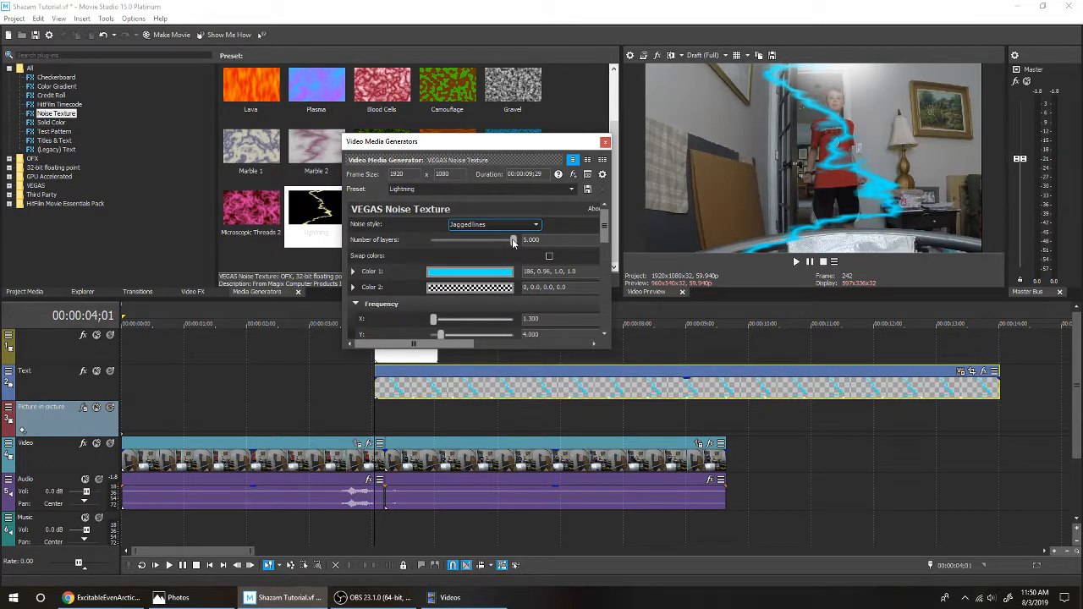
left_click_drag(514, 243, 633, 243)
left_click_drag(512, 240, 451, 241)
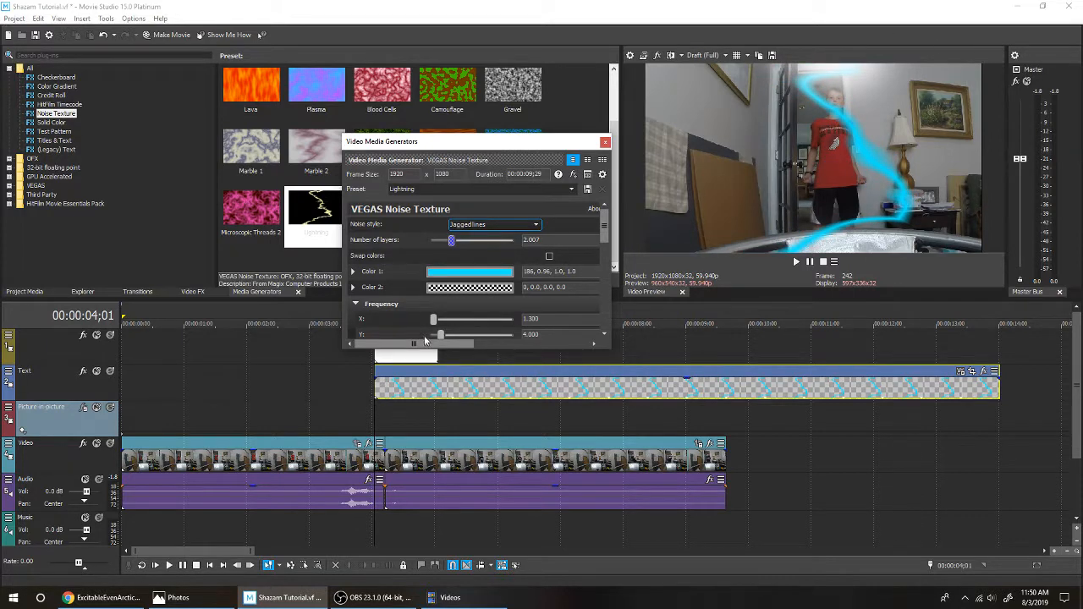
scroll(416, 297, "down", 1)
scroll(416, 297, "down", 1)
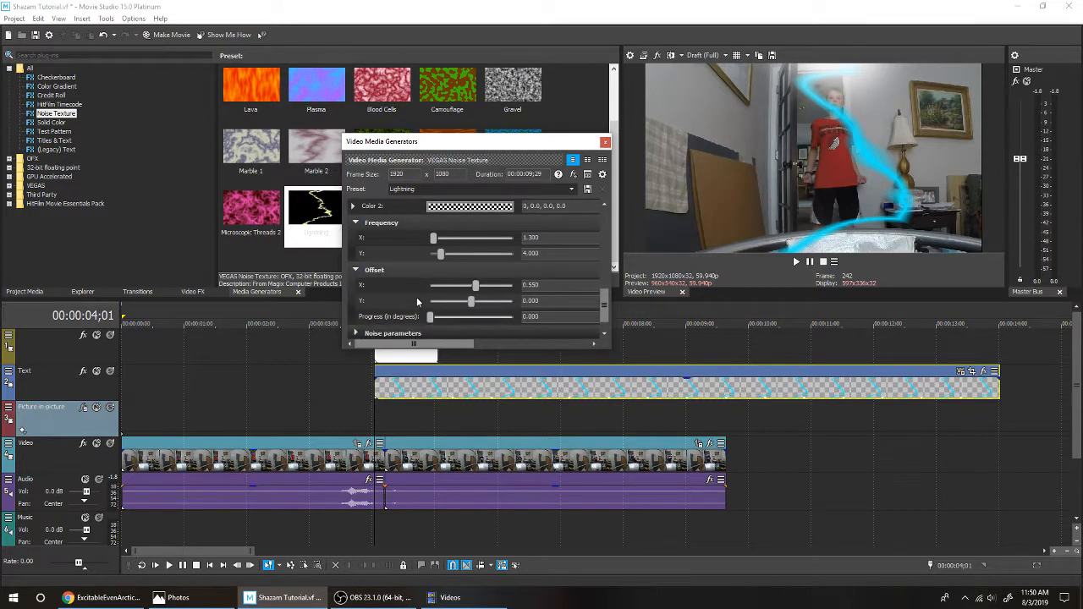
left_click_drag(430, 316, 430, 318)
left_click(603, 142)
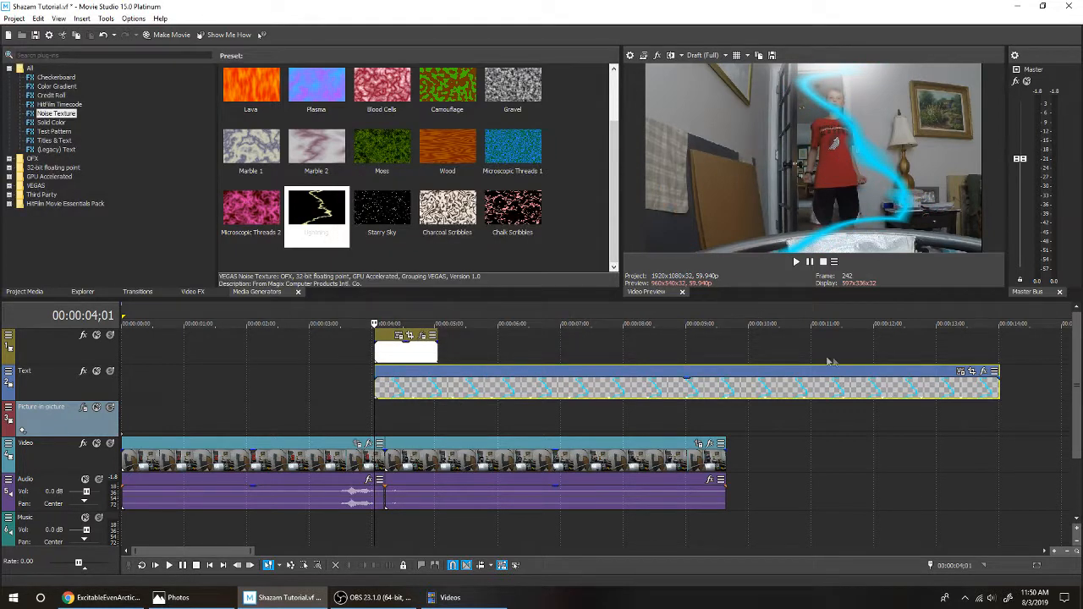
Step: Shorten the lightning event to a single timecode frame, from 00:00:04;01 to 00:00:04;02
left_click_drag(1000, 375, 395, 410)
scroll(603, 409, "up", 10)
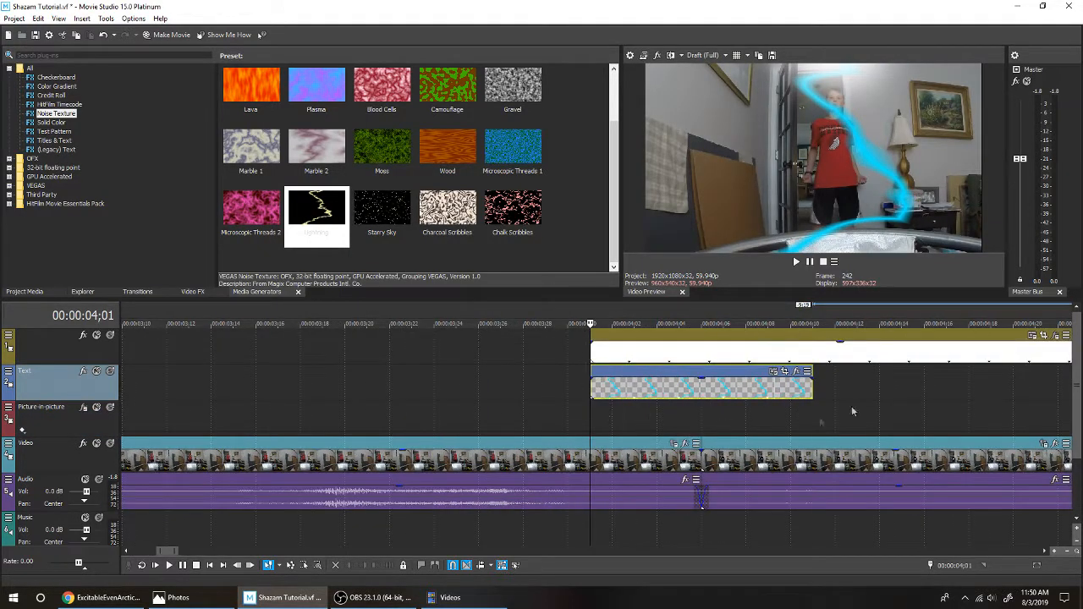
scroll(903, 406, "down", 5)
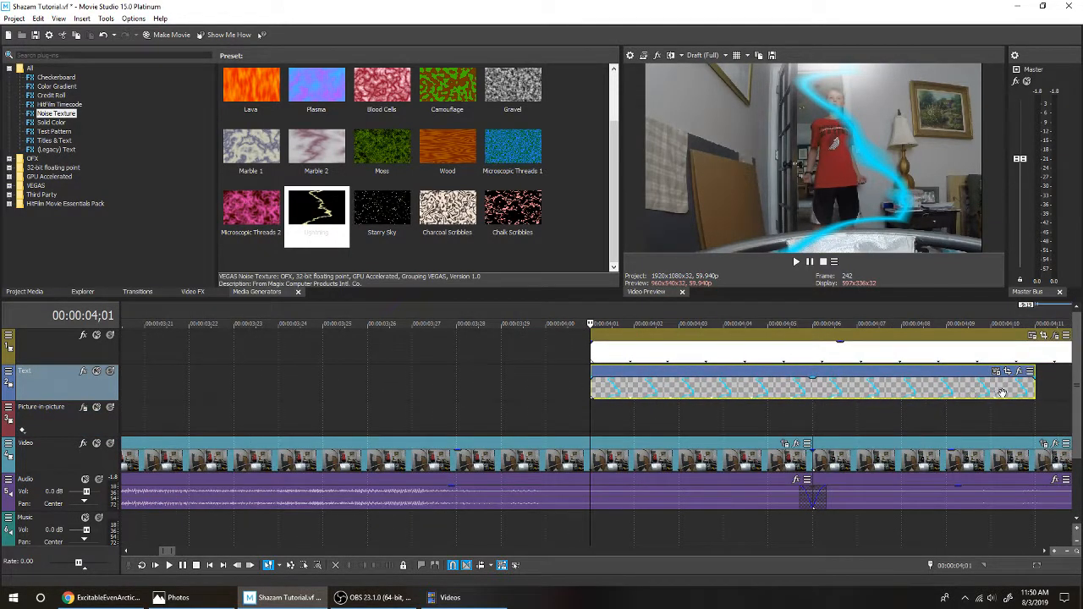
left_click_drag(1036, 394, 665, 394)
scroll(677, 394, "up", 3)
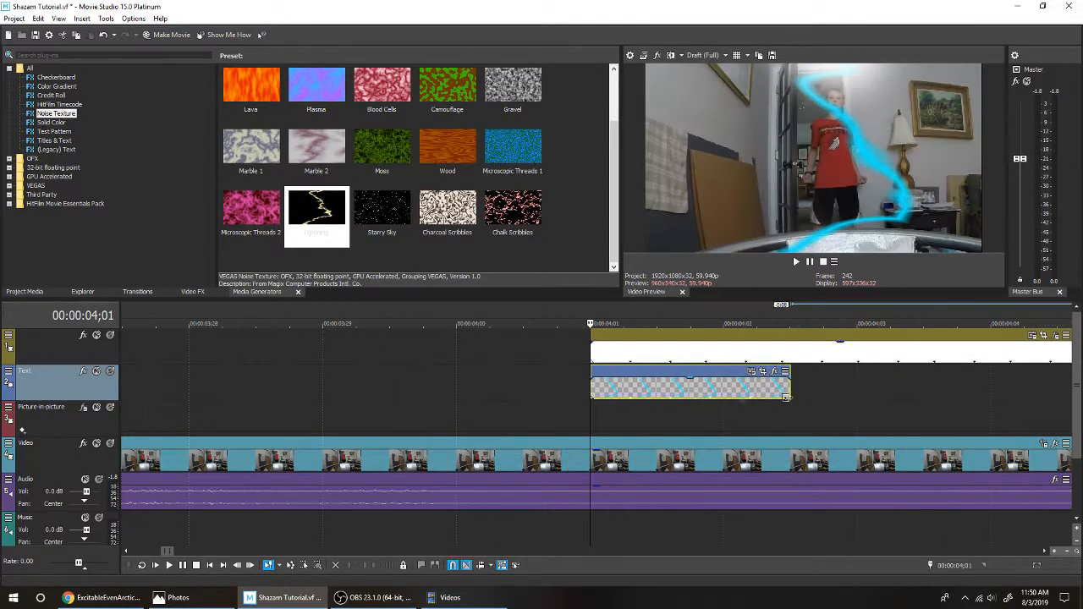
left_click_drag(789, 394, 657, 394)
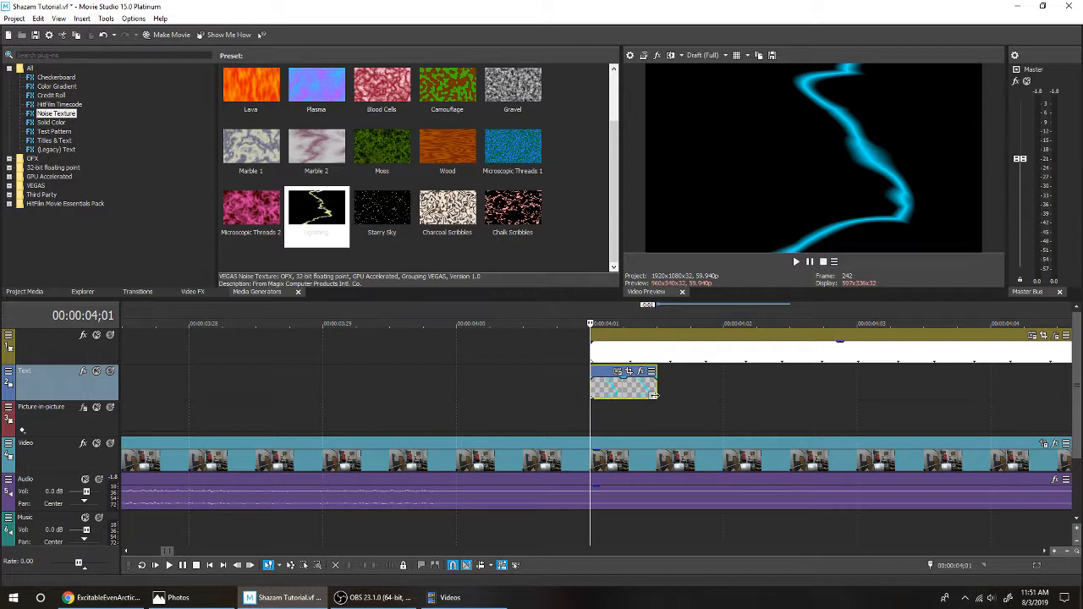
left_click_drag(657, 394, 707, 395)
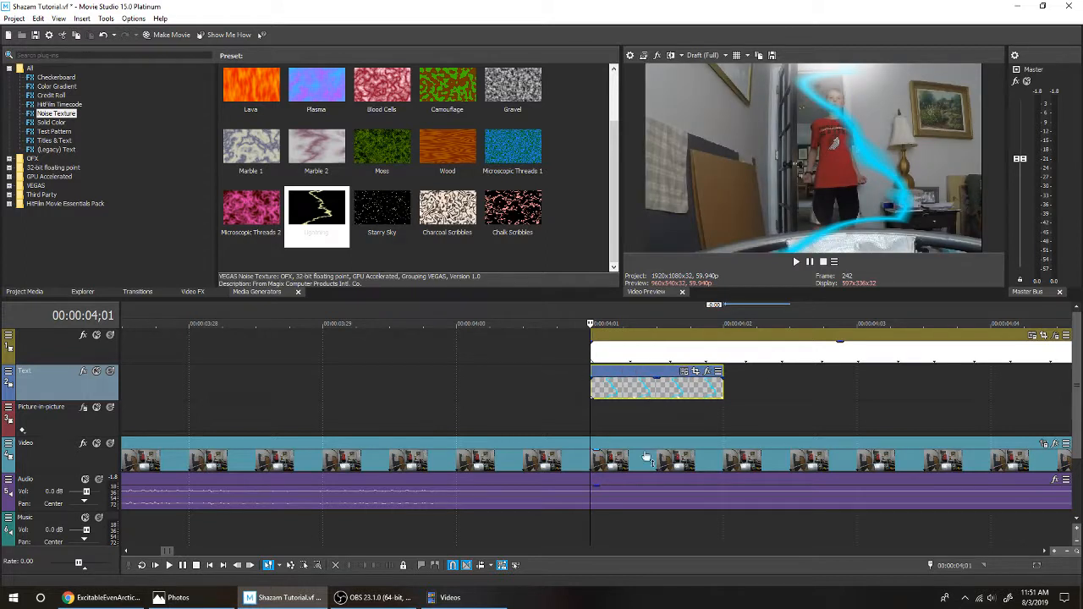
Step: Pan/crop the lightning event to 2,938.4 by 1,652.9, rotated -177.1 degrees and centered at 1,351.5, -166.5, so the bolt strikes the person's chest
left_click(657, 413)
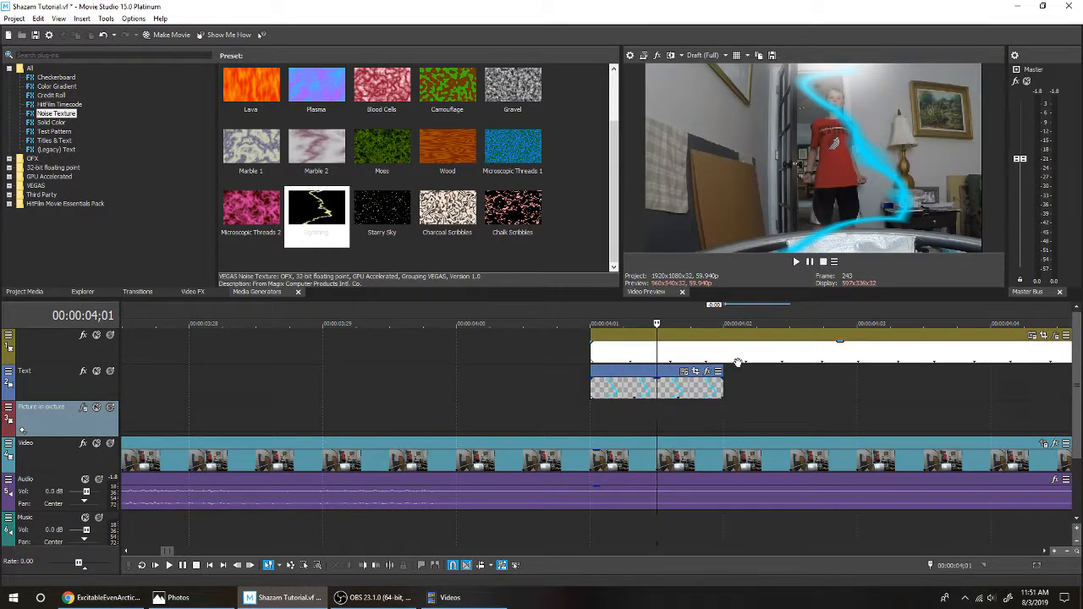
left_click(684, 373)
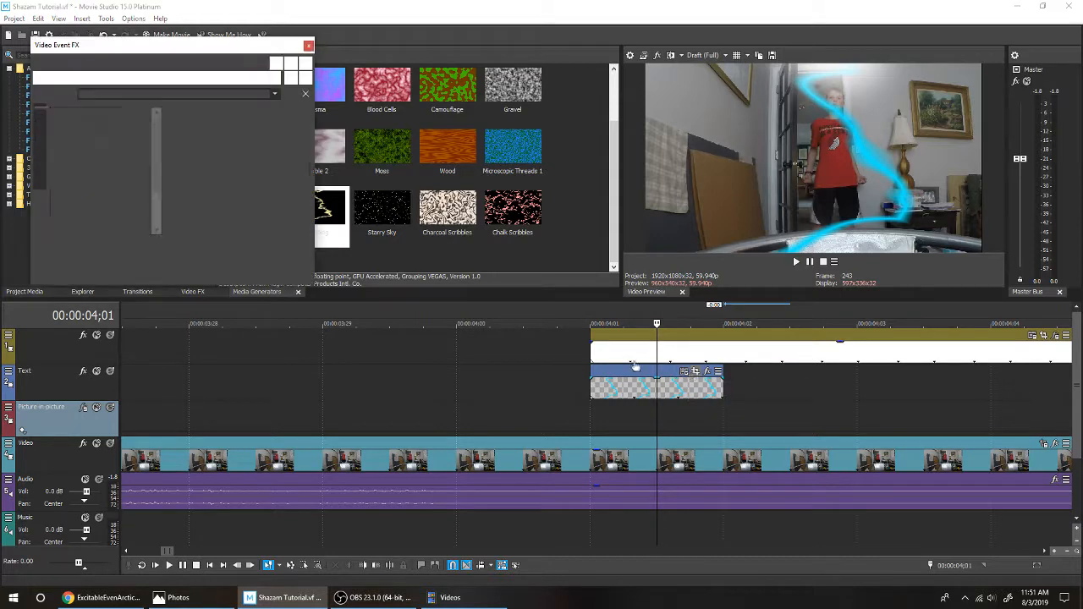
left_click_drag(501, 273, 548, 289)
left_click_drag(489, 253, 468, 283)
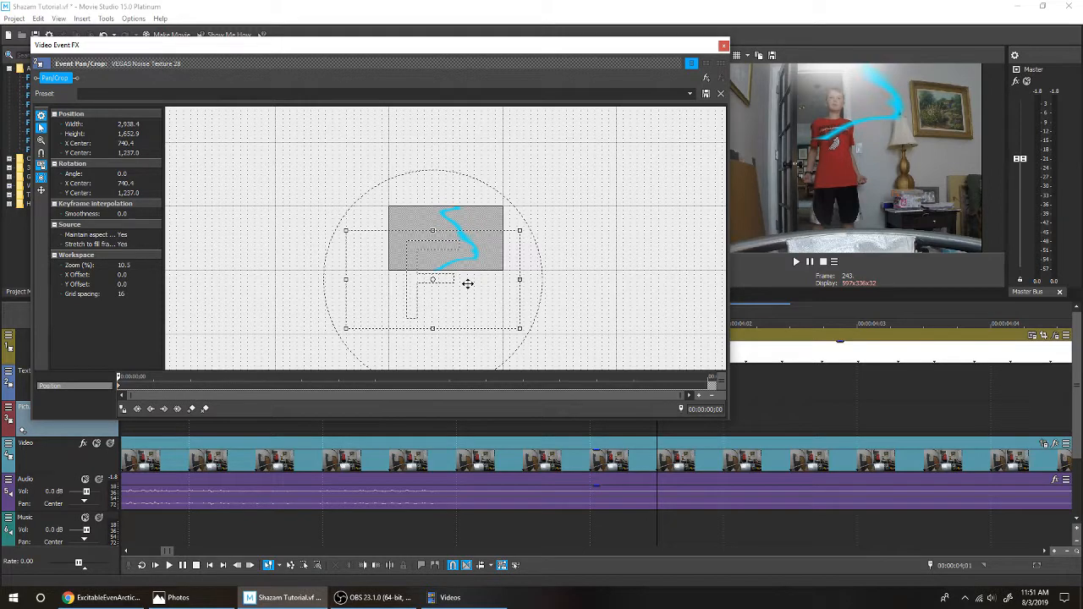
left_click_drag(334, 234, 514, 321)
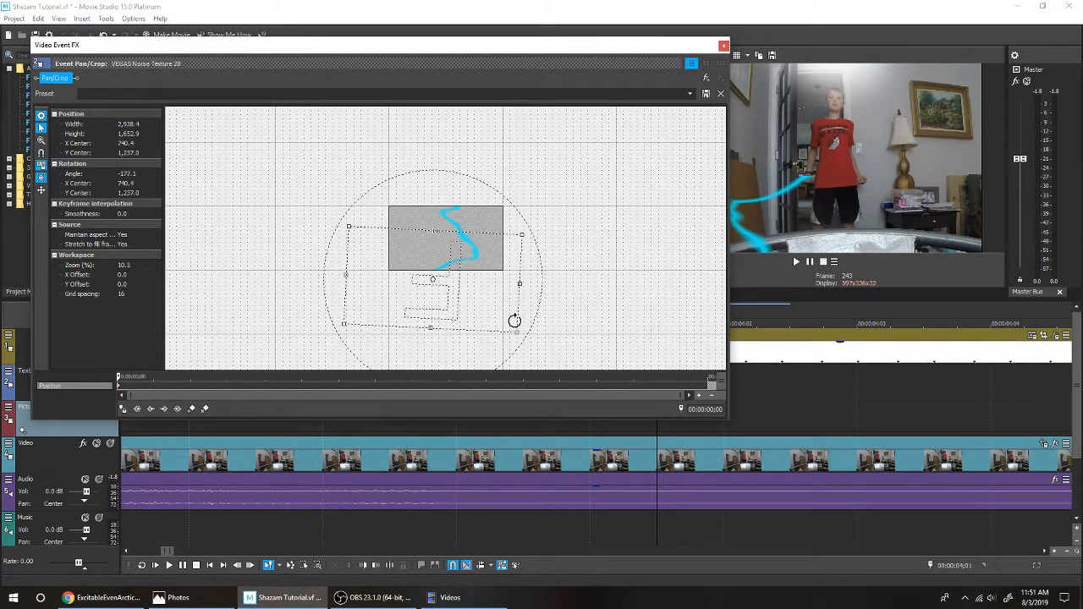
left_click_drag(453, 266, 487, 184)
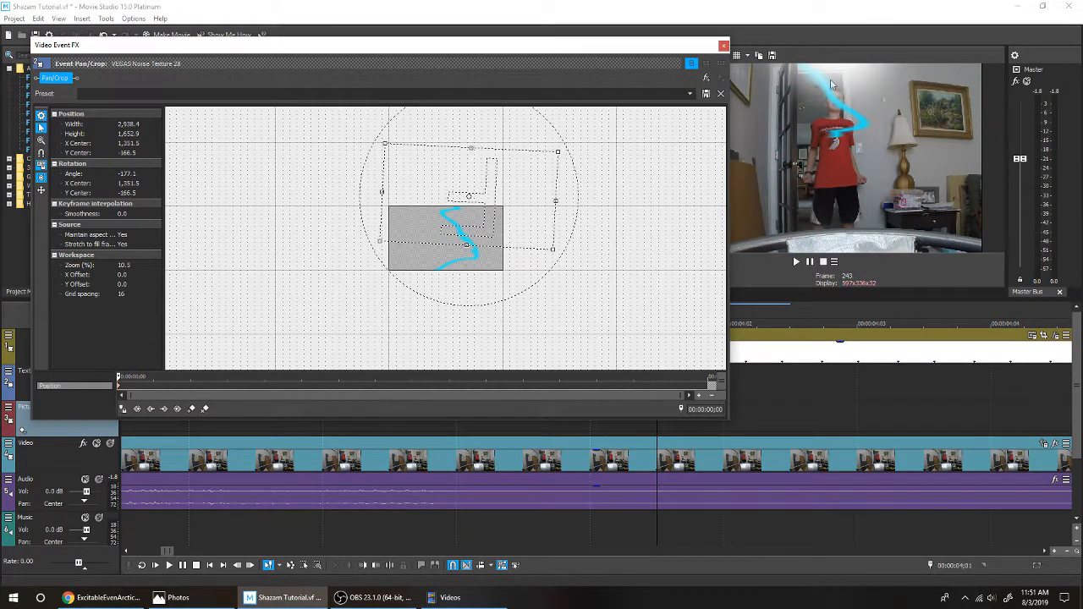
left_click(724, 45)
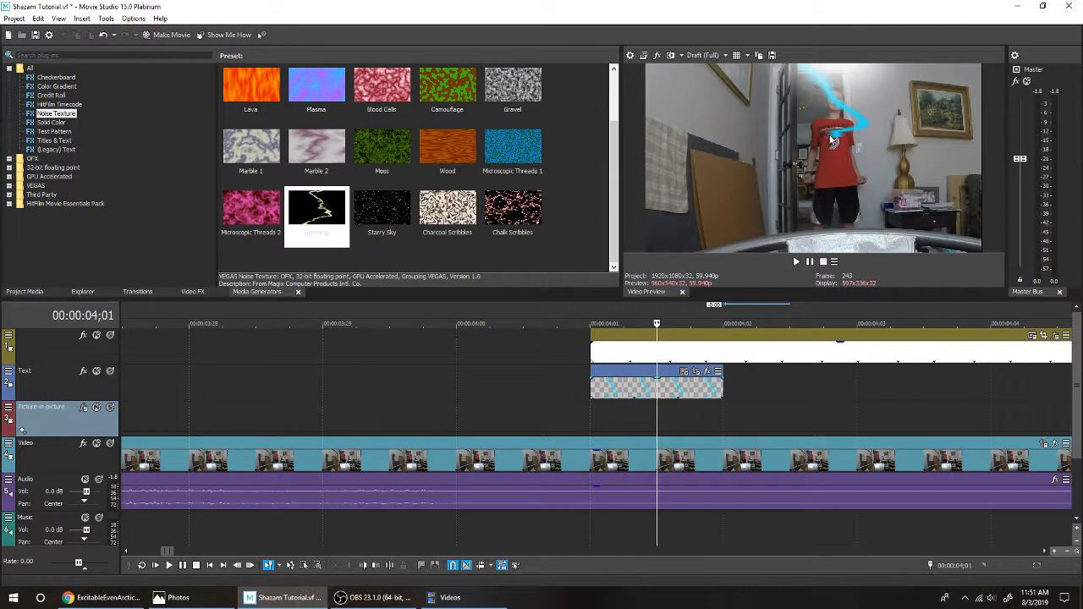
Step: Reposition the lightning event's pan/crop to center 1,348.9, -222.5 so the bolt ends on the person's upper chest
left_click(694, 372)
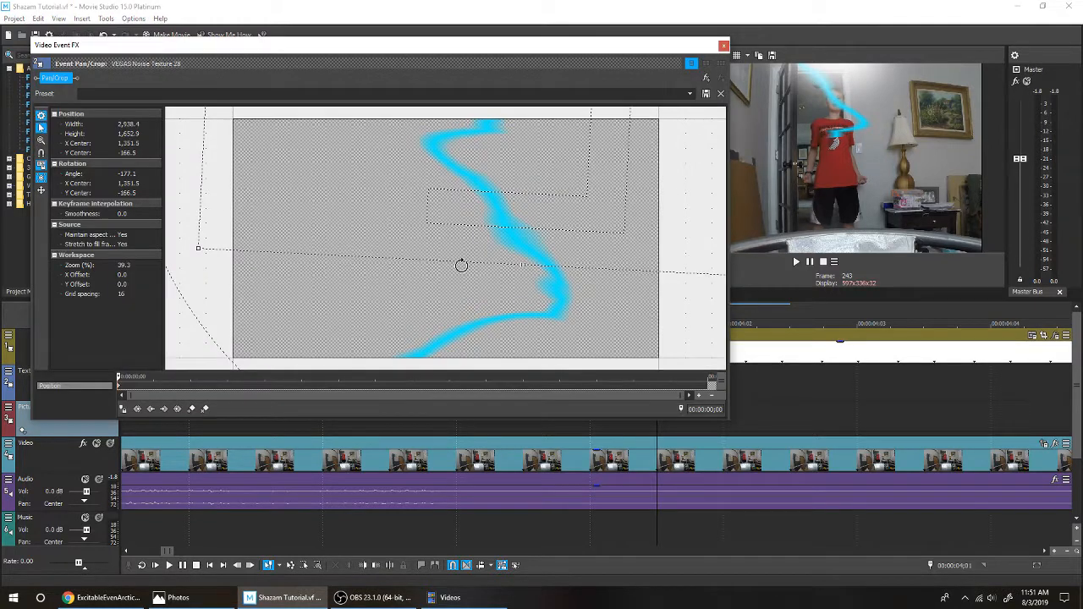
left_click_drag(466, 243, 466, 229)
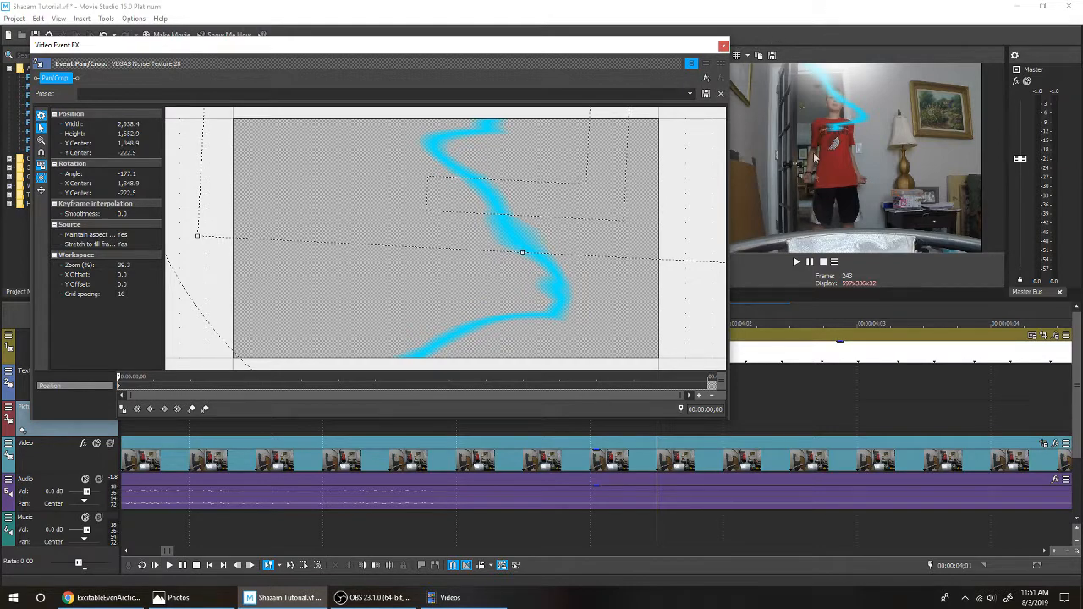
left_click(723, 45)
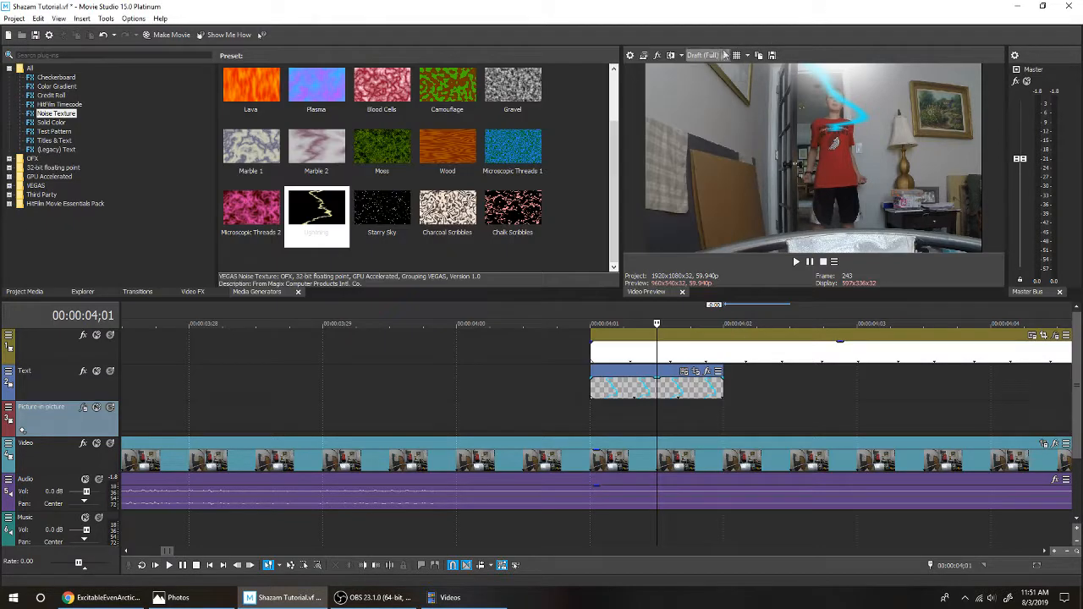
Step: Duplicate the lightning event as a new copy of the source media and place it directly after the original at 00:00:04;02
left_click(649, 387)
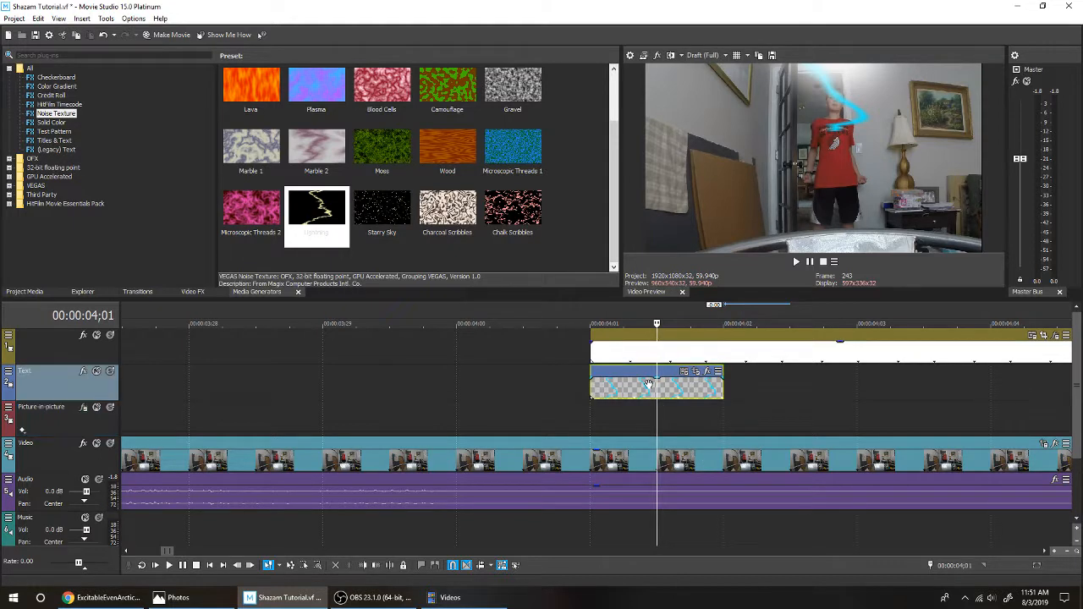
key("ctrl+c")
key("ctrl+v")
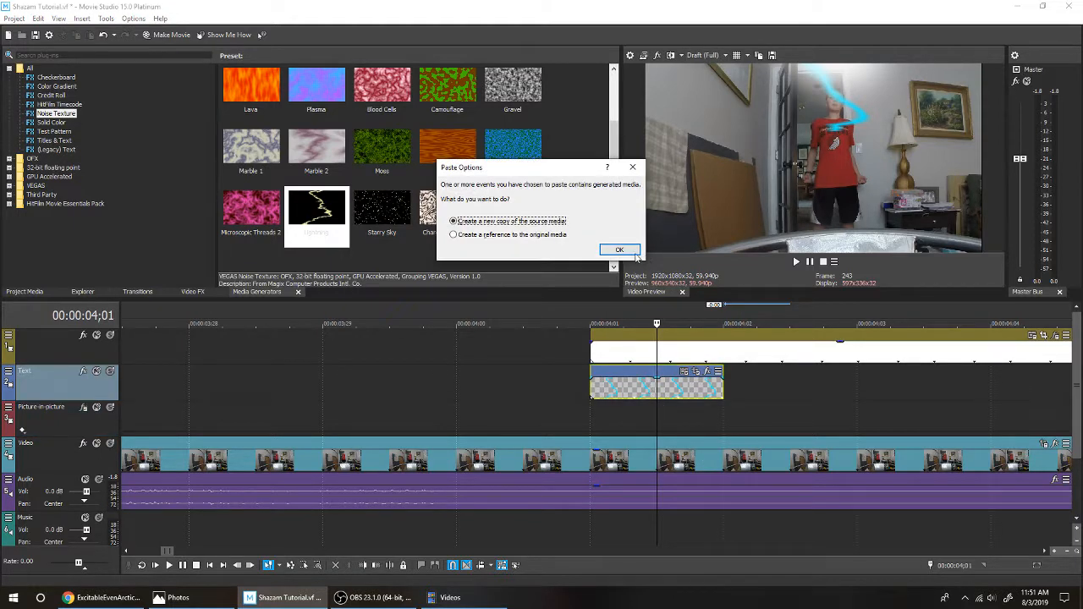
left_click(634, 252)
left_click_drag(751, 396, 803, 398)
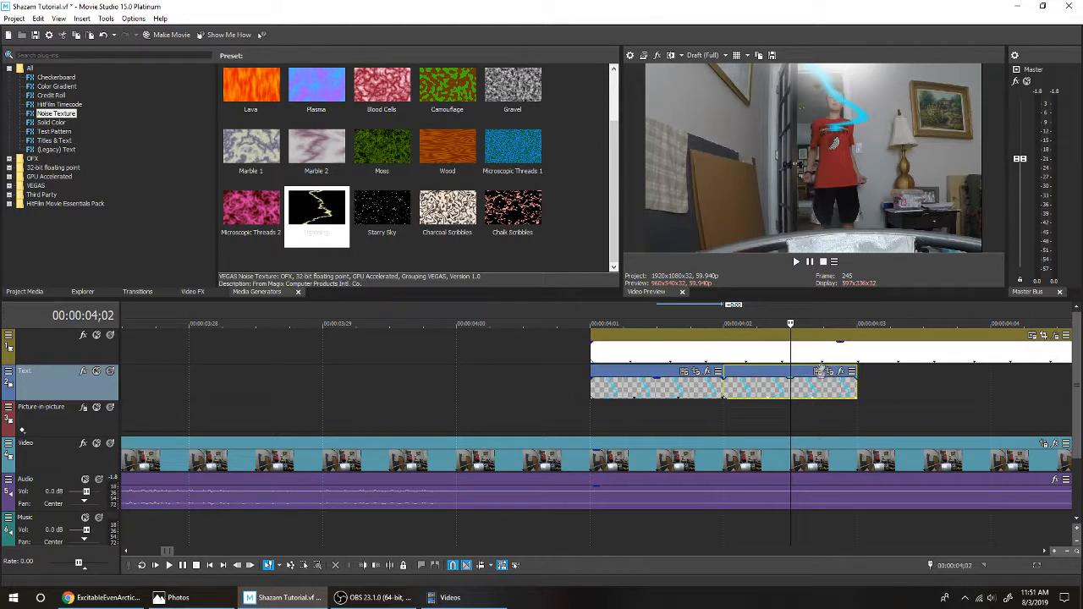
Step: Set the second lightning event's noise progress to 3.673 degrees to give it a different bolt shape
left_click(818, 373)
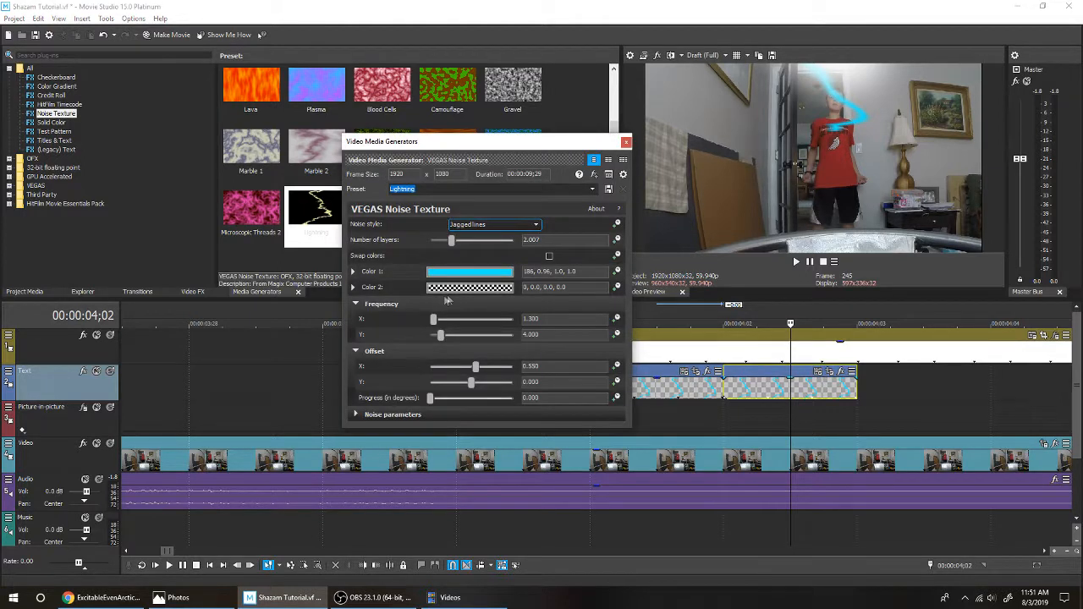
left_click_drag(435, 401, 439, 402)
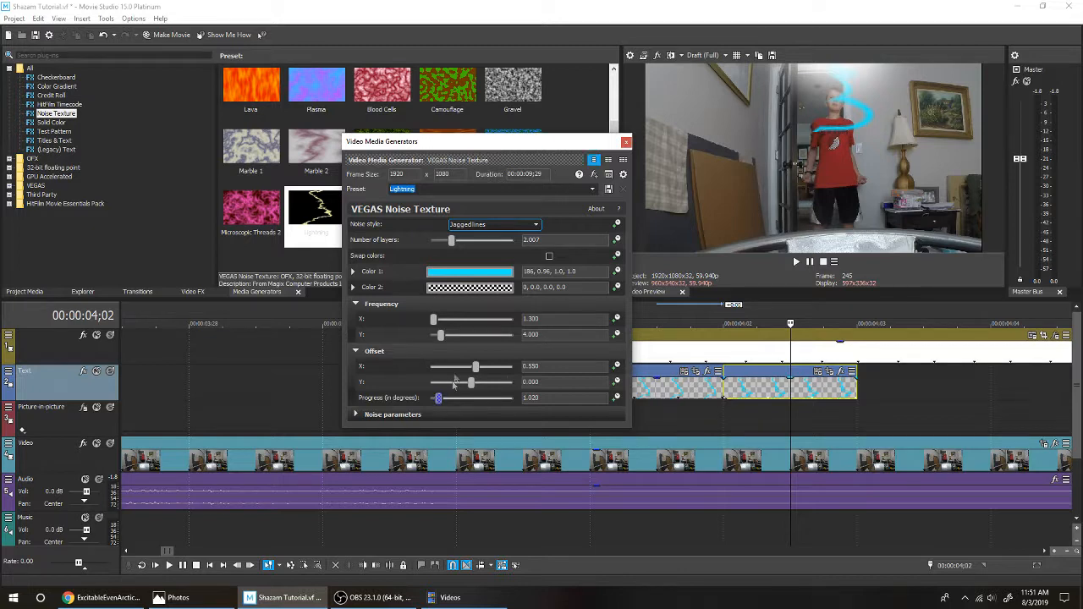
left_click_drag(446, 401, 462, 403)
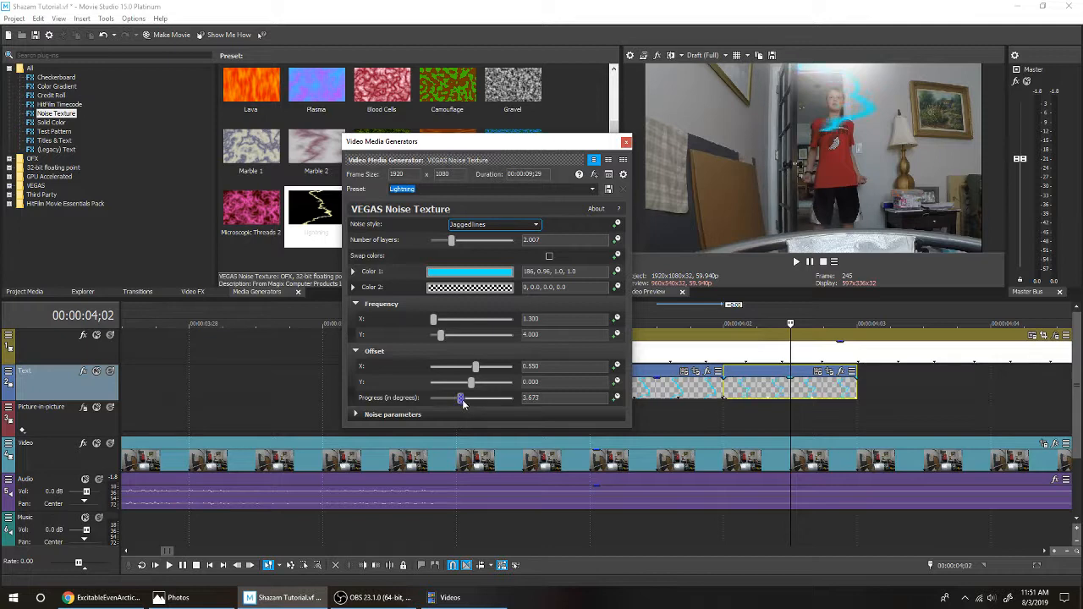
left_click(626, 141)
Step: Reposition the second lightning event's pan/crop to center 1,369.3, -156.4 so its bolt reaches the chest
left_click(831, 373)
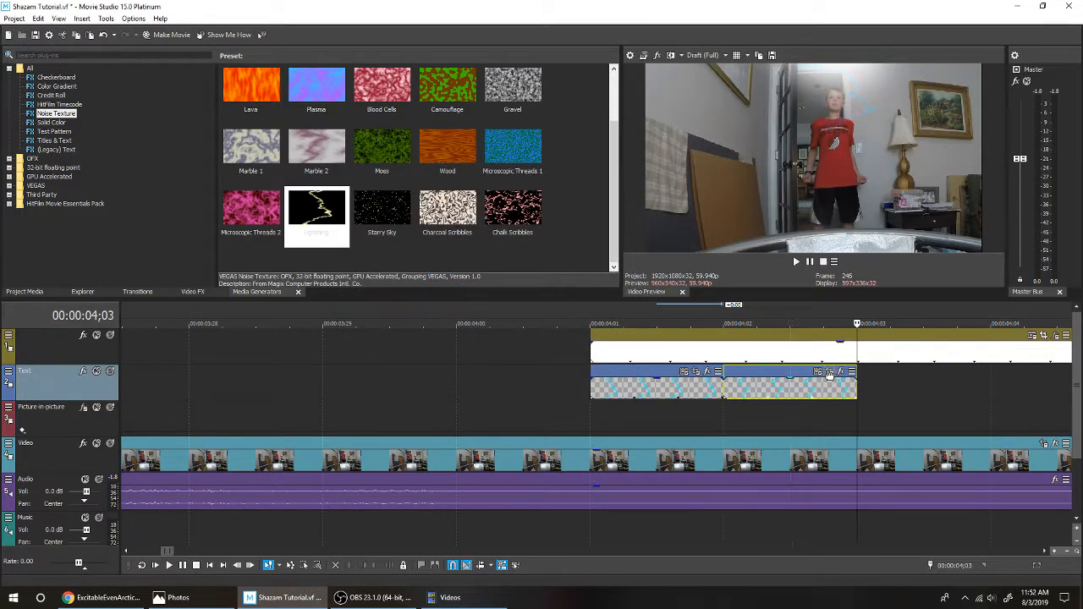
left_click(829, 373)
mouse_move(567, 212)
left_mouse_down()
mouse_move(553, 210)
mouse_move(573, 227)
left_mouse_up()
left_click(723, 43)
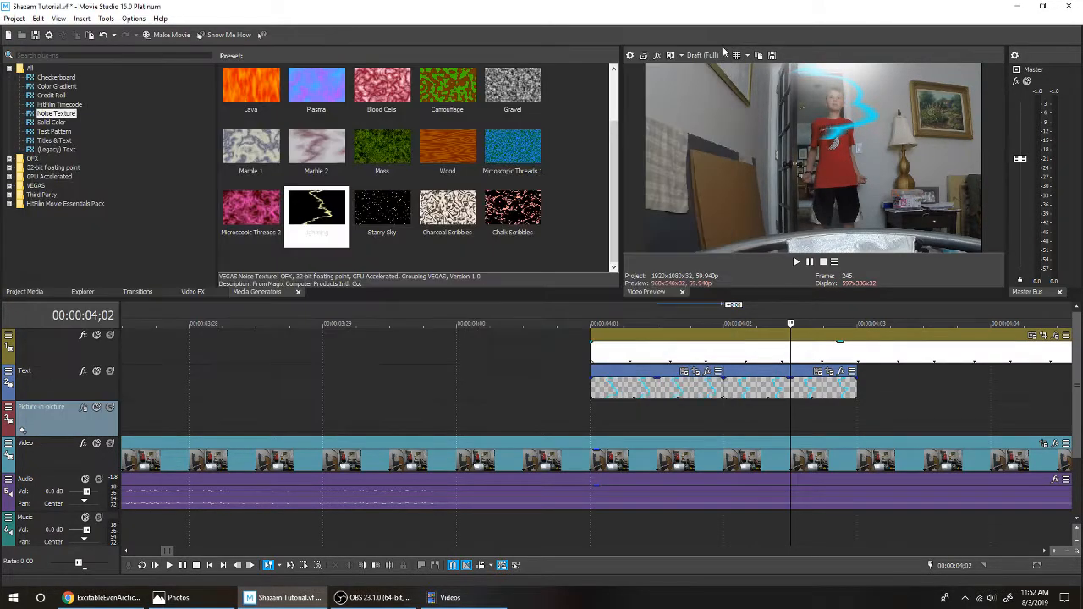
Step: Duplicate the second lightning event as a new media copy and place it directly after at 00:00:04;03 without overlap
left_click(808, 395)
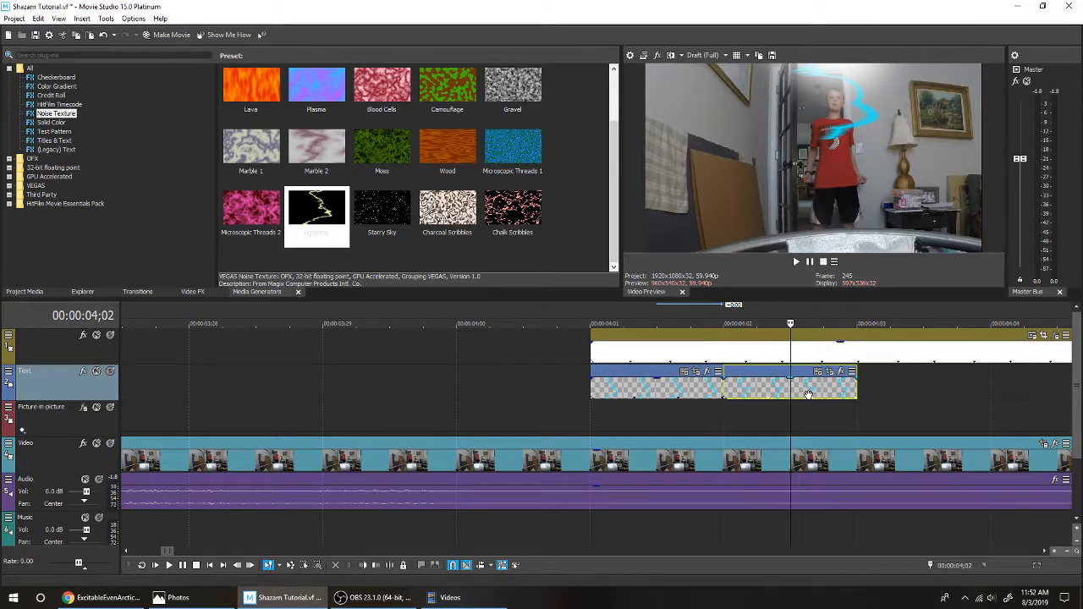
key("ctrl+c")
key("ctrl+v")
left_click(633, 253)
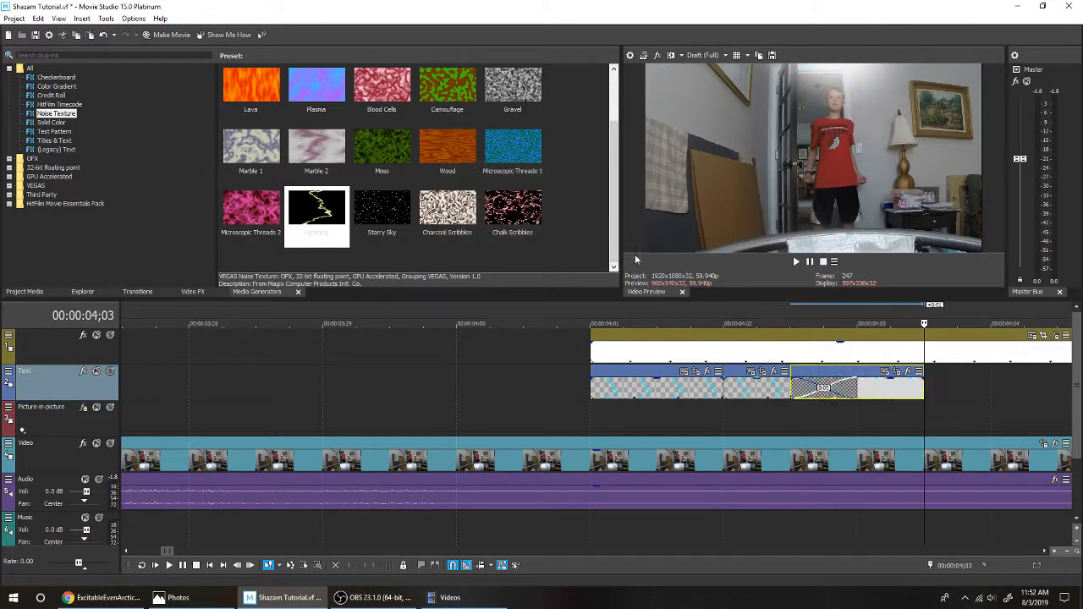
left_click_drag(895, 395, 934, 412)
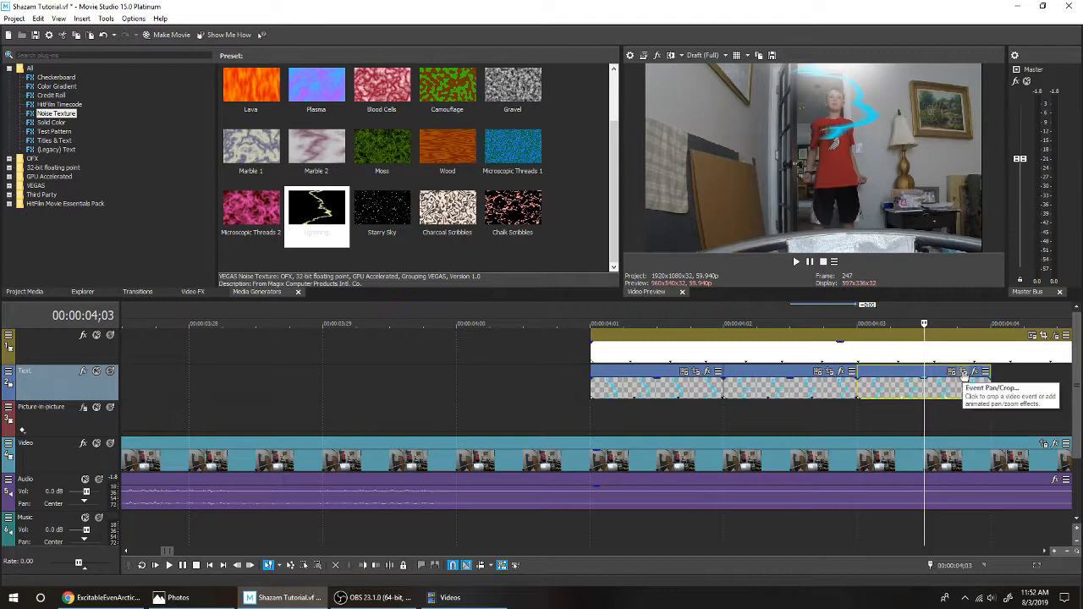
Step: Set the third lightning event's noise progress to 4.898 degrees
left_click(963, 372)
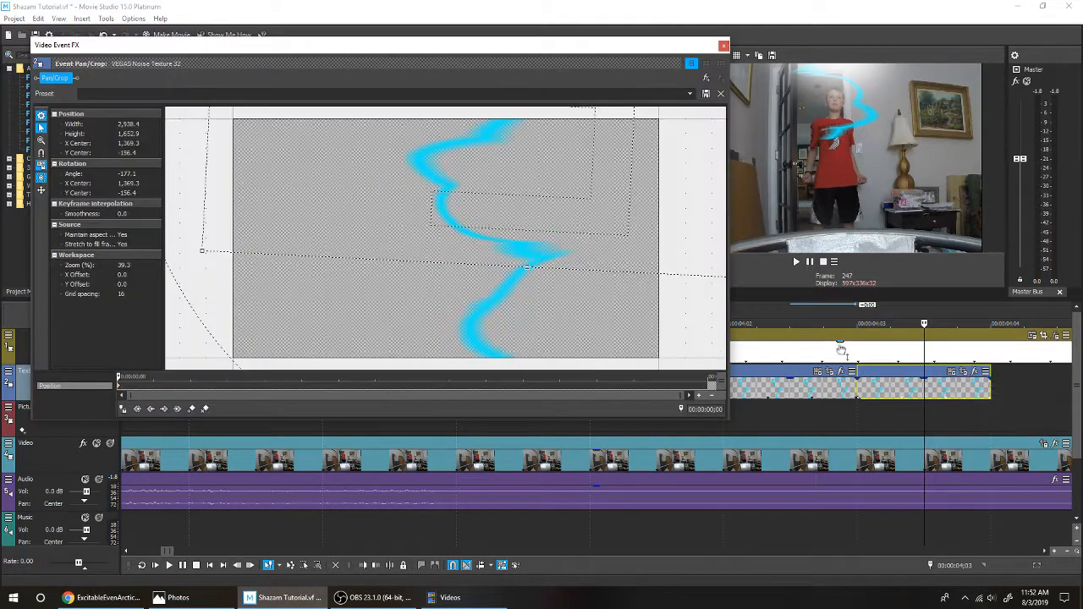
left_click(723, 45)
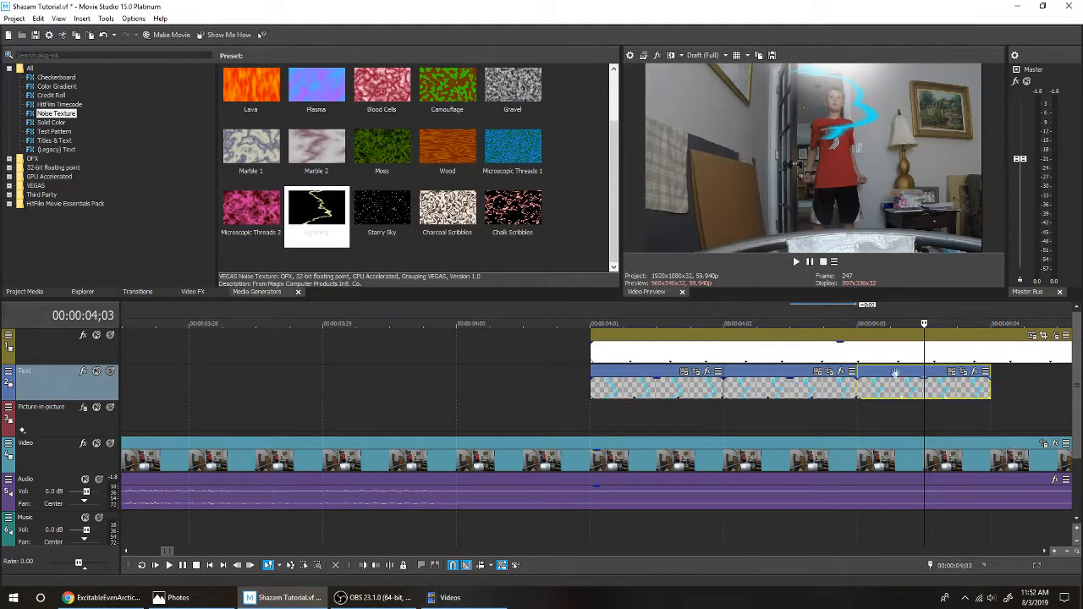
left_click(949, 373)
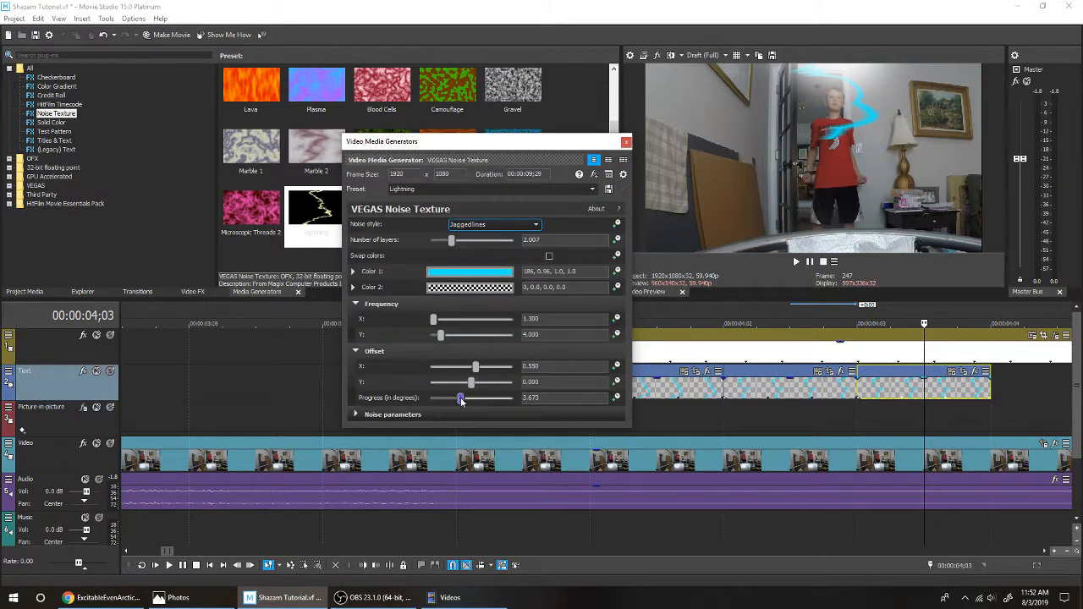
left_click_drag(462, 401, 471, 403)
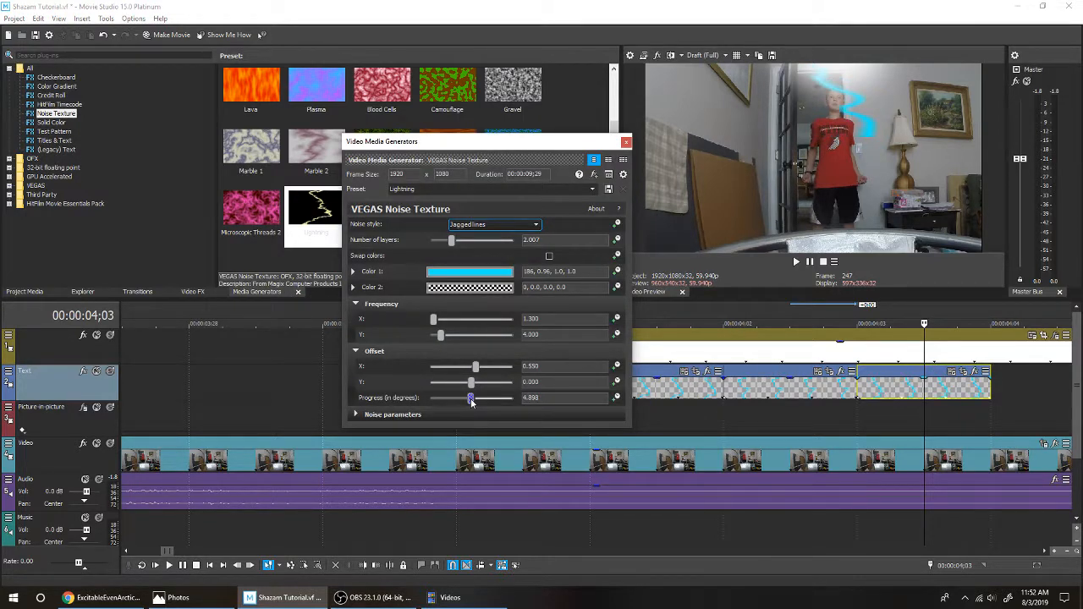
left_click(626, 141)
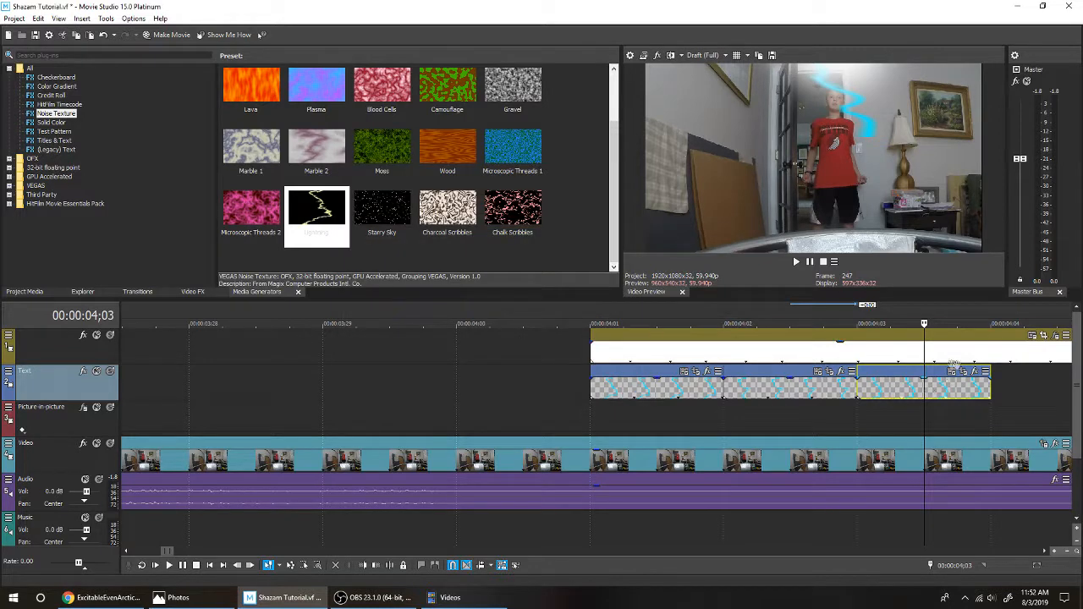
Step: Reposition the third lightning event's pan/crop to center 1,112.3, -189.4 so its bolt hits the chest
left_click(964, 374)
left_click_drag(514, 225, 465, 218)
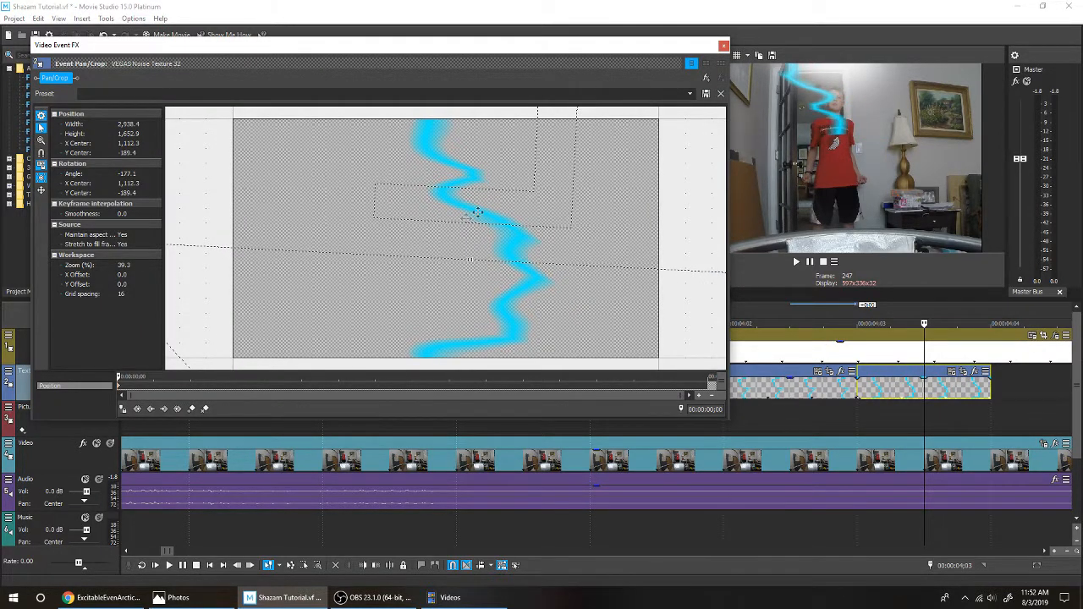
left_click(723, 45)
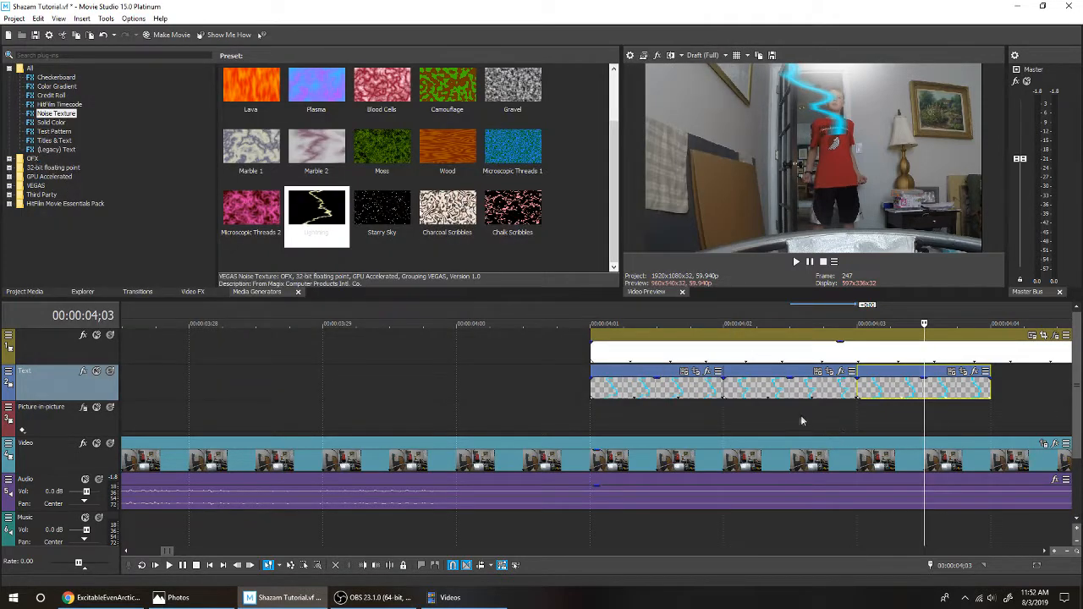
Step: Play and step frame by frame through the three lightning events to check the flickering strike in the preview
left_click(585, 409)
key("space")
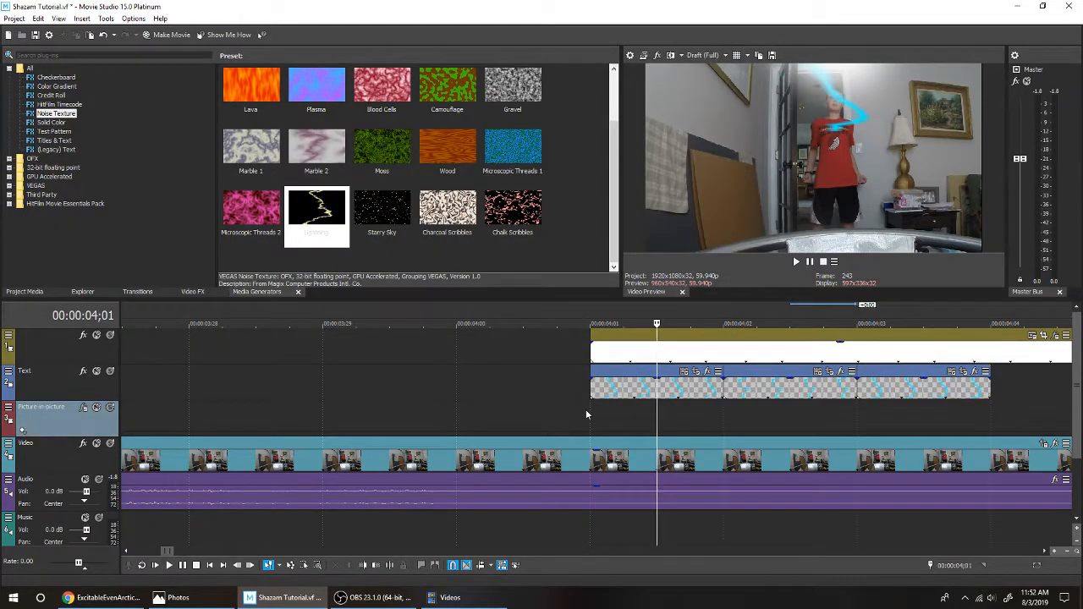
key("Left")
key("Left")
key("Left")
key("Left")
key("Left")
key("Left")
key("Left")
key("Left")
key("Right")
Step: Paste a new media copy of the third lightning event directly after it at 00:00:04;04
left_click(552, 398)
key("ctrl+v")
left_click(619, 251)
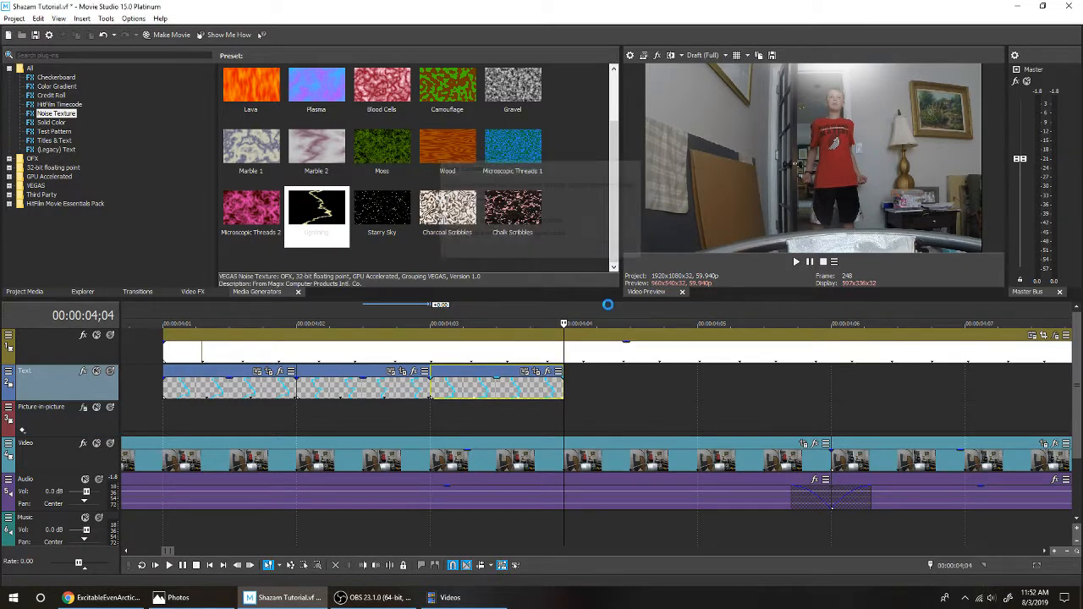
left_click(629, 260)
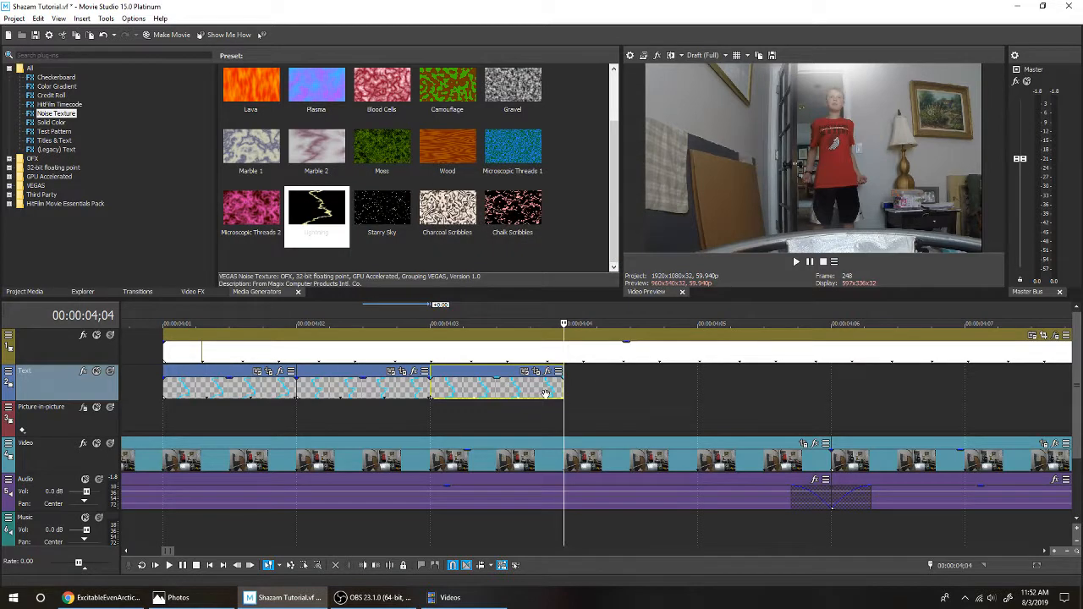
key("ctrl+v")
left_click(619, 249)
Step: Set the fourth lightning event's noise progress to 7.823 degrees
left_click(661, 373)
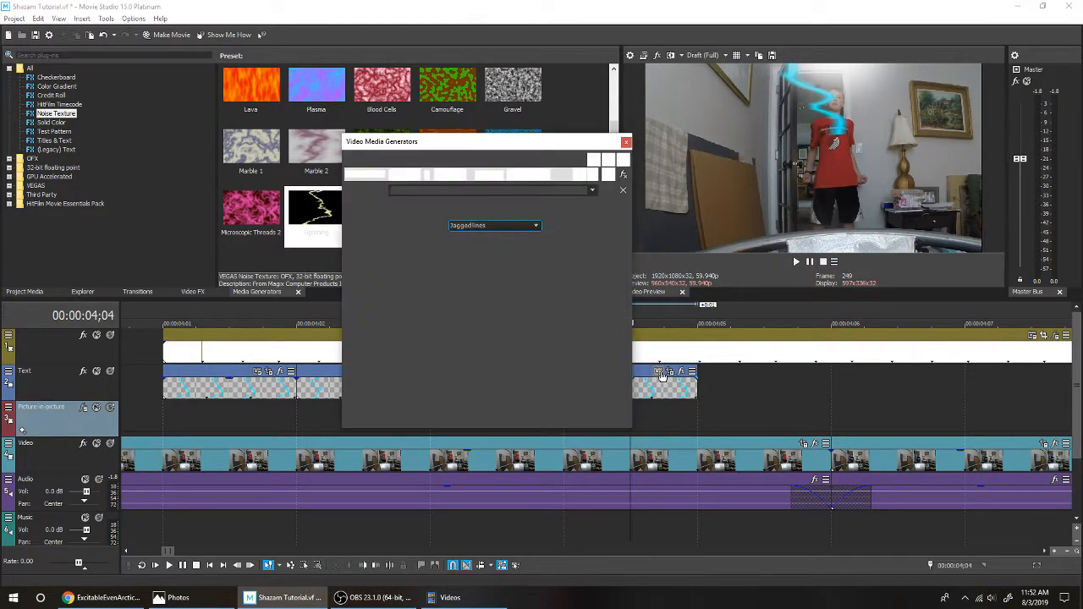
left_click_drag(470, 398, 495, 408)
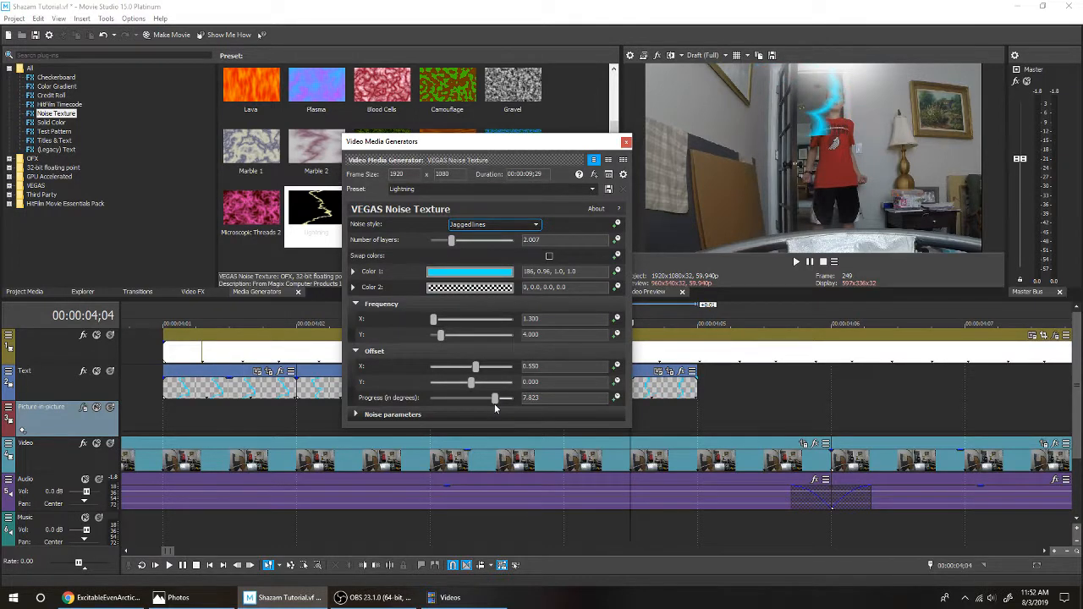
left_click(626, 142)
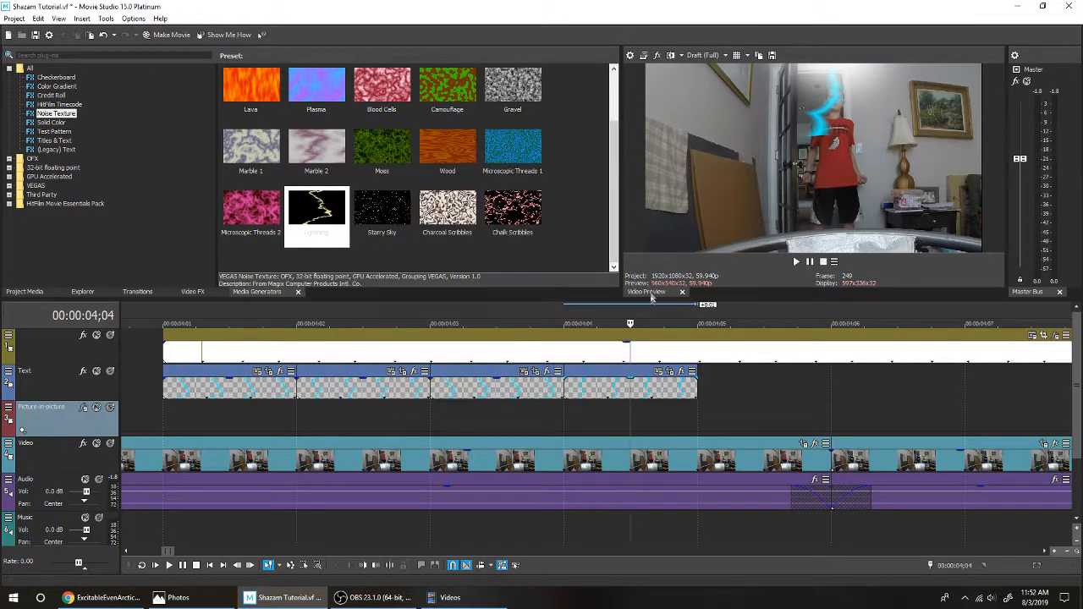
Step: Shift the fourth lightning event's pan/crop so its bolt lands on the person's chest
left_click(668, 370)
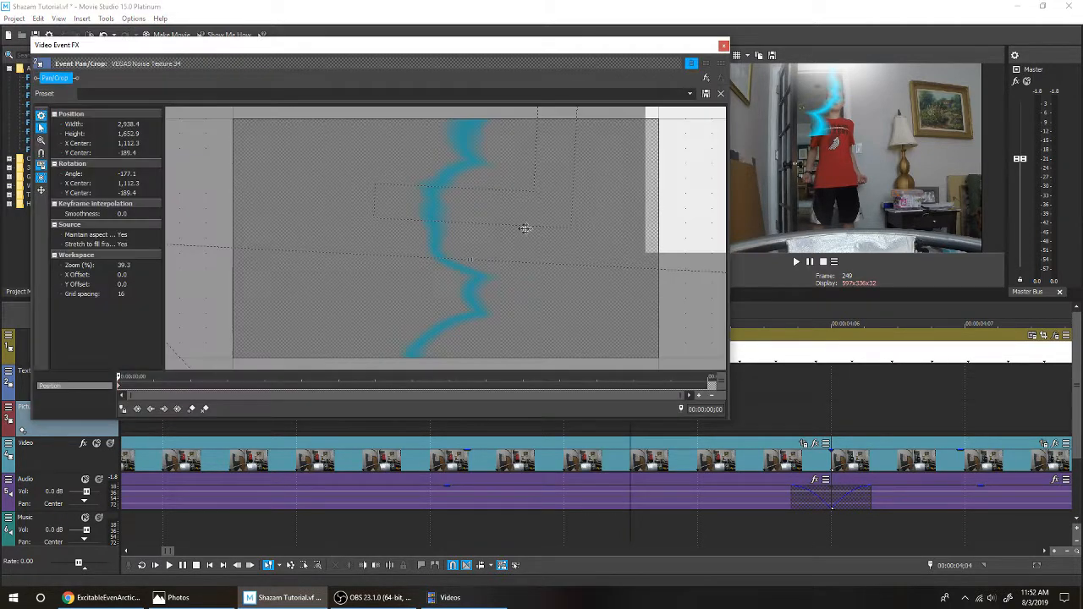
left_click_drag(500, 215, 533, 221)
left_click(723, 44)
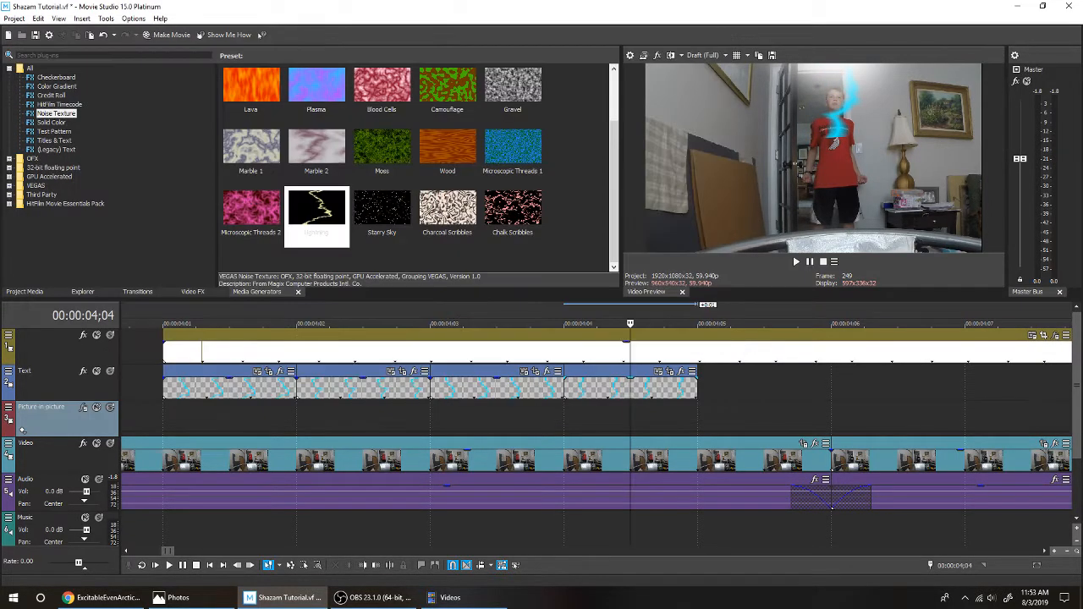
Step: Space the four lightning events into two adjacent pairs, one starting at 00:00:04;02 and the other at 00:00:04;06
scroll(463, 350, "down", 4)
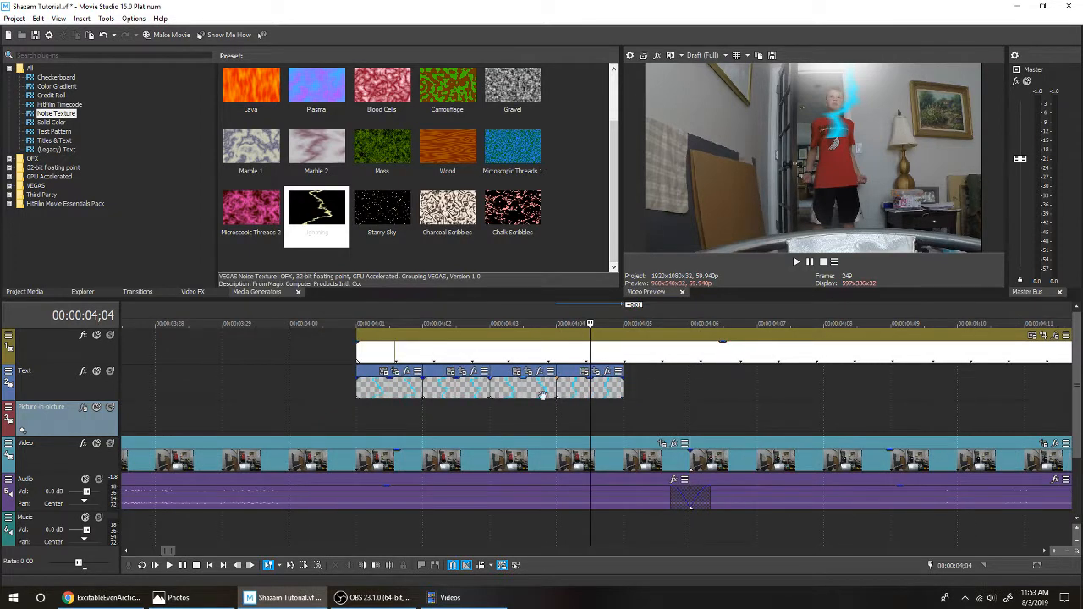
left_click(462, 349)
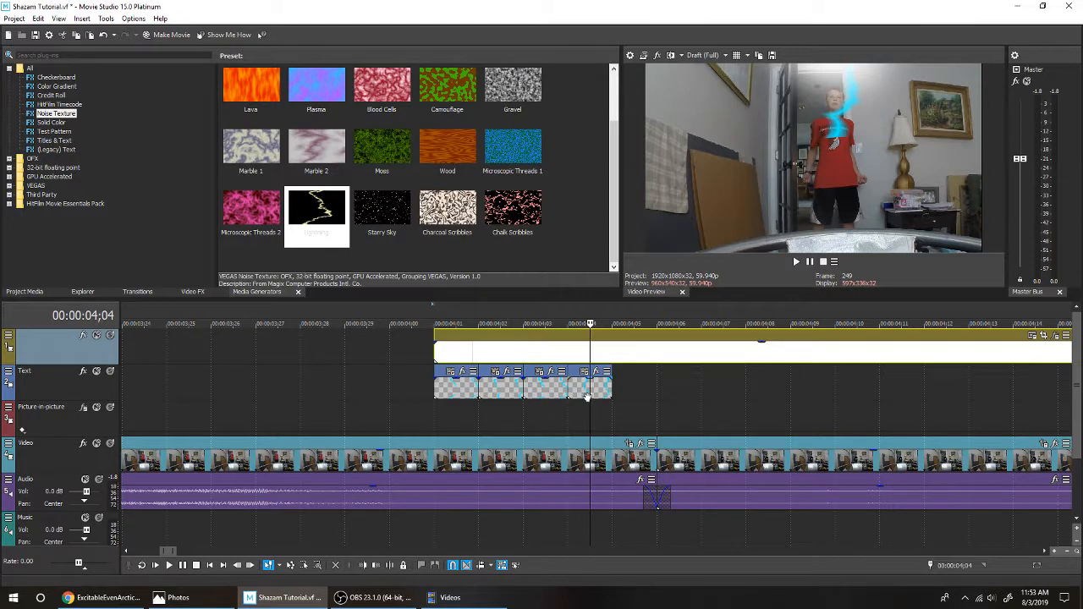
left_click_drag(605, 388, 650, 387)
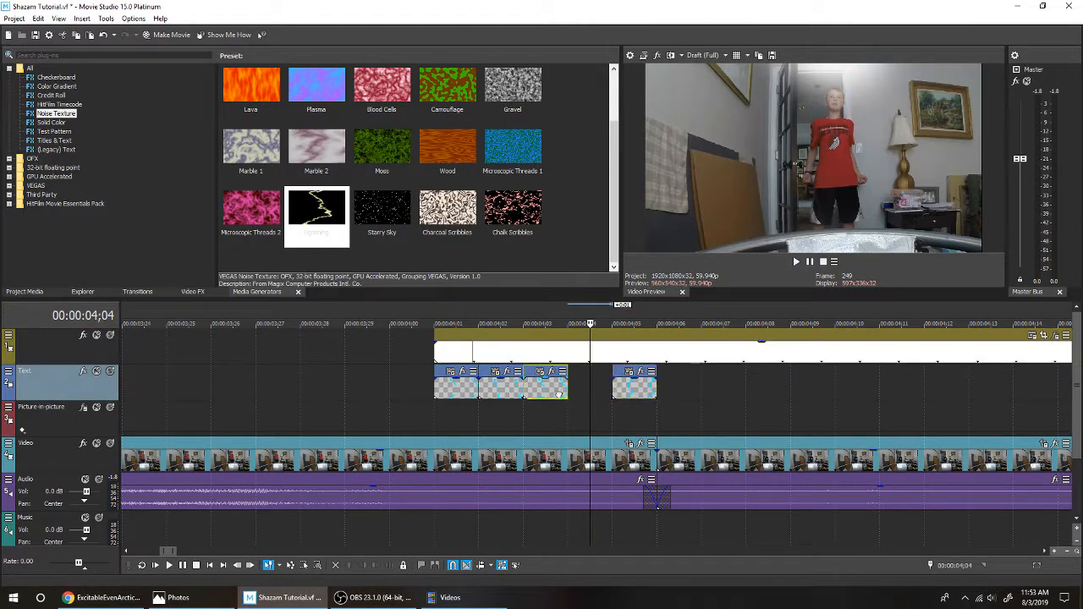
left_click_drag(546, 391, 590, 393)
mouse_move(499, 393)
left_mouse_down()
mouse_move(544, 393)
mouse_move(502, 396)
mouse_move(519, 396)
left_mouse_up()
left_click_drag(647, 395, 724, 397)
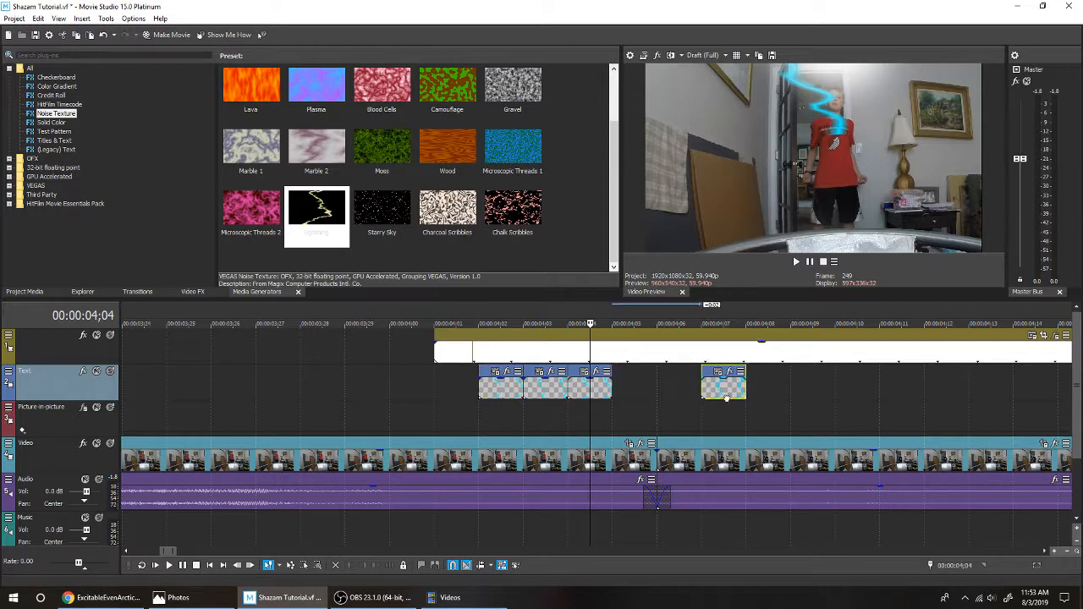
left_click_drag(586, 391, 676, 391)
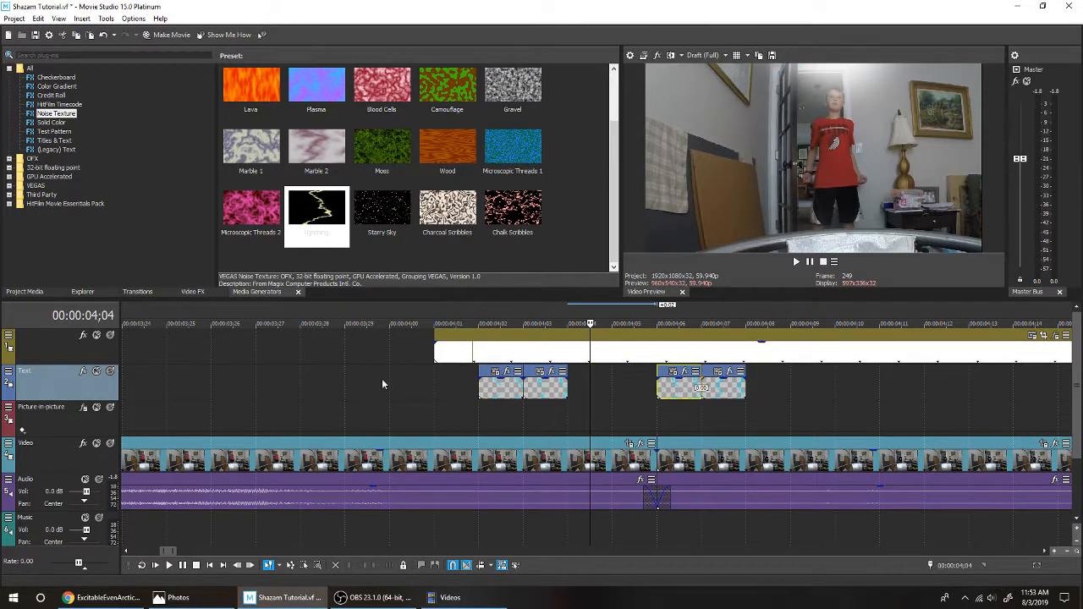
Step: Play back the transformation from 00:00:03;15 to review the timing of the two lightning pairs
left_click(135, 376)
scroll(135, 377, "down", 3)
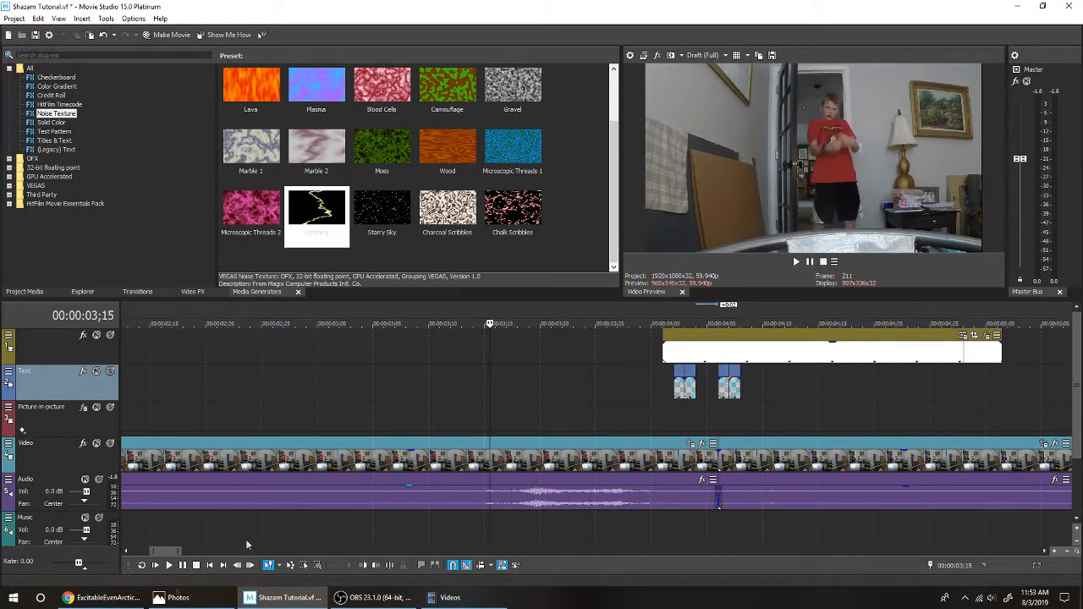
left_click(183, 566)
left_click(182, 565)
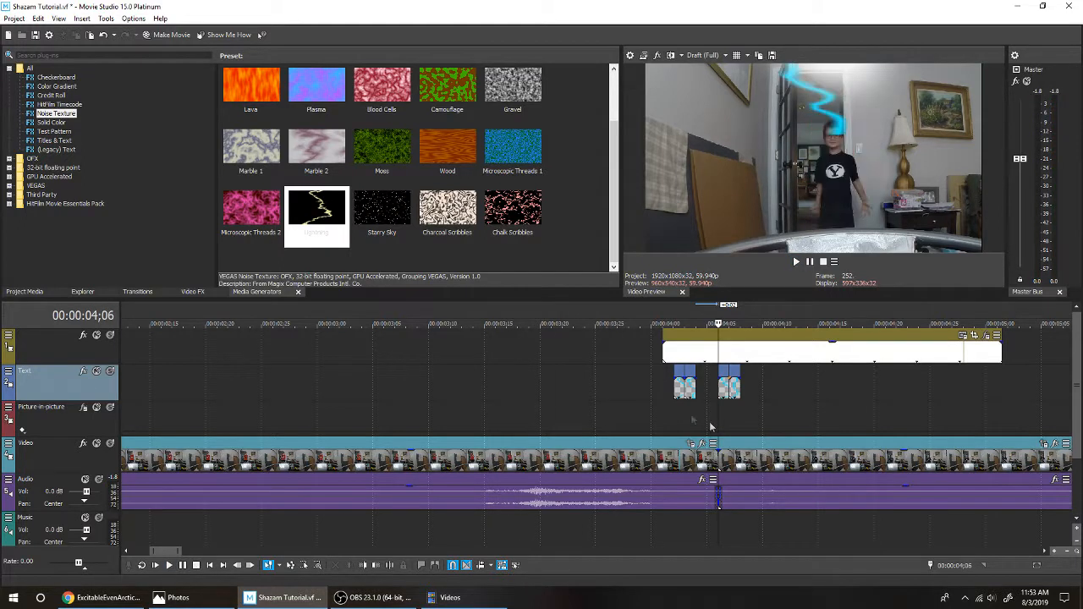
Step: Close the gap between the two lightning pairs so all four events run back to back across the cut at 00:00:04;06
left_click(663, 380)
left_click_drag(690, 387, 696, 390)
left_click_drag(680, 392, 584, 387)
scroll(749, 445, "up", 5)
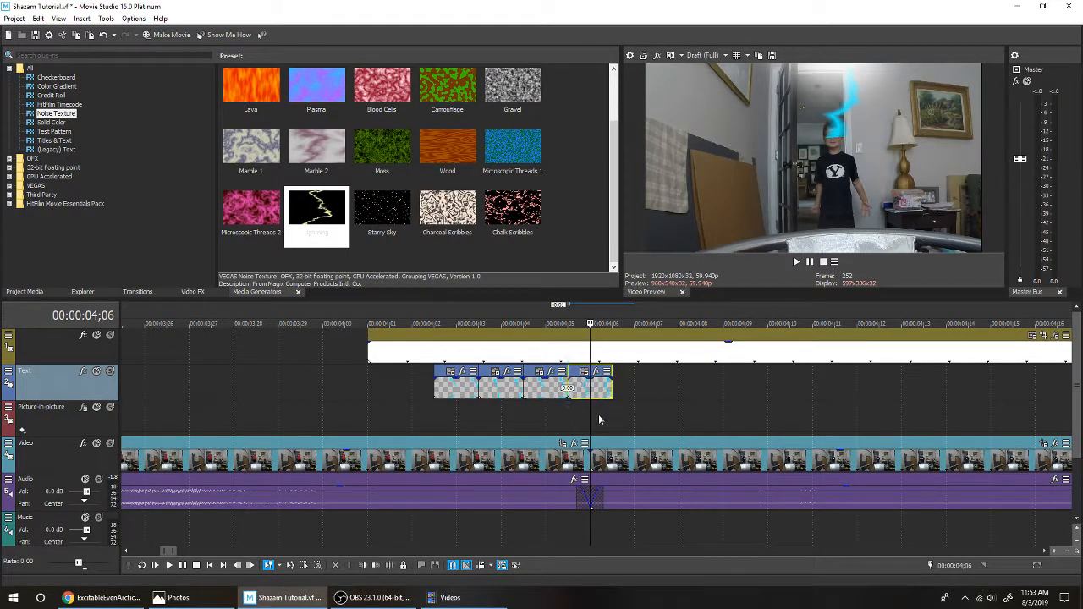
Step: Trim the white light event to end with the second lightning event and give it short fades in and out
scroll(612, 355, "down", 5)
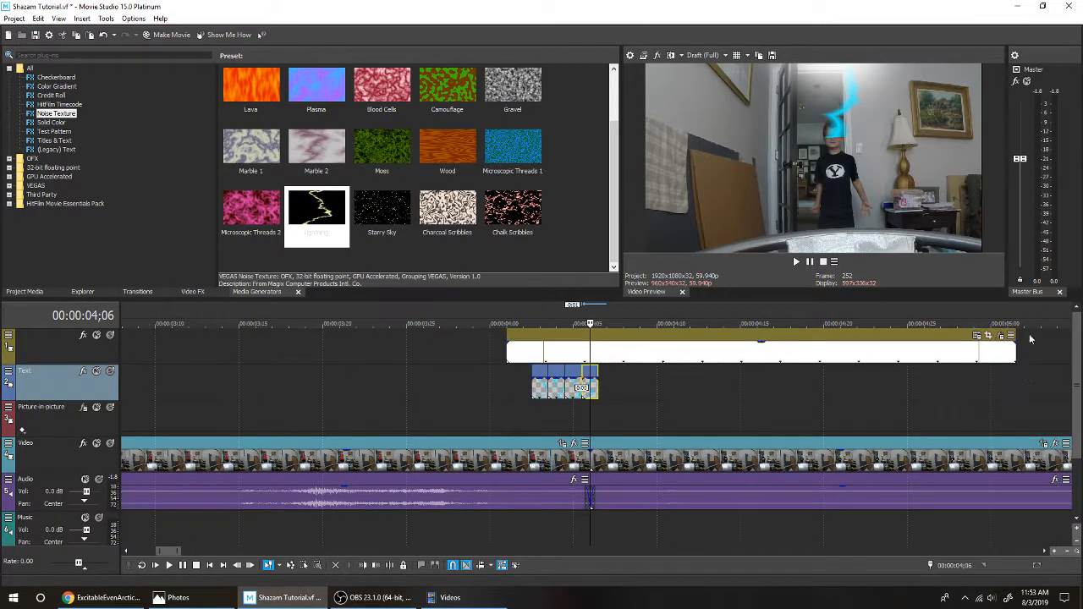
left_click_drag(1015, 351, 582, 351)
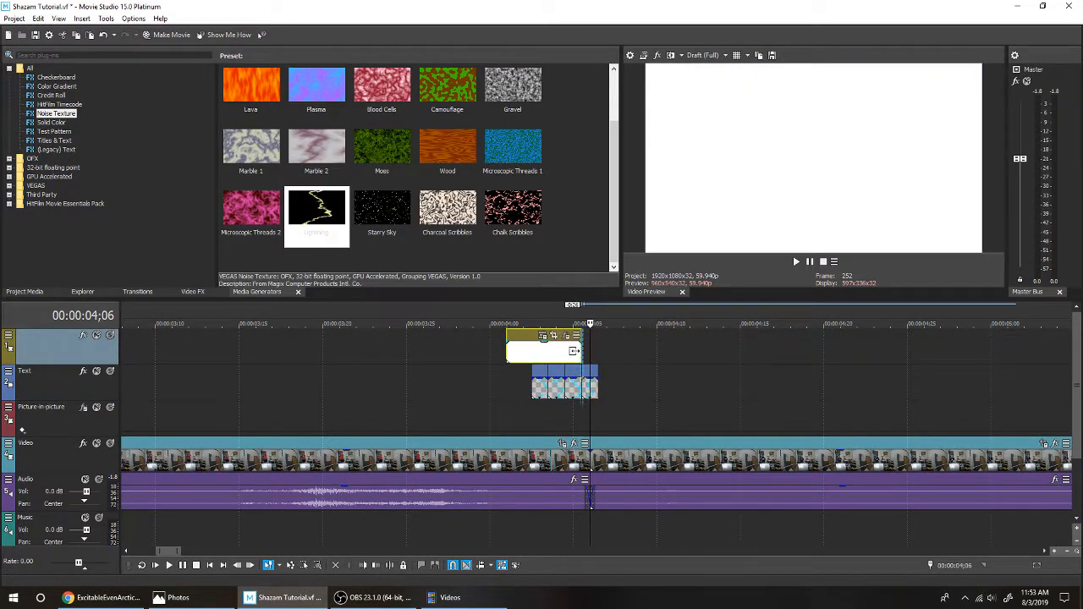
scroll(620, 361, "up", 5)
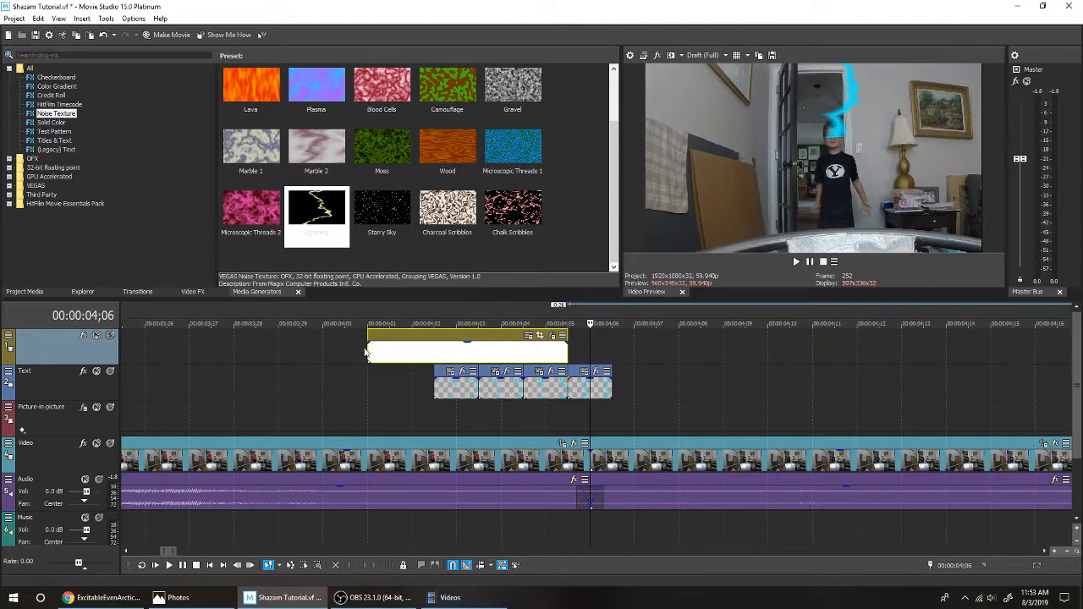
left_click_drag(364, 342, 406, 349)
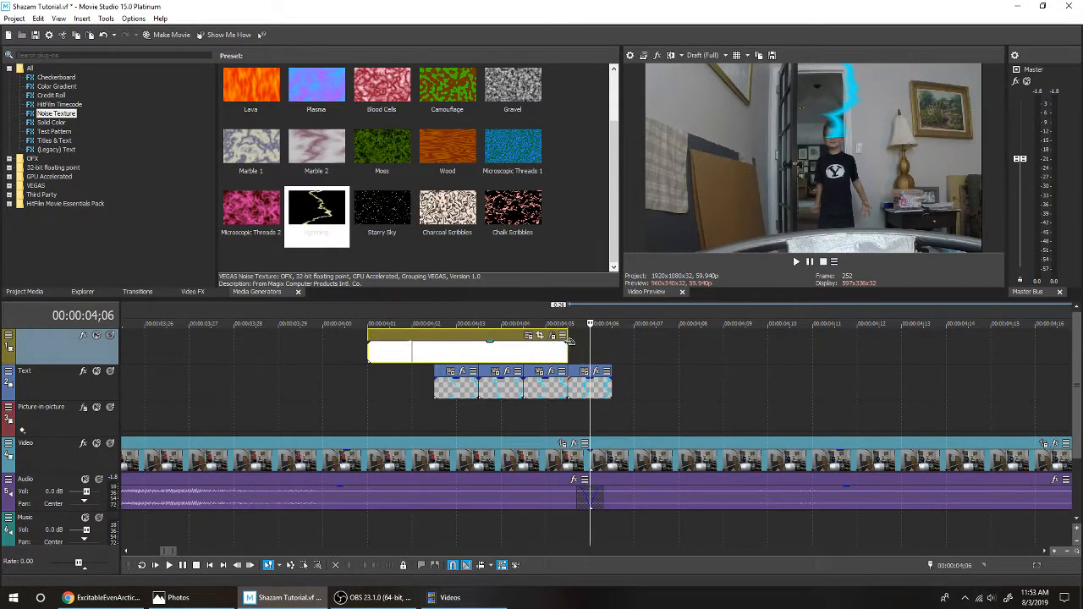
left_click_drag(546, 341, 522, 355)
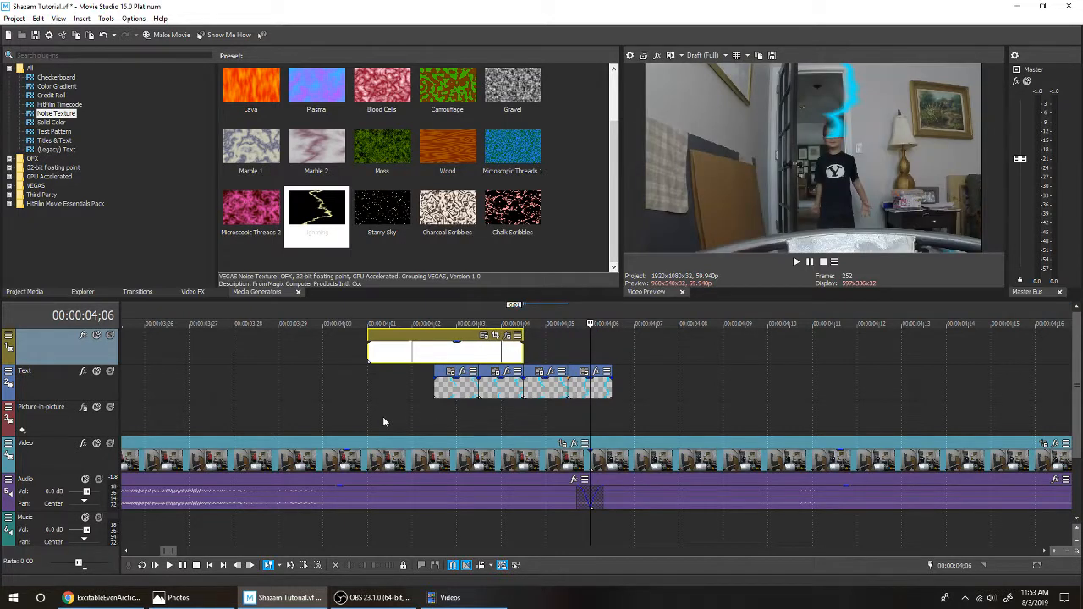
Step: Replay the transformation several times and check individual moments between 00:00:04;00 and 00:00:04;05
left_click(382, 419)
left_click(169, 564)
scroll(353, 417, "down", 3)
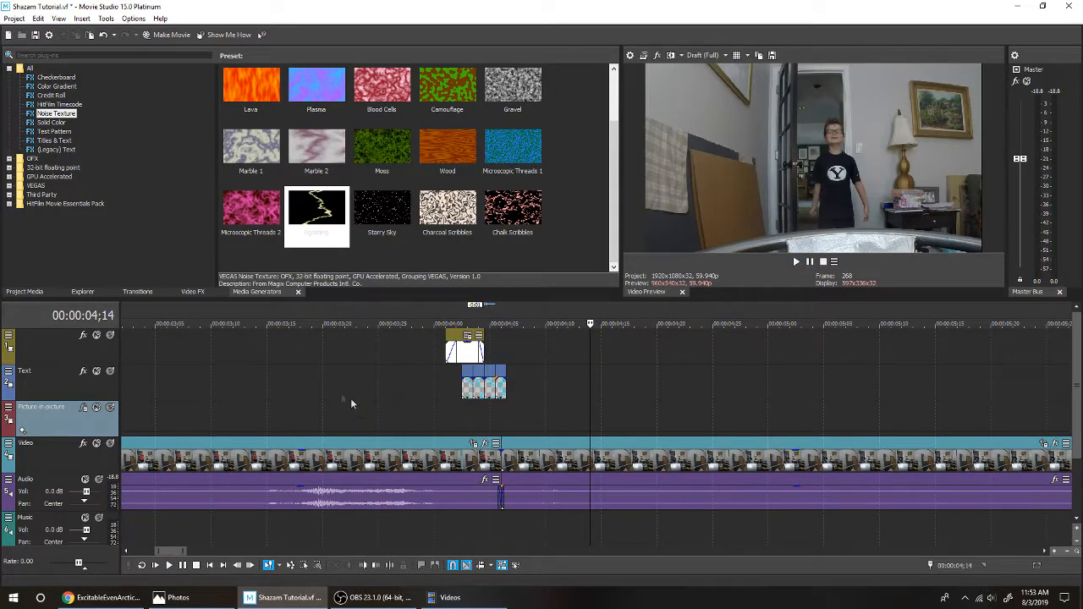
left_click(306, 393)
left_click(169, 565)
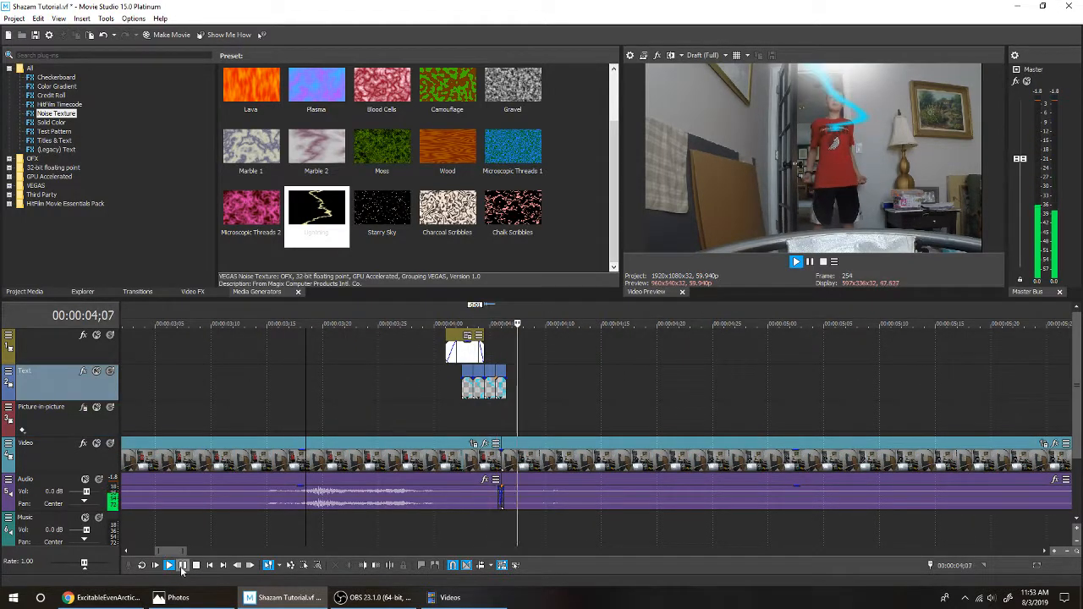
left_click(182, 565)
left_click(439, 392)
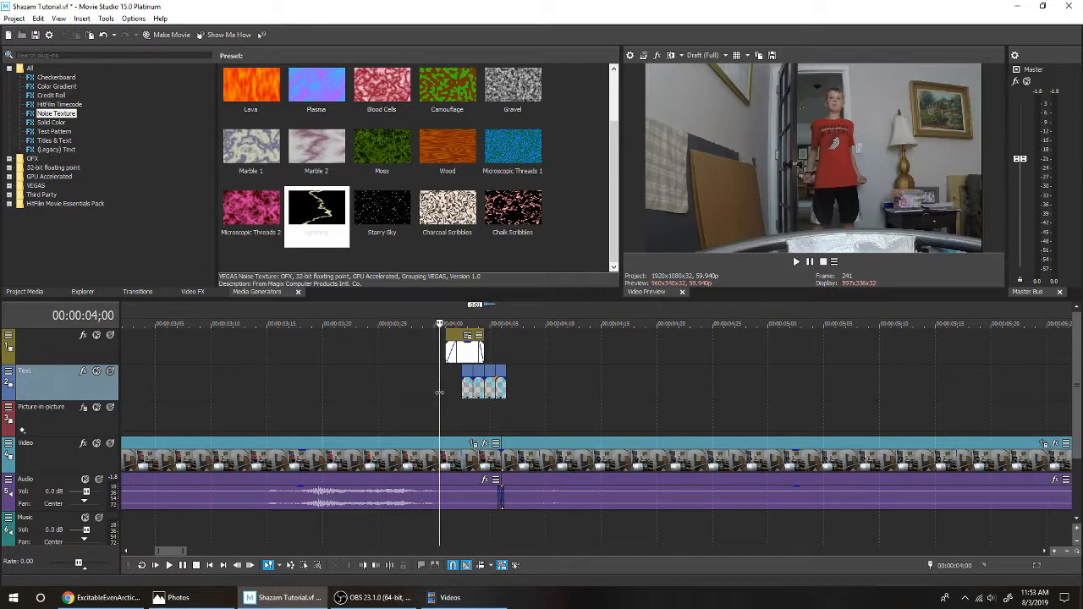
key("space")
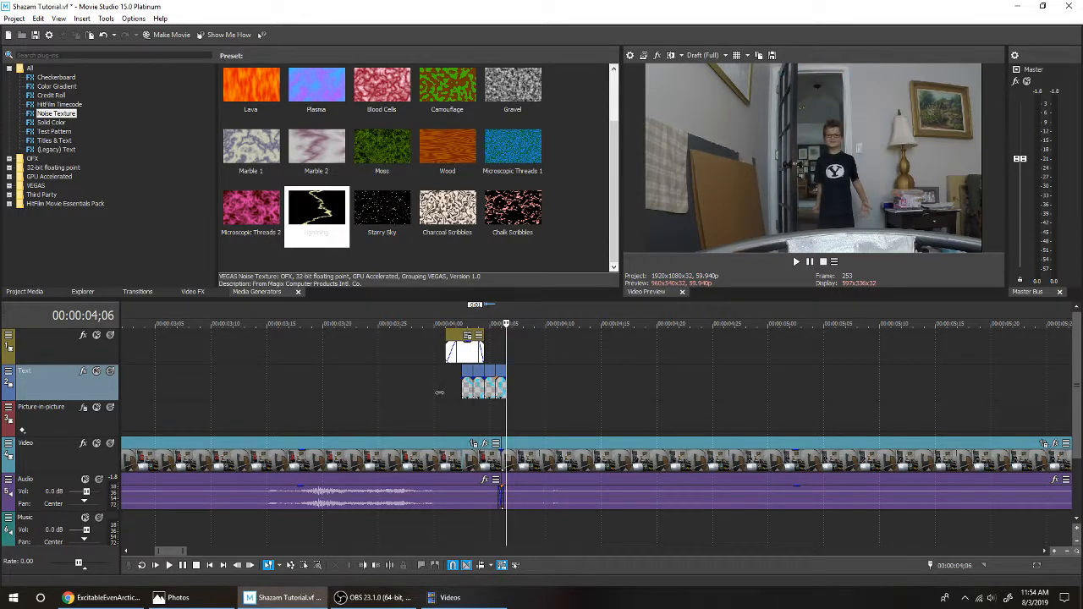
left_click(436, 391)
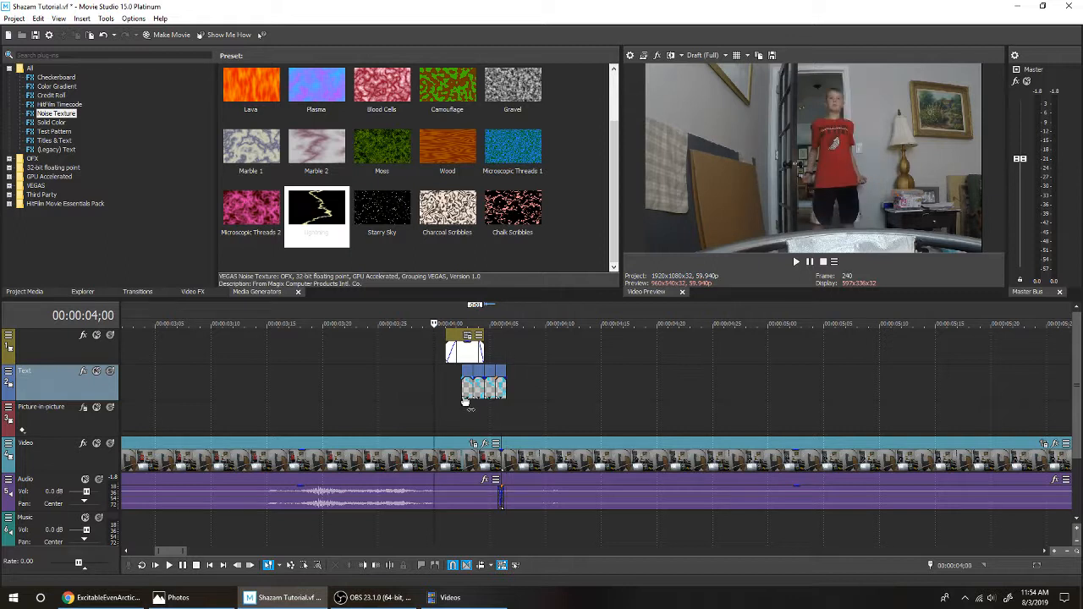
left_click(464, 401)
left_click_drag(477, 400, 479, 396)
left_click(495, 411)
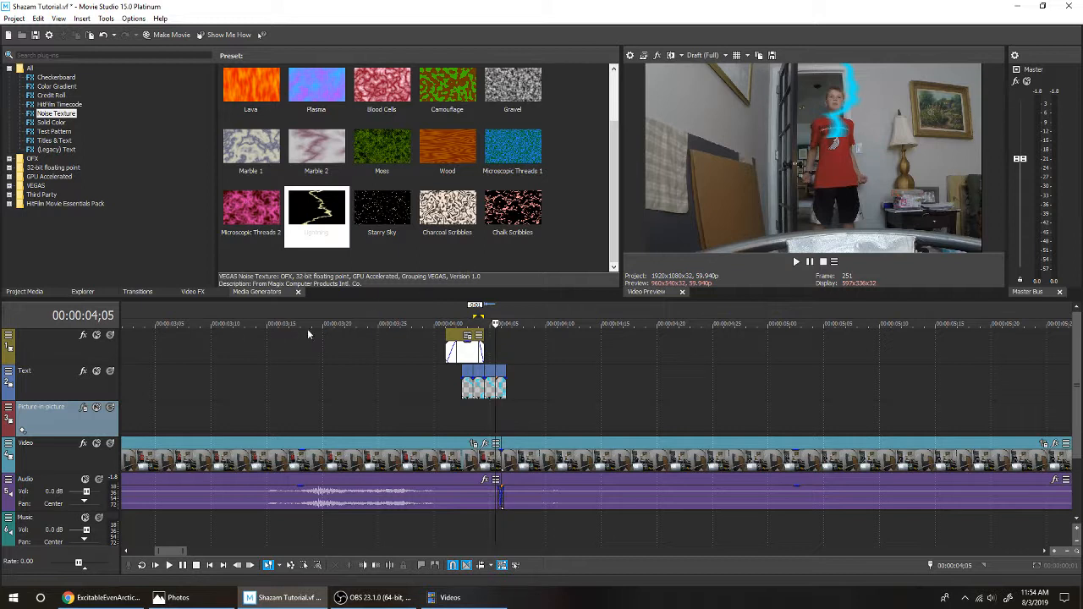
Step: Copy the white light event and paste it at 00:00:04;08 as a new copy of the source media
left_click(466, 353)
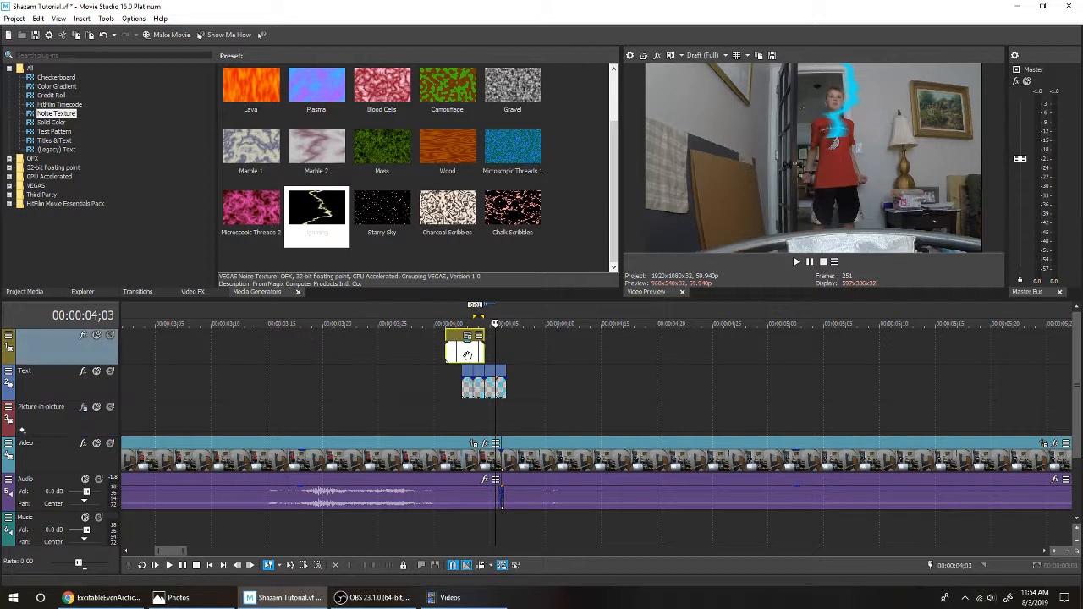
left_click(523, 359)
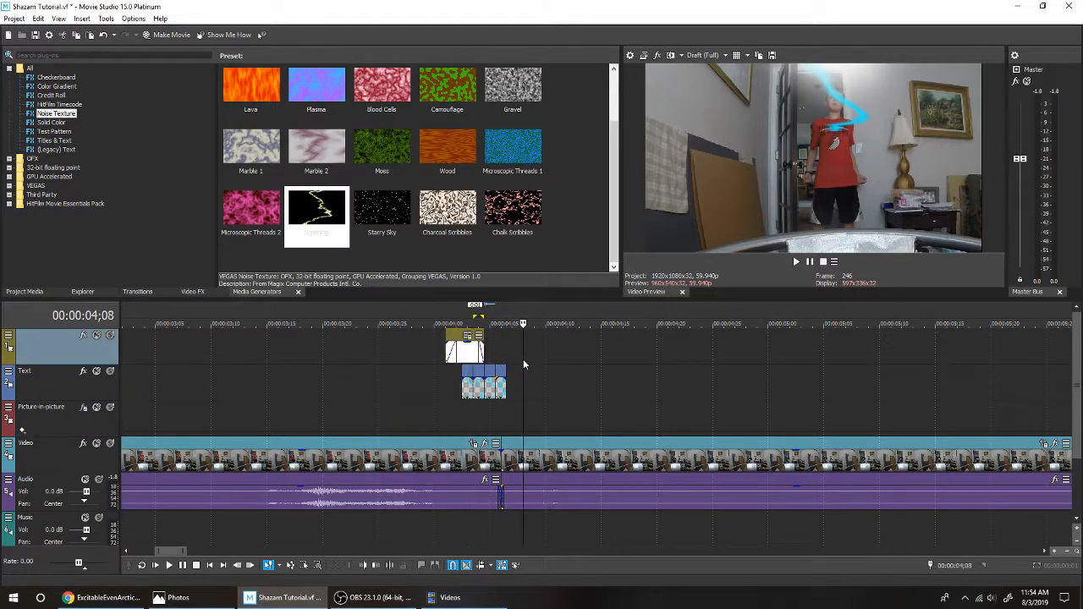
key("ctrl+v")
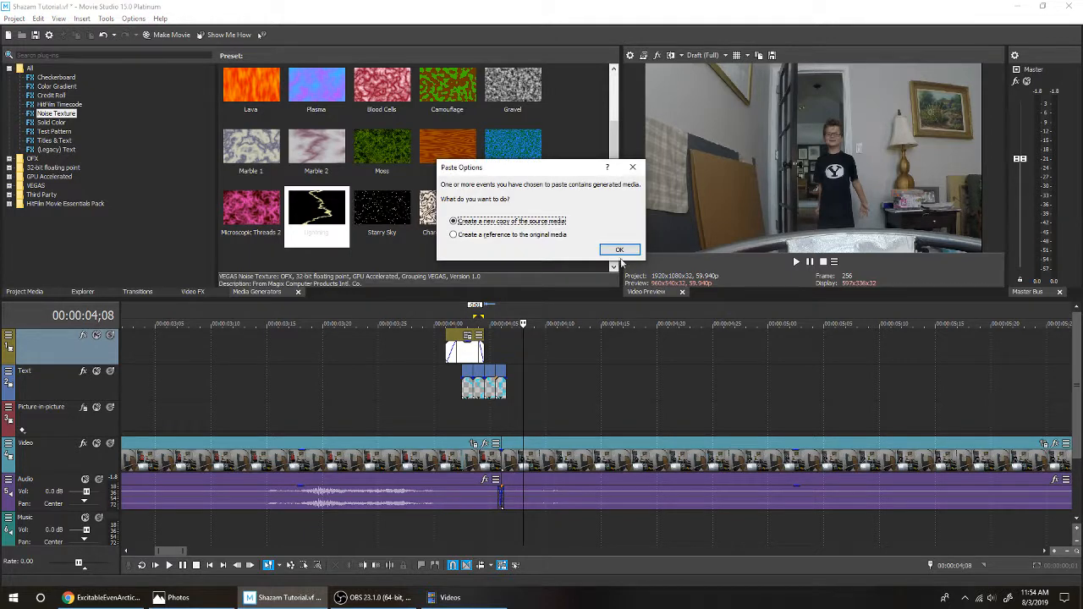
key("Return")
Step: Examine the pasted white event's Cookie Cutter and Solid Color settings and its look at 00:00:04;08
scroll(562, 336, "up", 5)
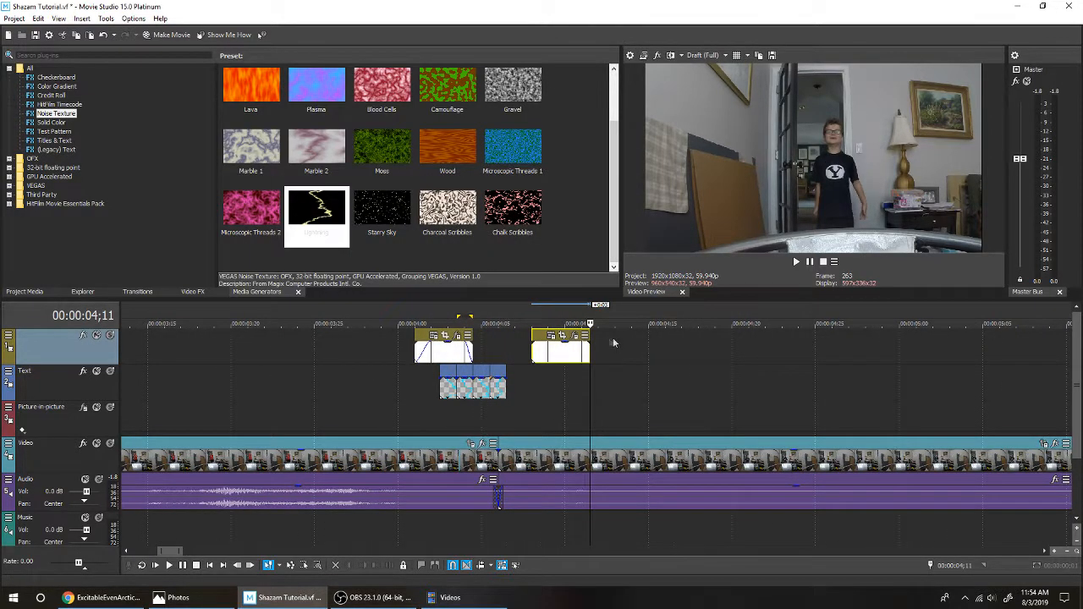
left_click(588, 336)
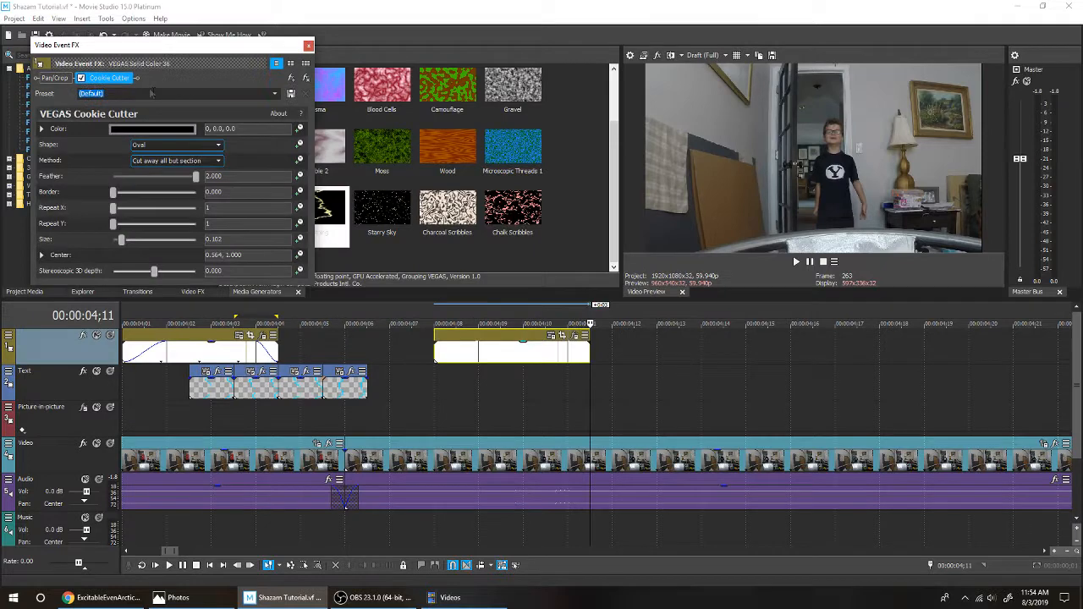
left_click(307, 45)
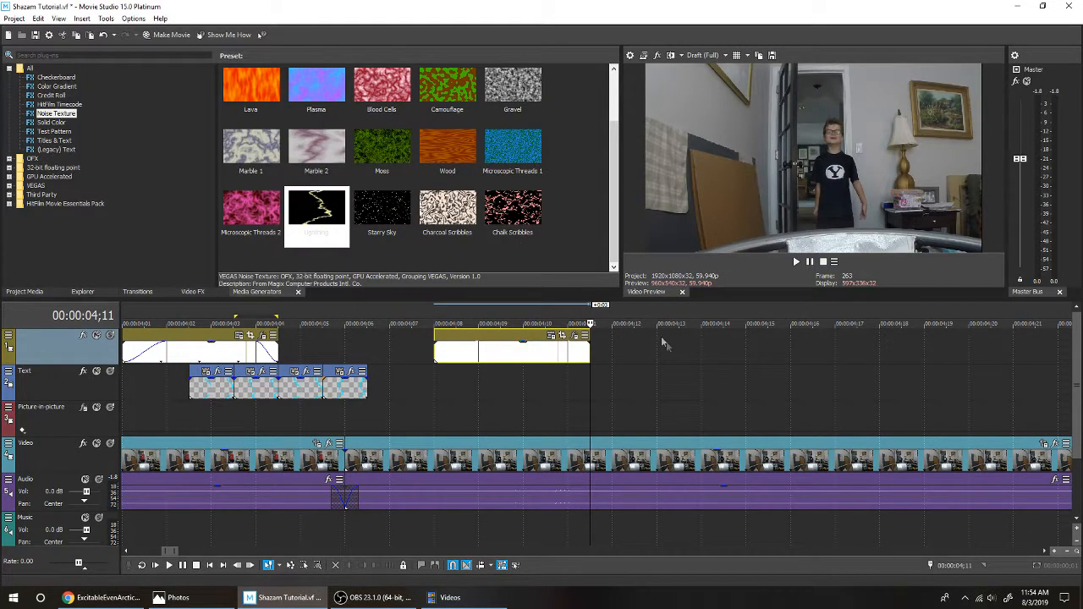
left_click(551, 336)
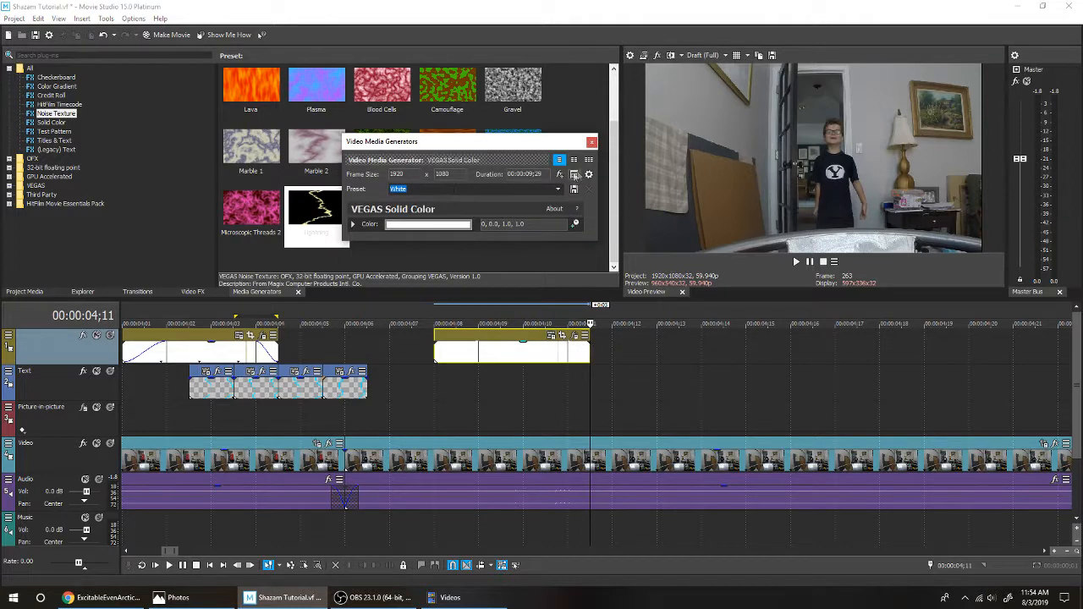
left_click(591, 141)
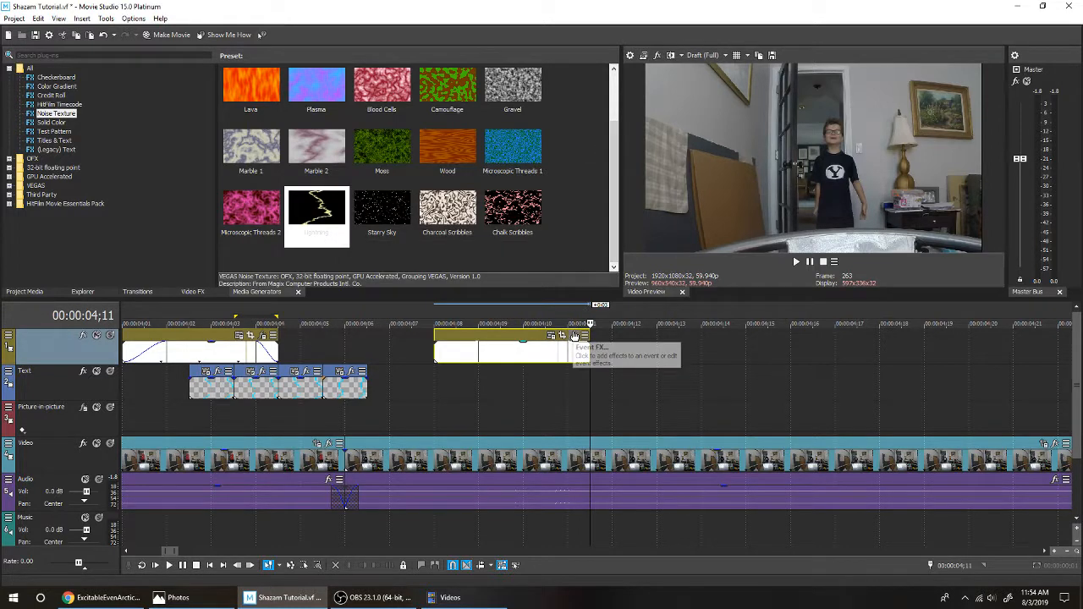
left_click(575, 336)
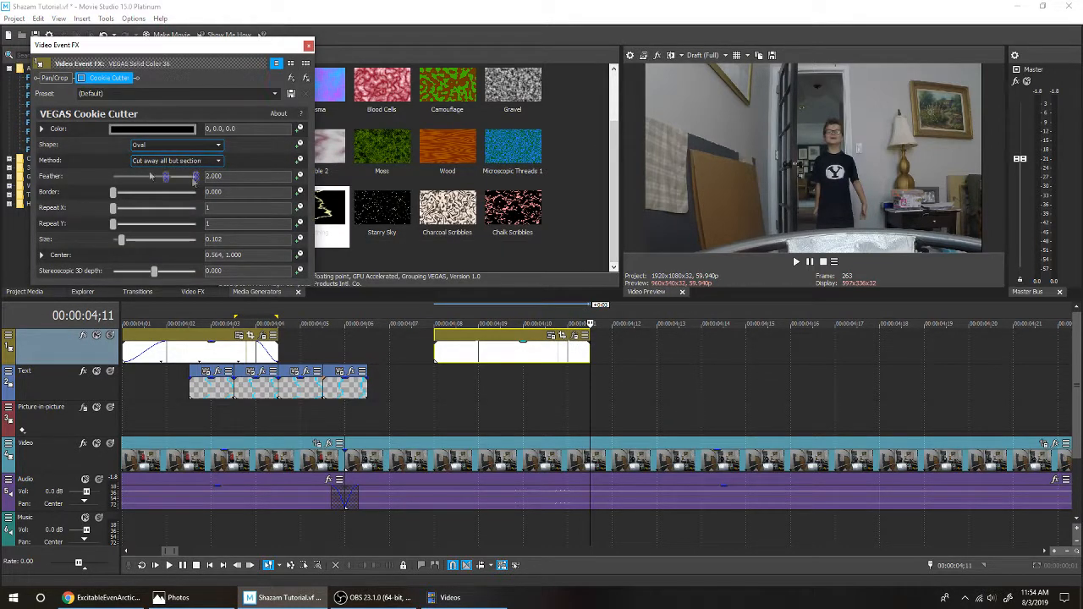
left_click(309, 46)
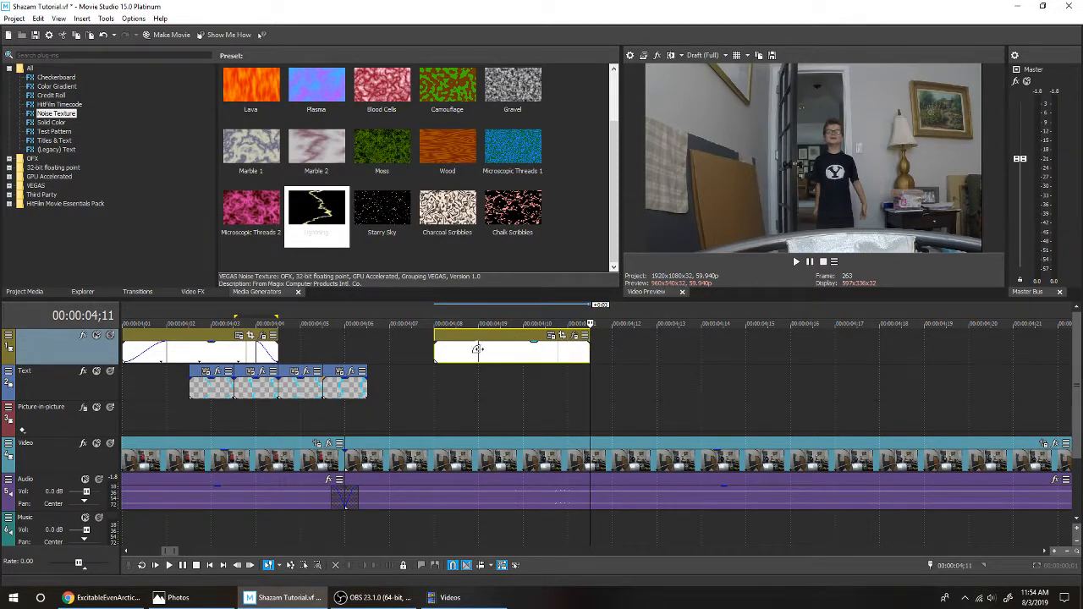
left_click(442, 373)
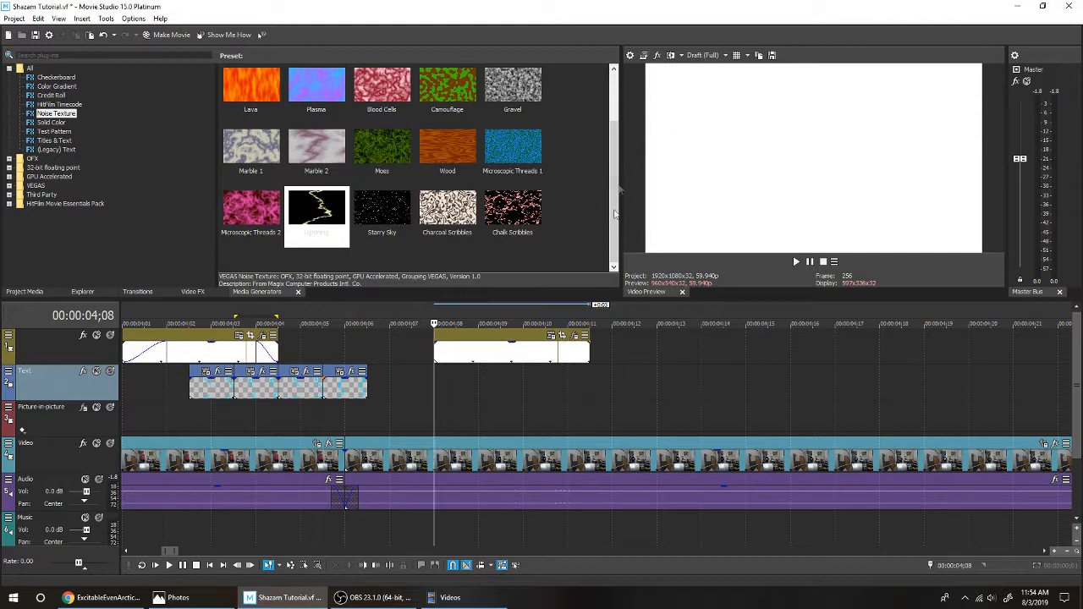
Step: Move the pasted white event to start at the cut at 00:00:04;06 and trim the fourth lightning event to end there
left_click_drag(506, 354, 409, 335)
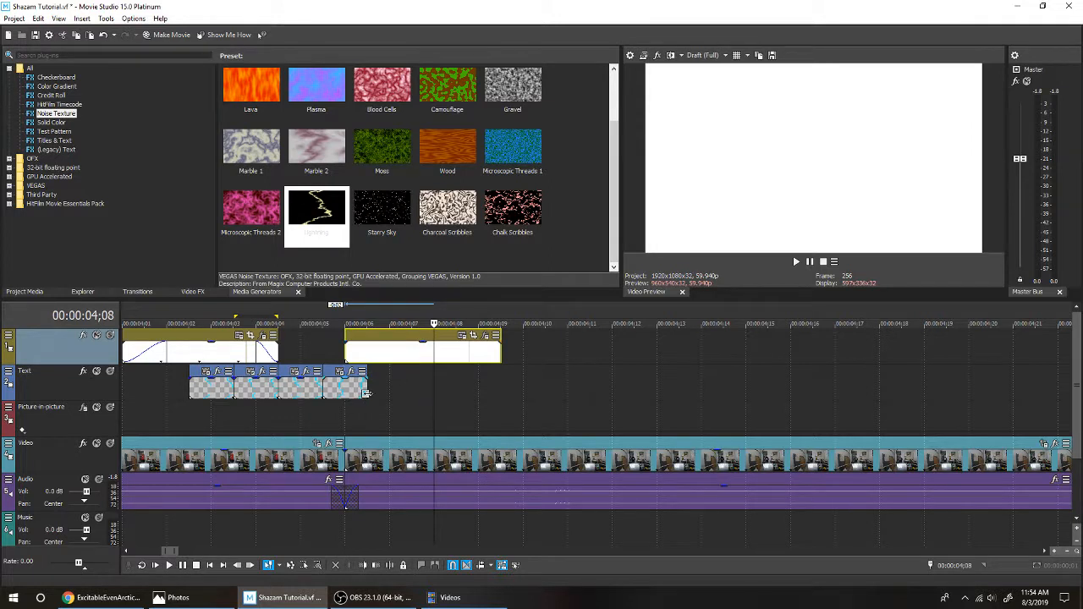
left_click_drag(366, 392, 345, 393)
left_click_drag(385, 359, 369, 360)
left_click(385, 375)
Step: Shift the second white event to start with the fourth lightning event and shorten it to end just past the cut, with short fades
scroll(415, 374, "up", 1)
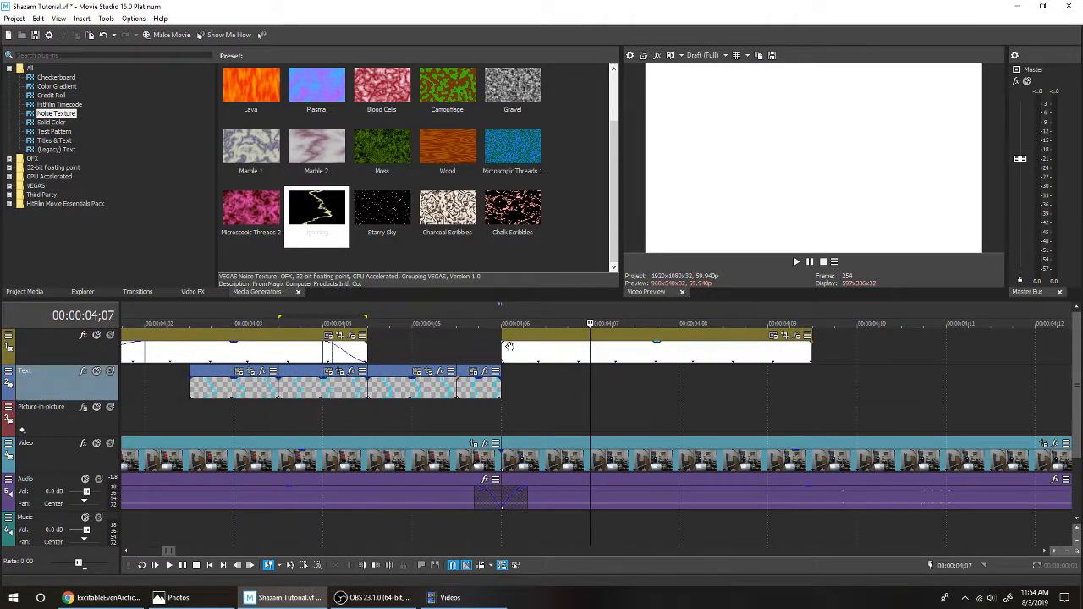
left_click(501, 343)
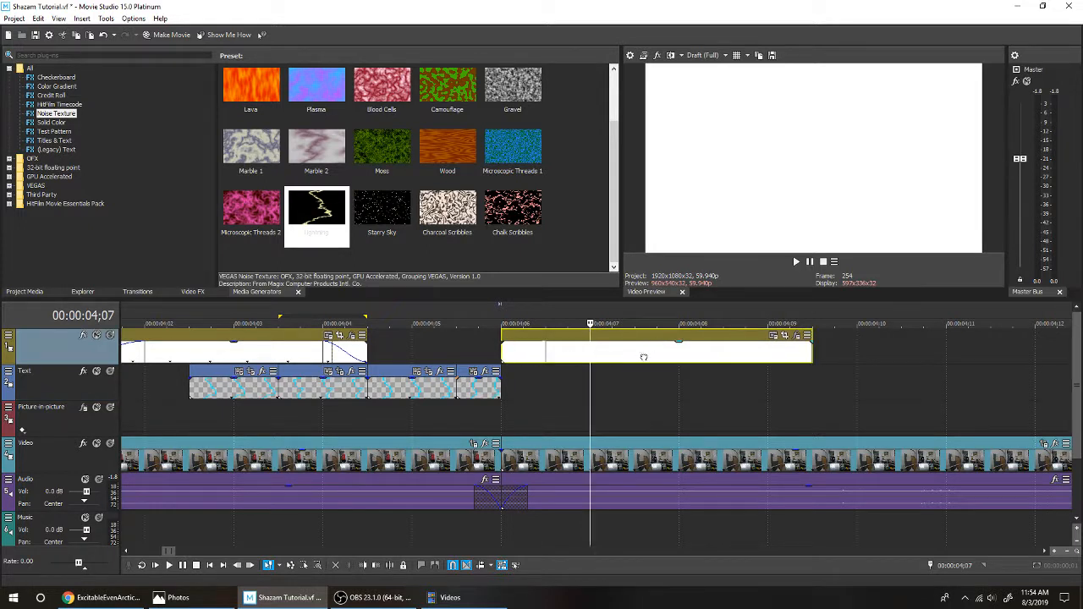
left_click_drag(645, 357, 607, 357)
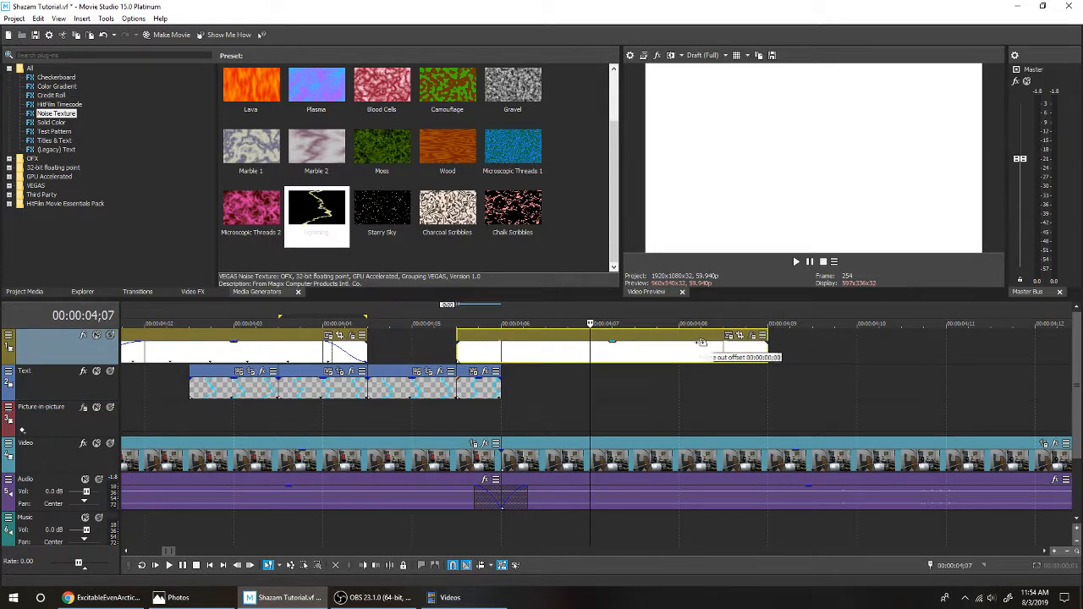
left_click_drag(768, 358, 545, 353)
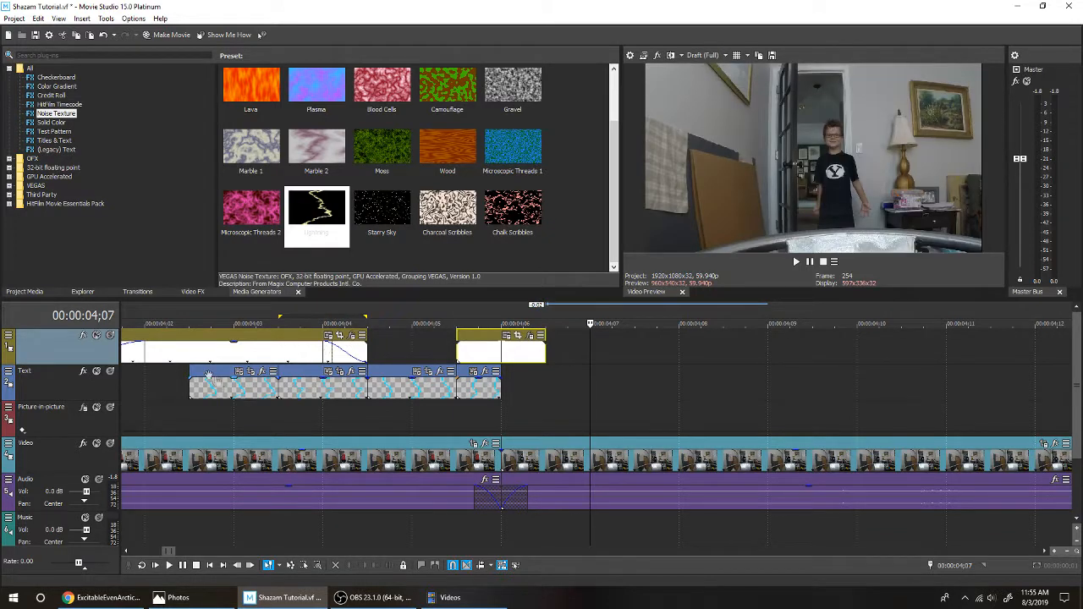
Step: Play back the transformation with both white flashes in place
scroll(208, 374, "down", 5)
left_click(279, 376)
key("space")
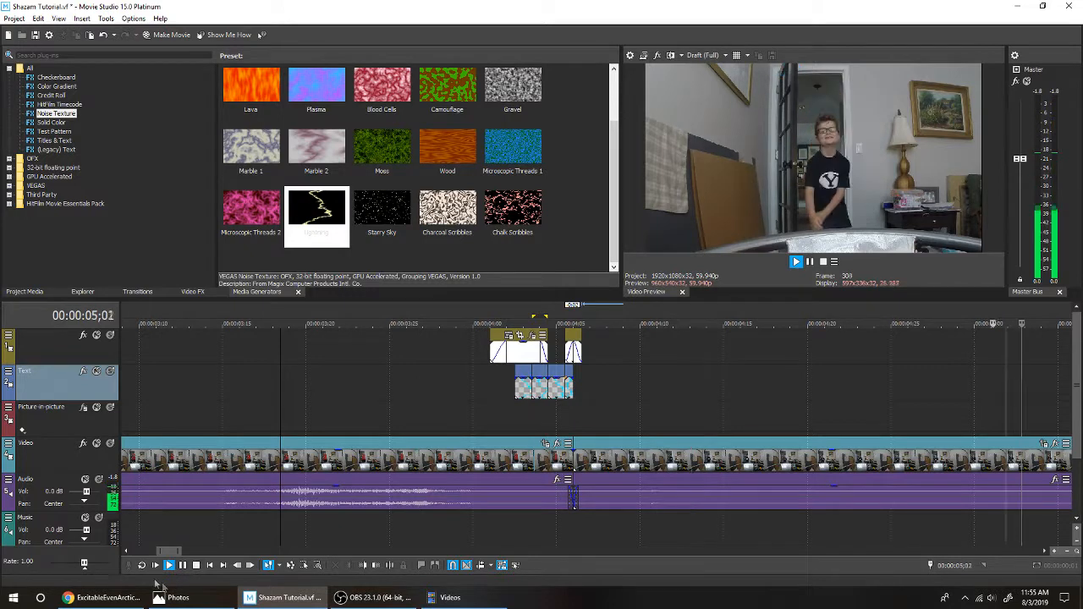
left_click(195, 565)
Step: Examine the flashes and lightning frame by frame up to 00:00:04;07
left_click(472, 402)
key("Right")
key("Right")
key("Right")
key("Right")
key("Right")
key("Right")
key("Right")
key("Right")
key("Right")
key("Right")
key("Right")
key("Right")
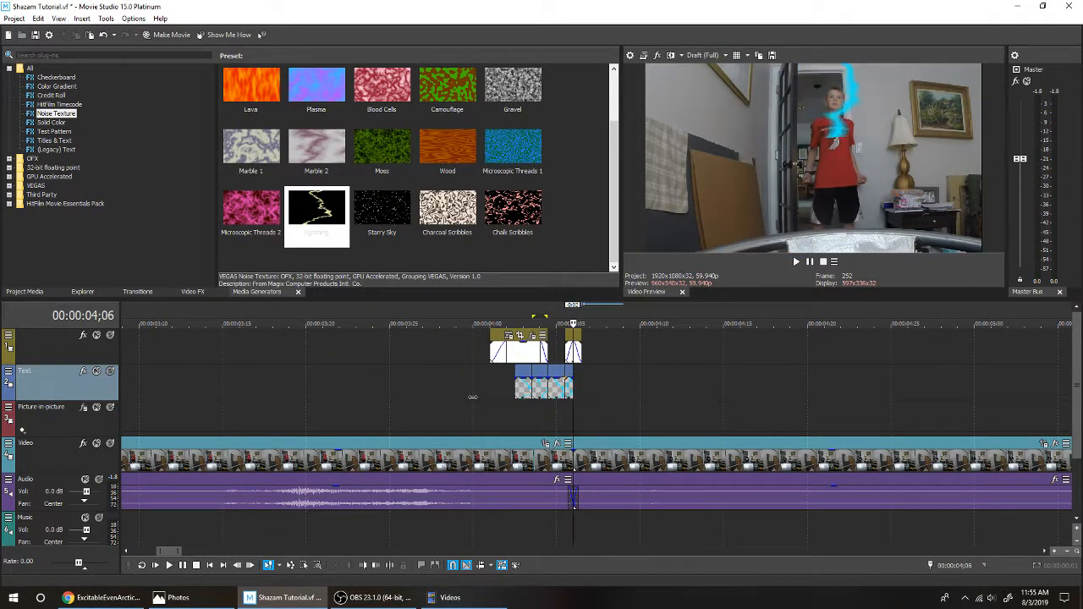
key("Right")
key("Right")
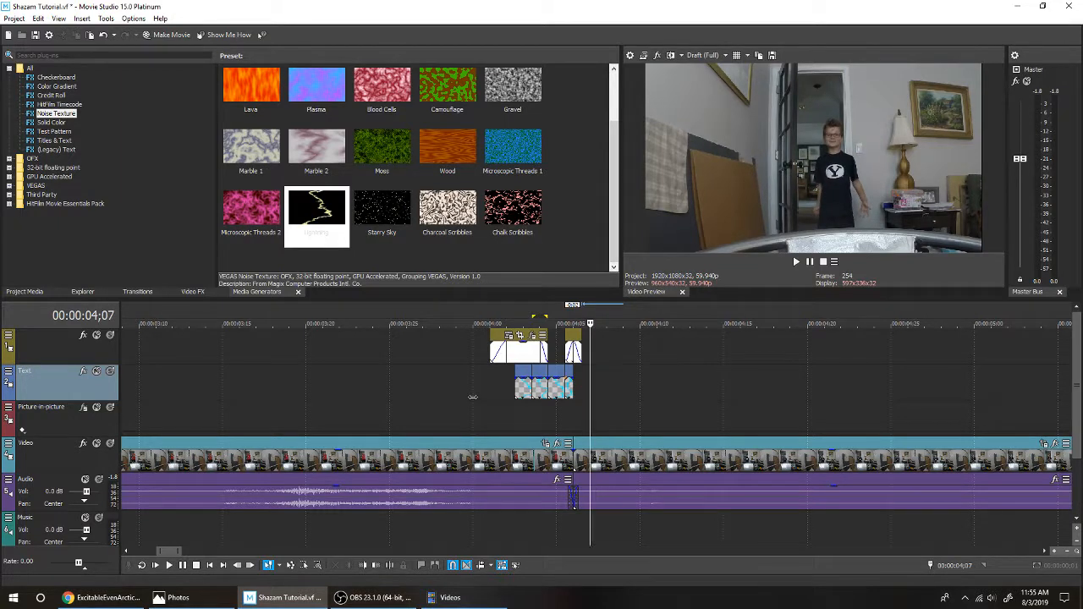
Step: Lengthen the second white event to about two timecode frames, starting with the fourth lightning event and ending past 00:00:04;07
scroll(473, 397, "up", 4)
left_click_drag(499, 356, 589, 366)
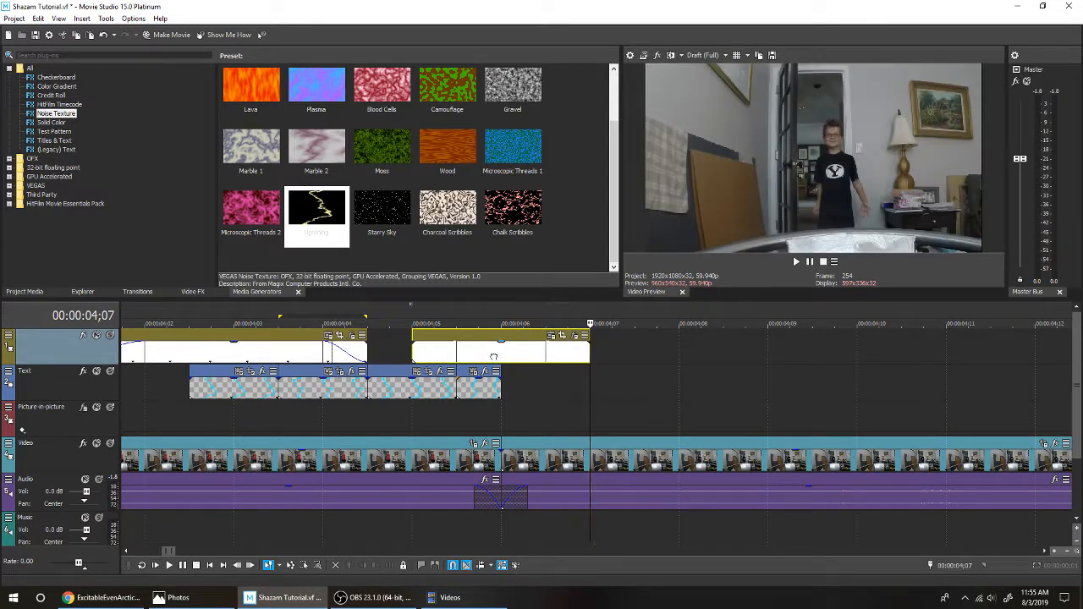
scroll(421, 388, "down", 4)
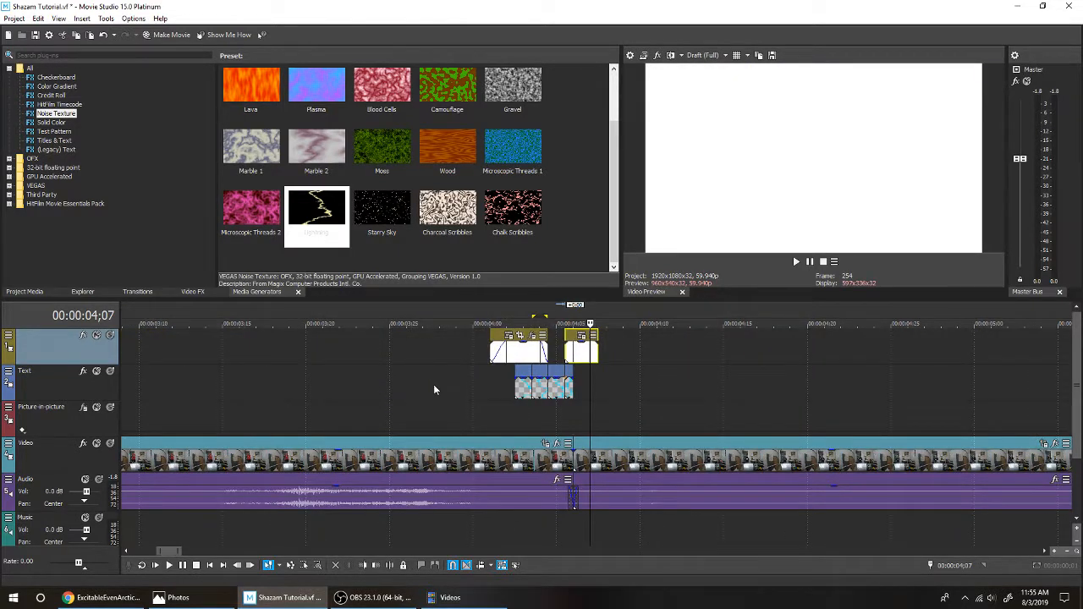
Step: Play back the transformation with the lengthened second white flash
left_click(433, 389)
left_click(169, 566)
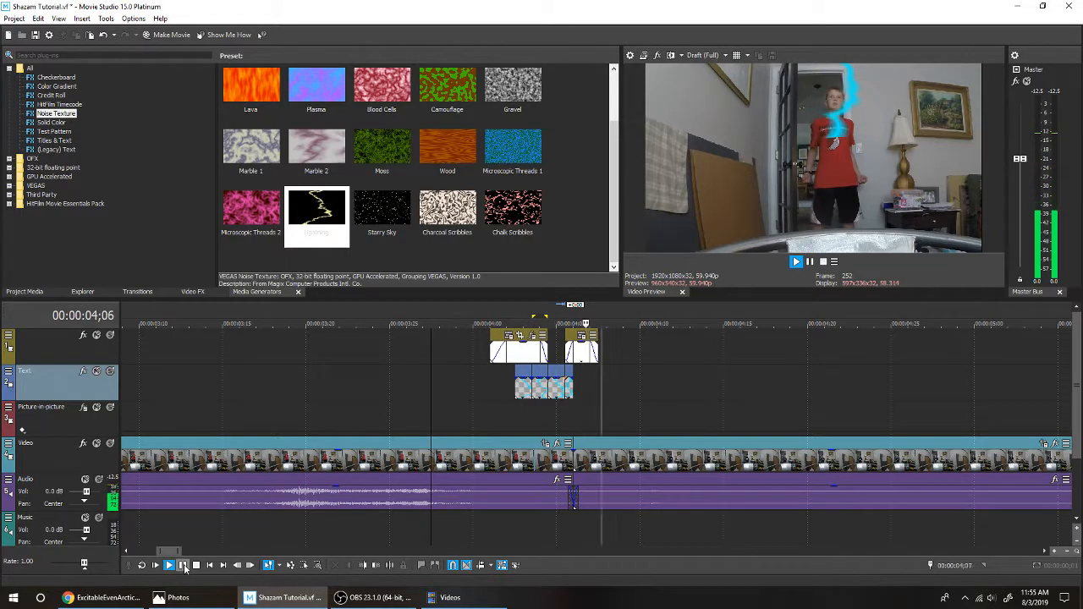
left_click(482, 375)
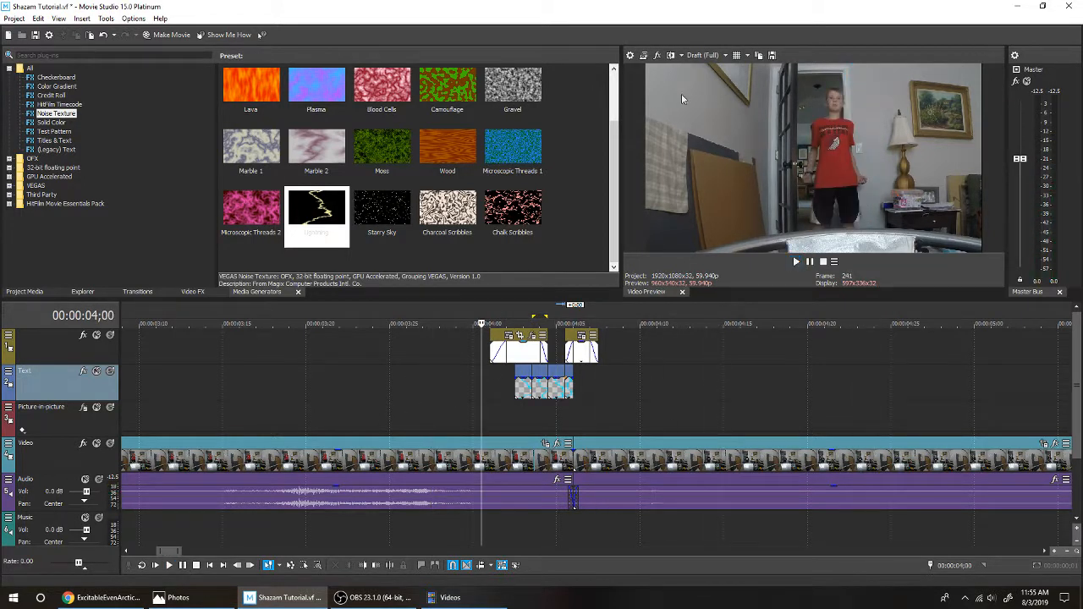
Step: Set the preview quality to Draft (Quarter) and replay the lightning and flashes
left_click(702, 55)
mouse_move(711, 66)
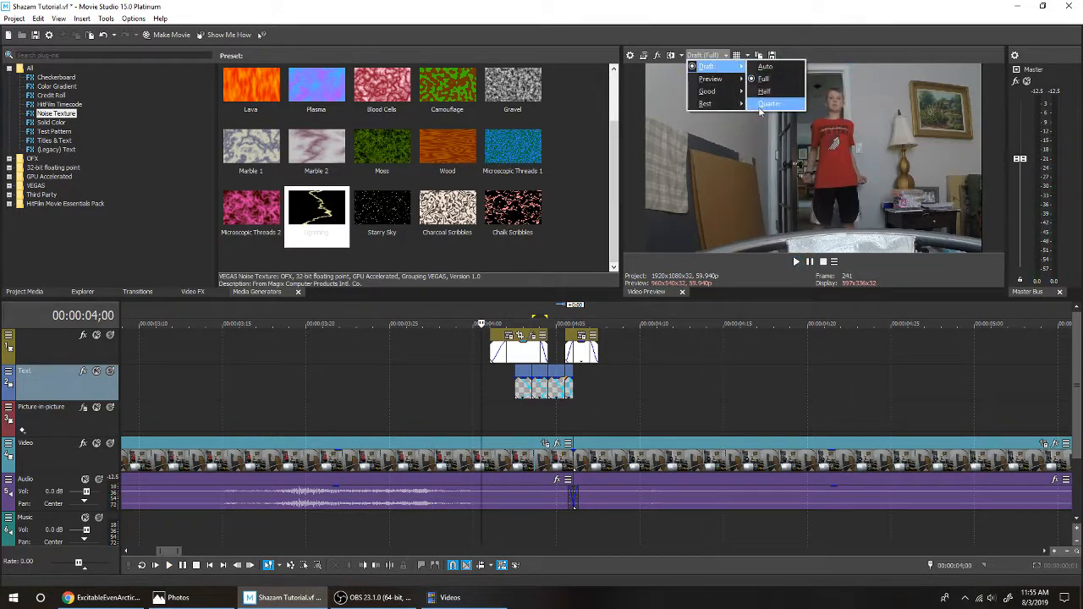
left_click(760, 105)
left_click(446, 385)
left_click(168, 564)
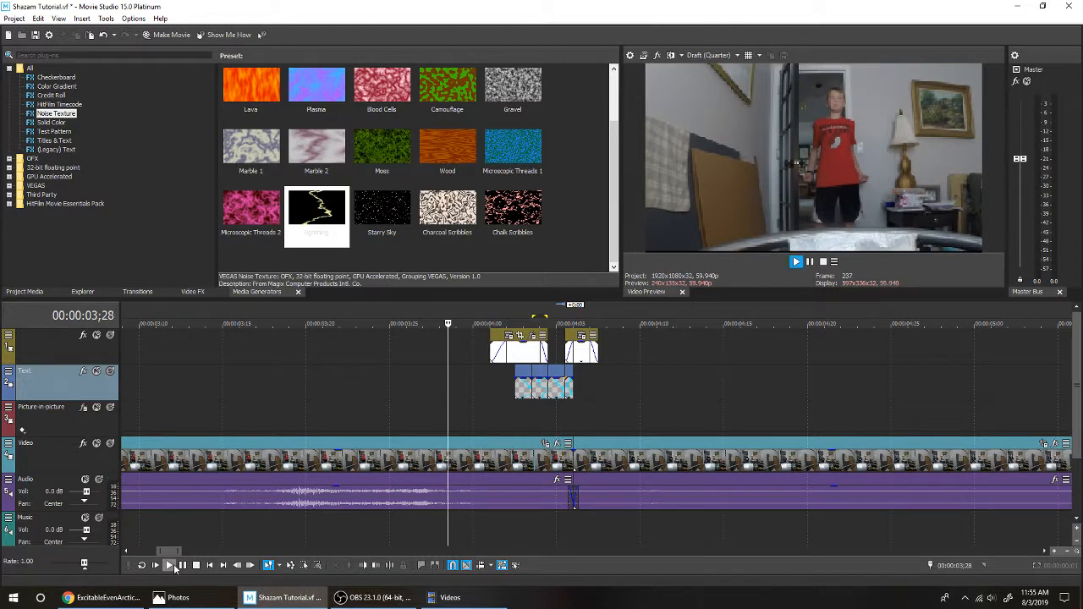
left_click(483, 382)
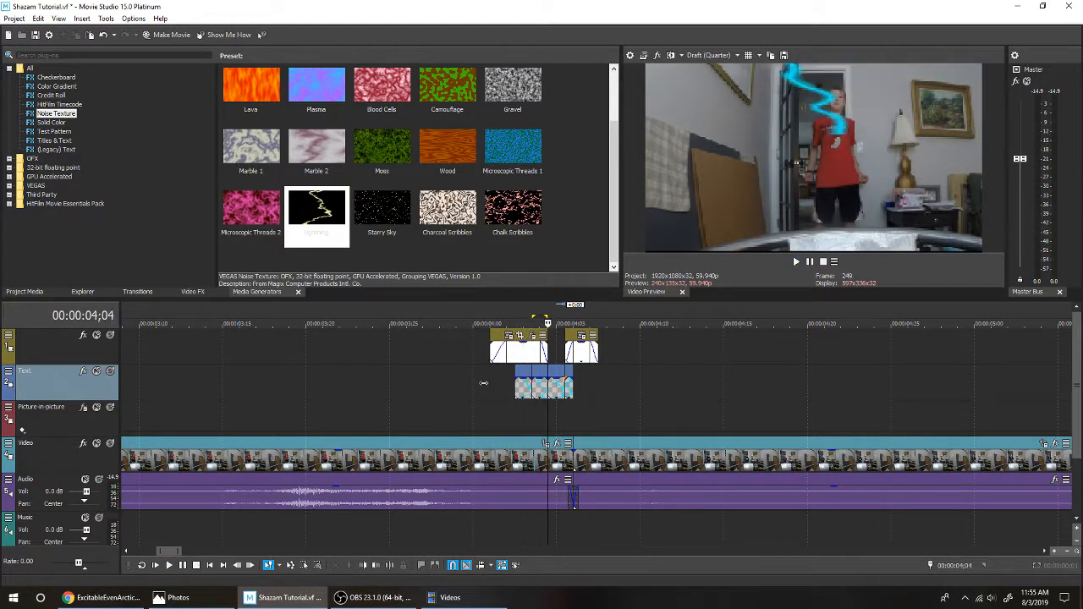
Step: Shift all four lightning events about half a timecode frame earlier, starting at 00:00:04;02 and keeping them back to back
scroll(569, 443, "up", 3)
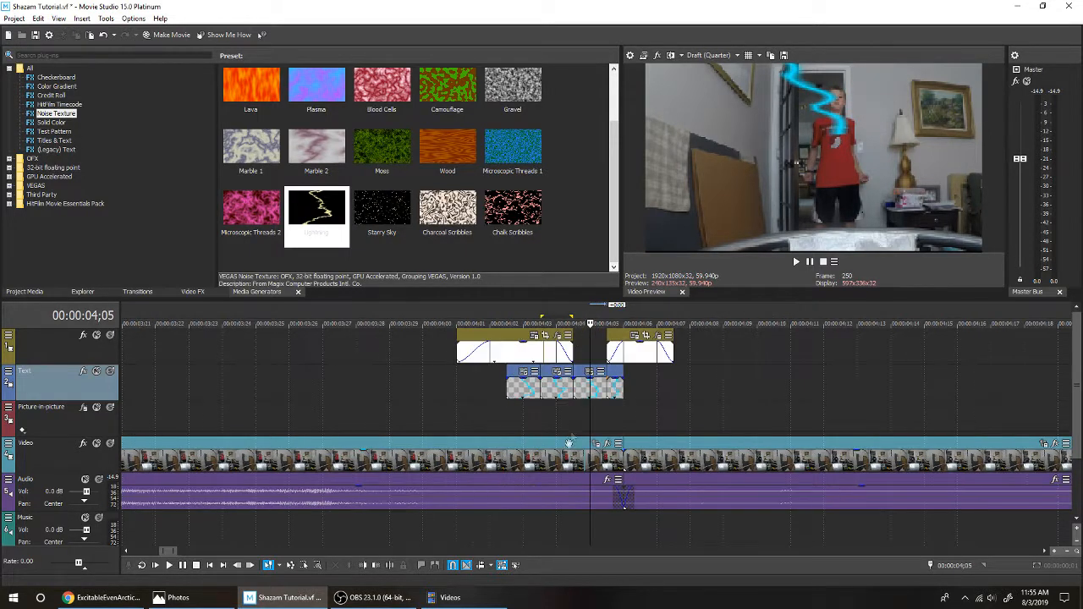
scroll(570, 443, "up", 3)
left_click_drag(383, 391, 338, 390)
left_click_drag(514, 388, 478, 395)
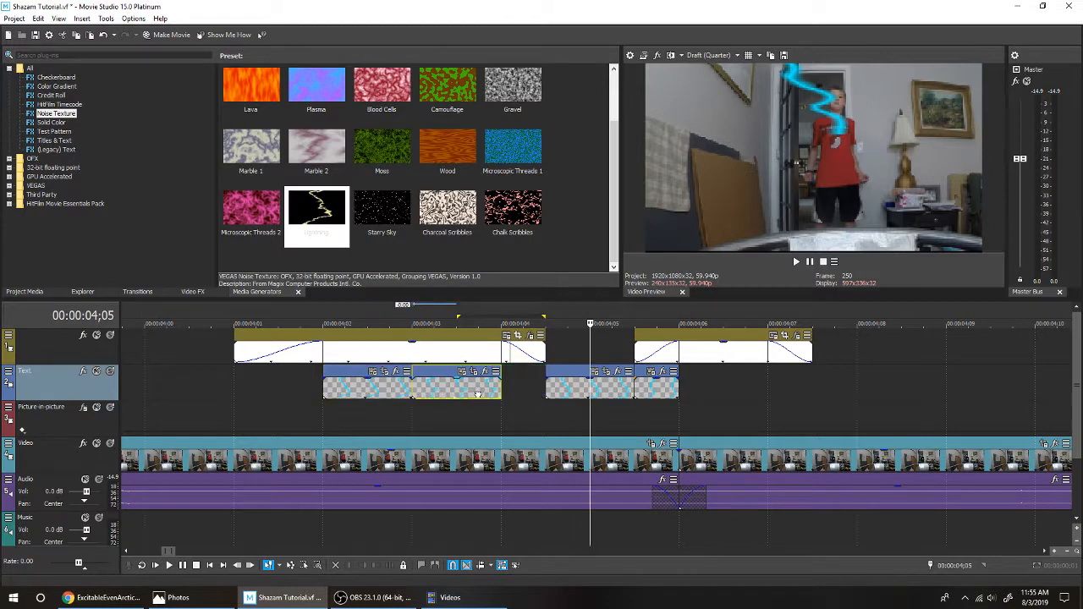
left_click_drag(630, 391, 586, 391)
left_click_drag(671, 386, 627, 384)
Step: Move the second white event to start with the fourth lightning event, and extend that lightning event to the video cut
left_click_drag(722, 355, 678, 356)
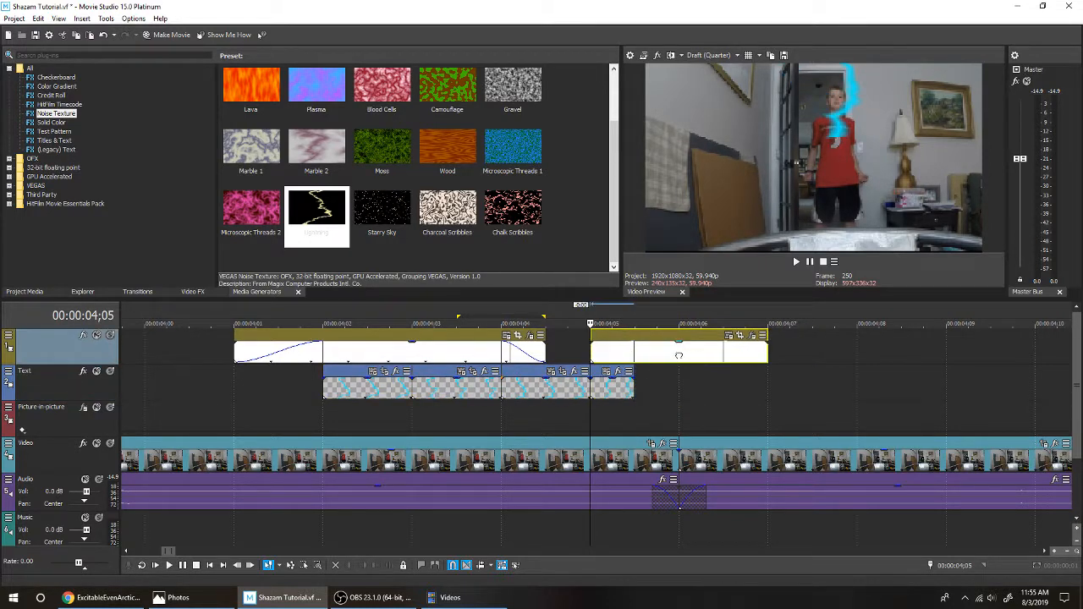
left_click(631, 391)
left_click_drag(658, 393, 679, 390)
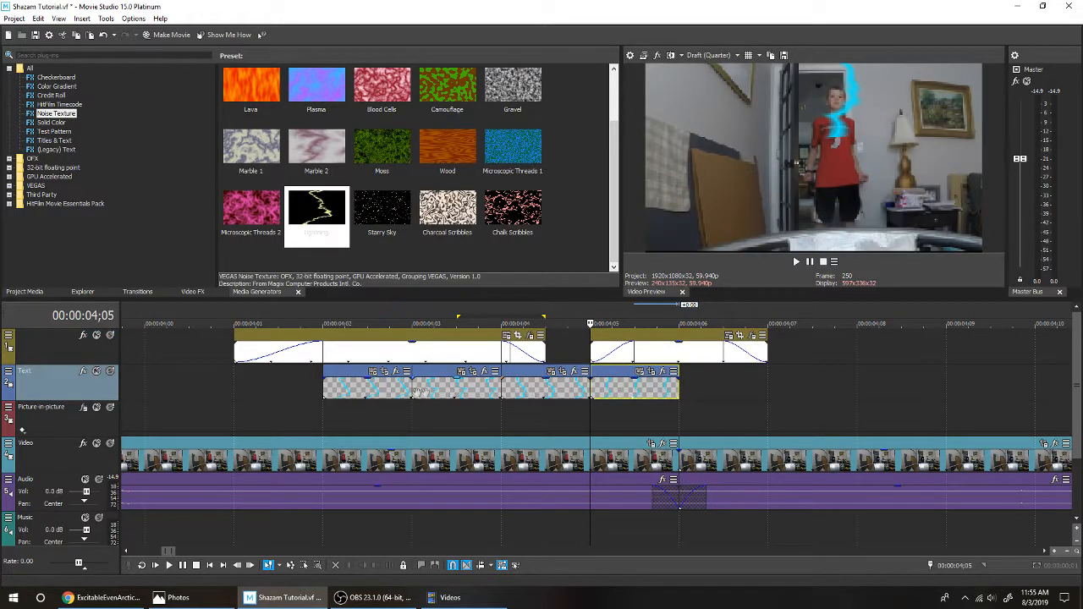
Step: Play back the transformation with the retimed lightning and second flash
left_click(326, 404)
left_click(219, 403)
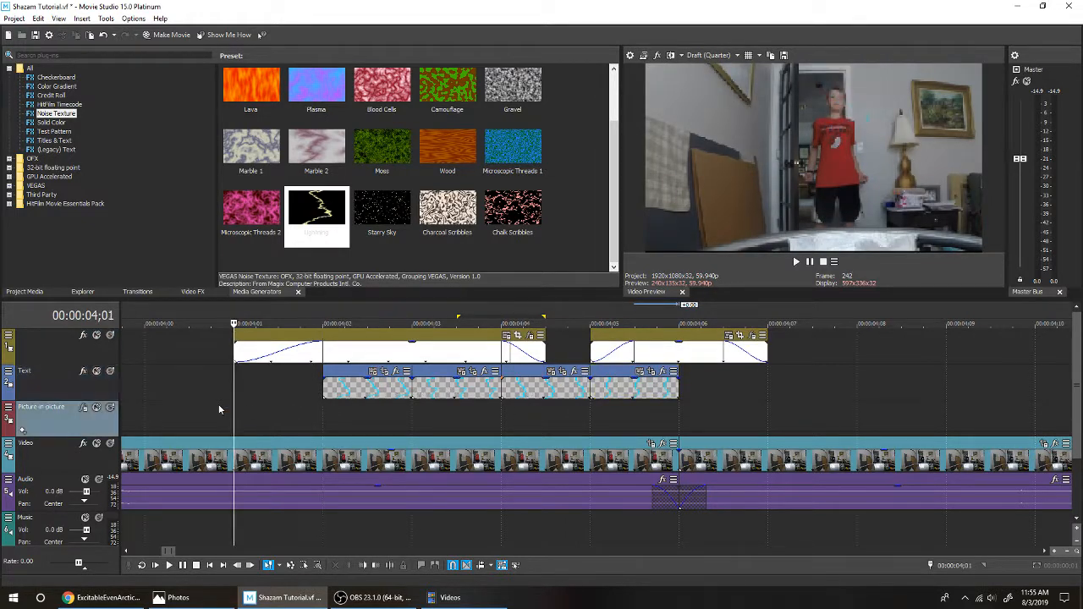
key("space")
scroll(328, 399, "down", 5)
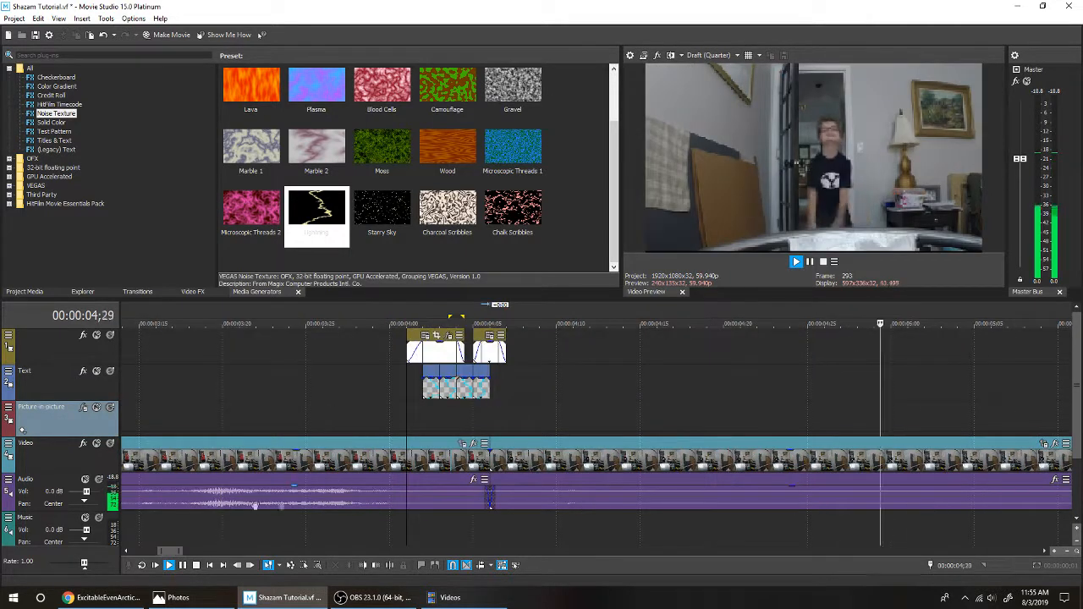
left_click(184, 565)
scroll(398, 468, "down", 5)
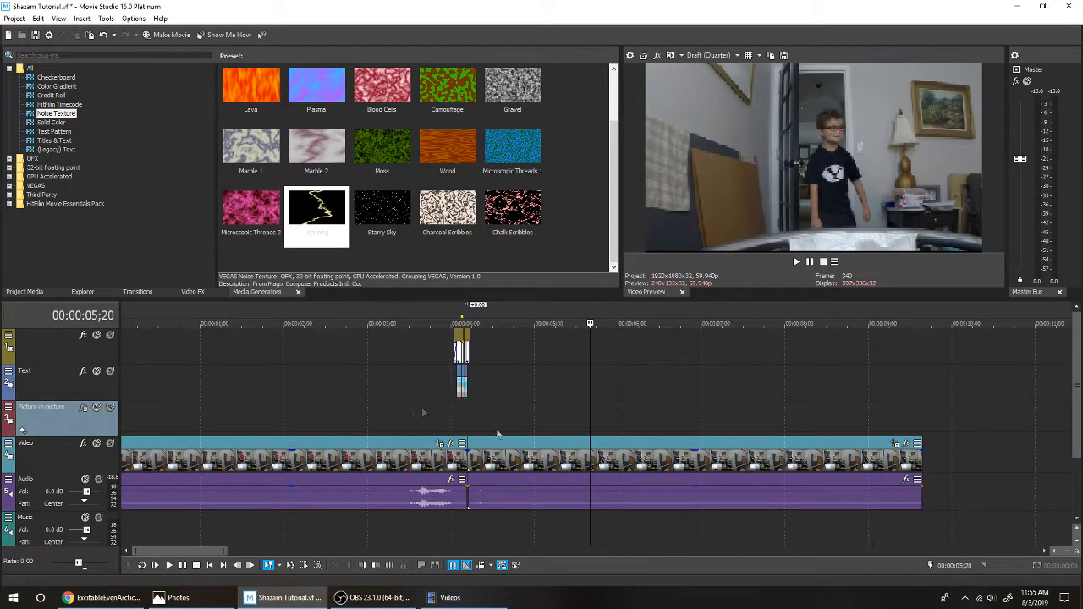
Step: Shorten the second white event to end about half a timecode frame past the video cut
left_click(480, 384)
scroll(632, 357, "up", 8)
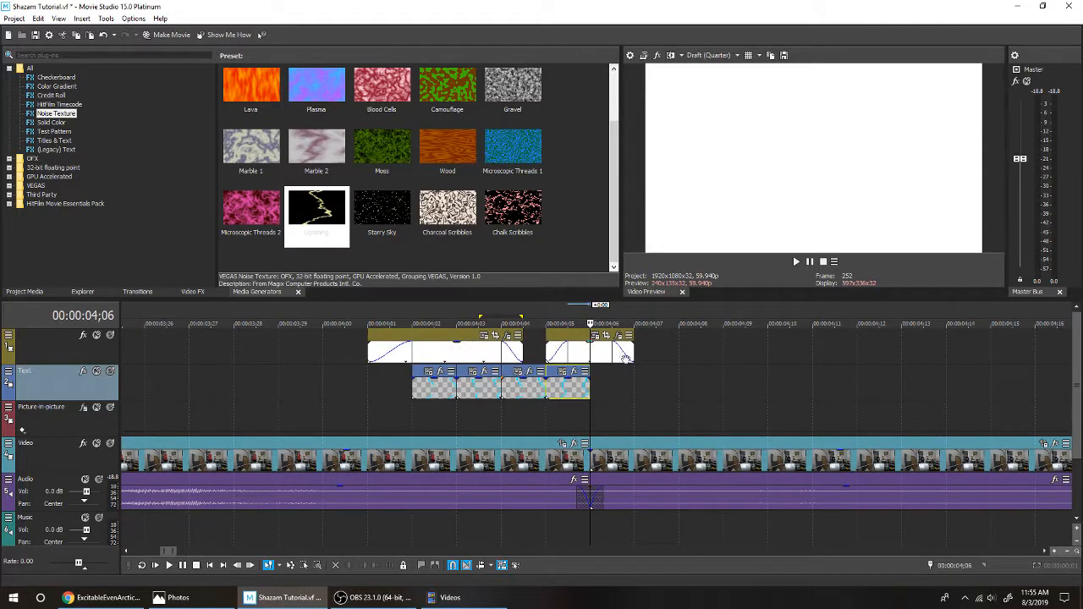
left_click_drag(631, 357, 612, 358)
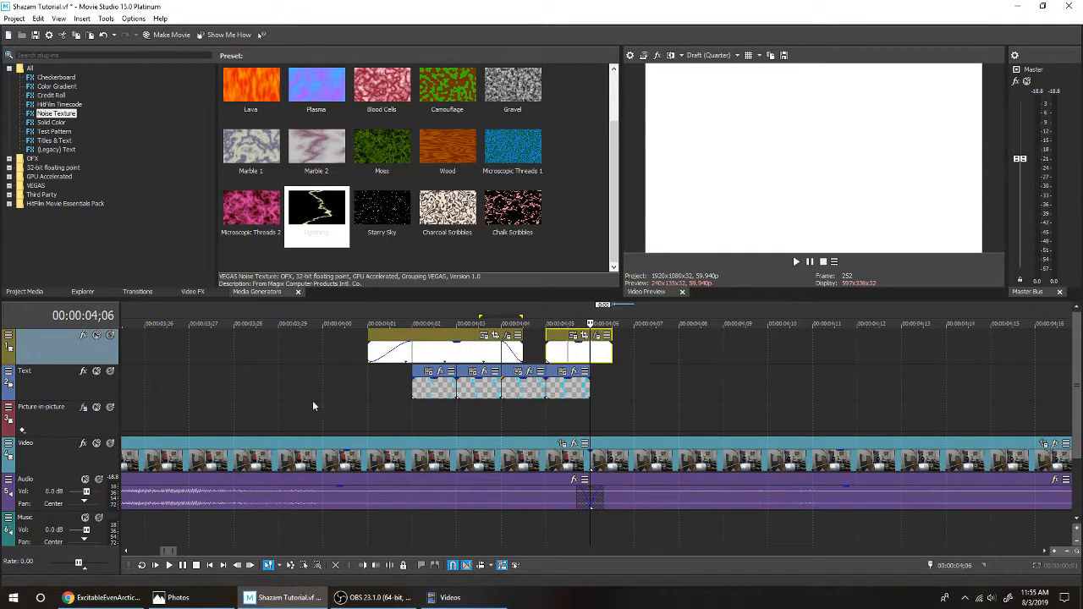
Step: Replay the transformation with the shortened second flash and review the footage leading up to it
key("space")
scroll(279, 398, "down", 7)
left_click(465, 407)
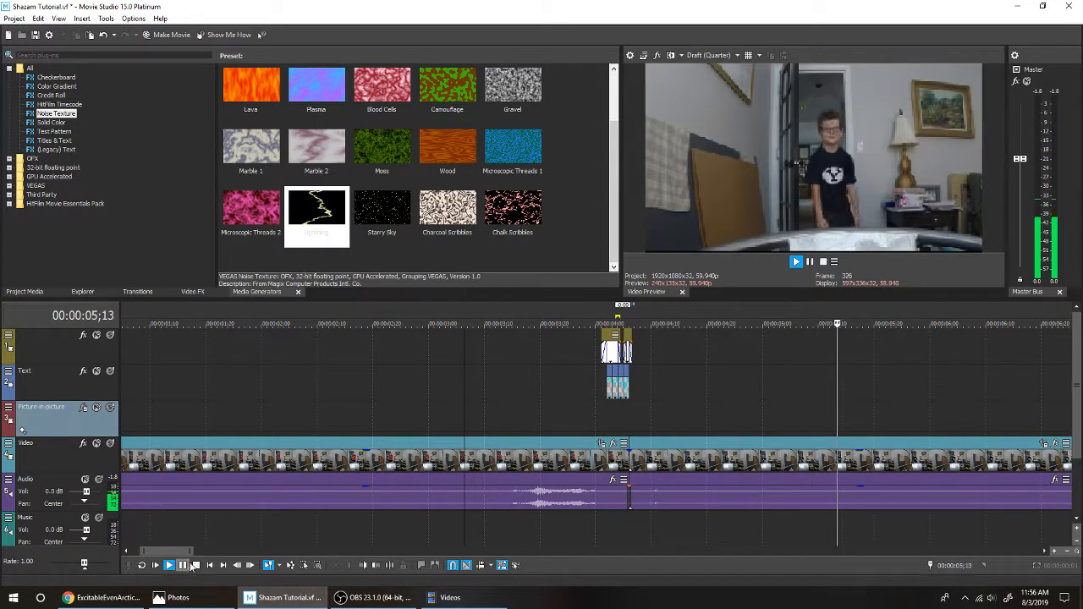
left_click(184, 565)
left_click(478, 373)
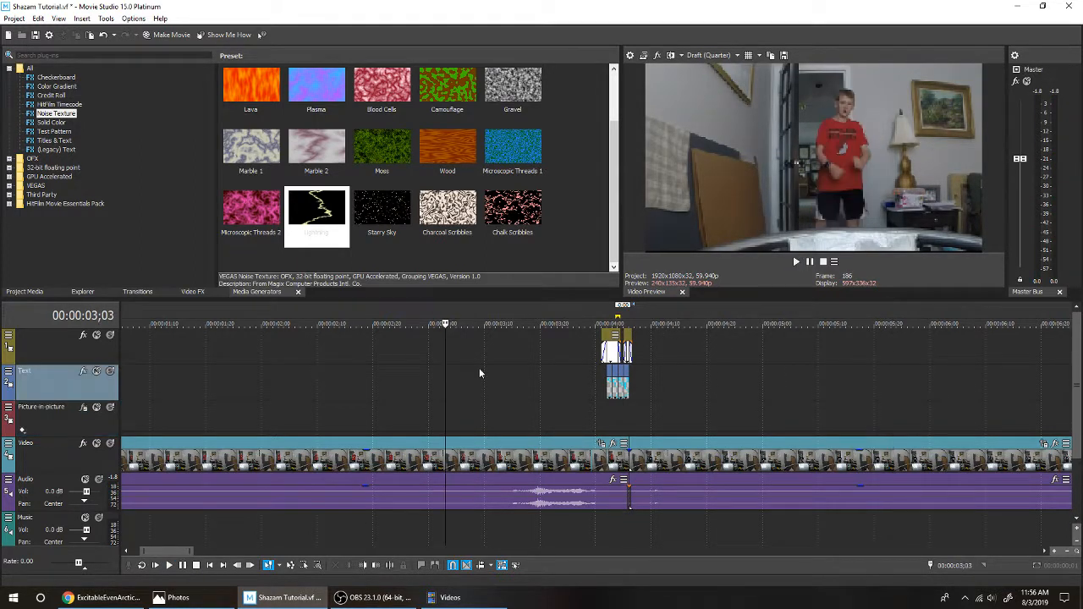
left_click(499, 373)
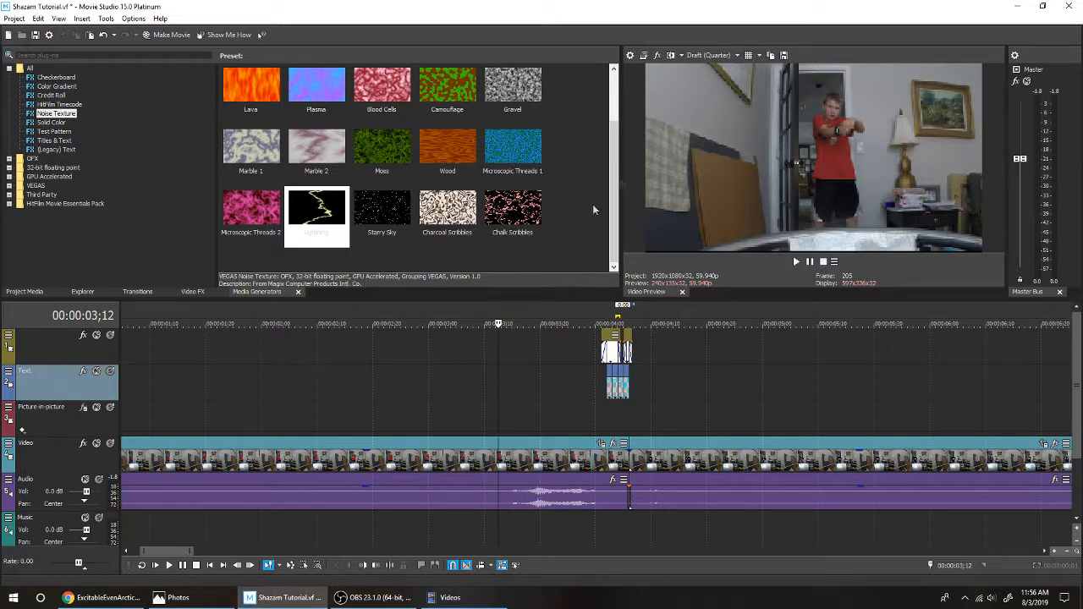
Step: Examine the flashes and lightning frame by frame from the first white event to 00:00:04;07
left_click(603, 405)
key("Right")
key("Right")
key("Right")
key("Right")
key("Right")
key("Right")
key("Right")
key("Right")
key("Right")
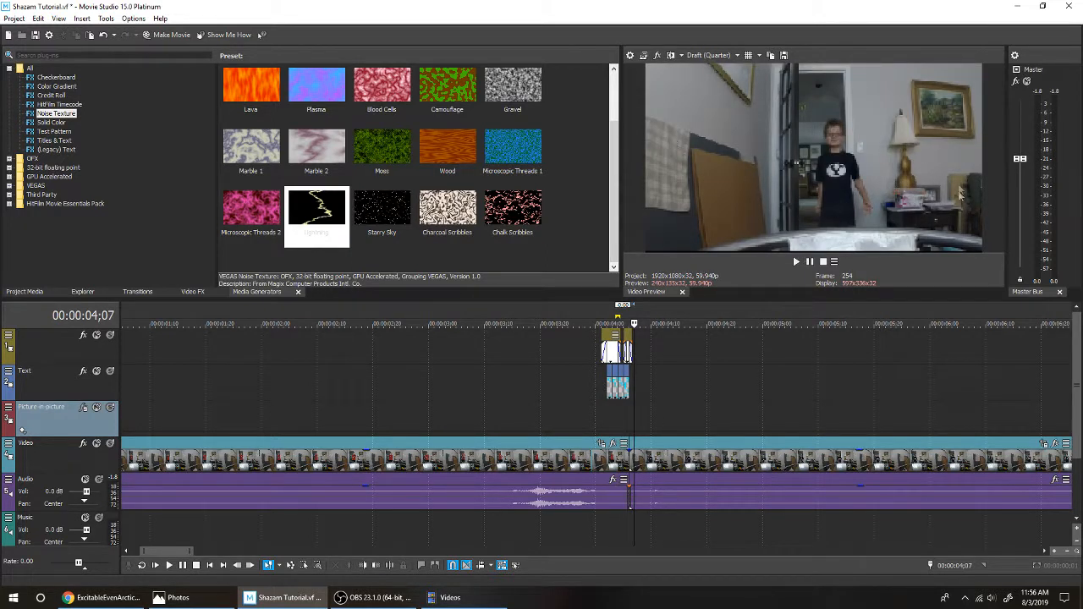
Step: Place the smoke GIF ExcitableEvenArcticduck-max-1mb.gif on the top track right after the second white event
left_click(24, 291)
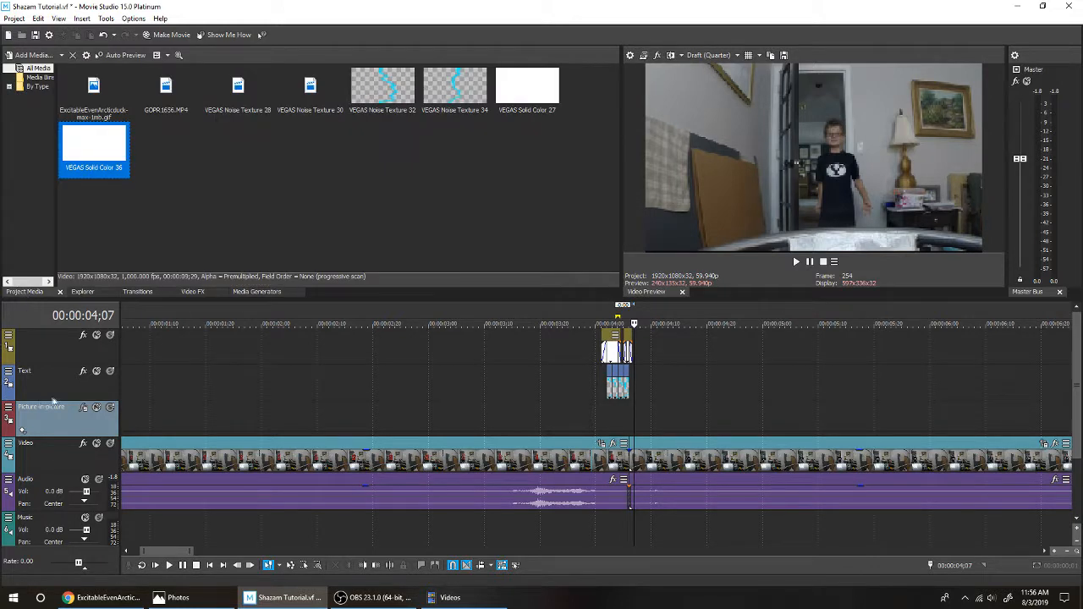
left_click(93, 94)
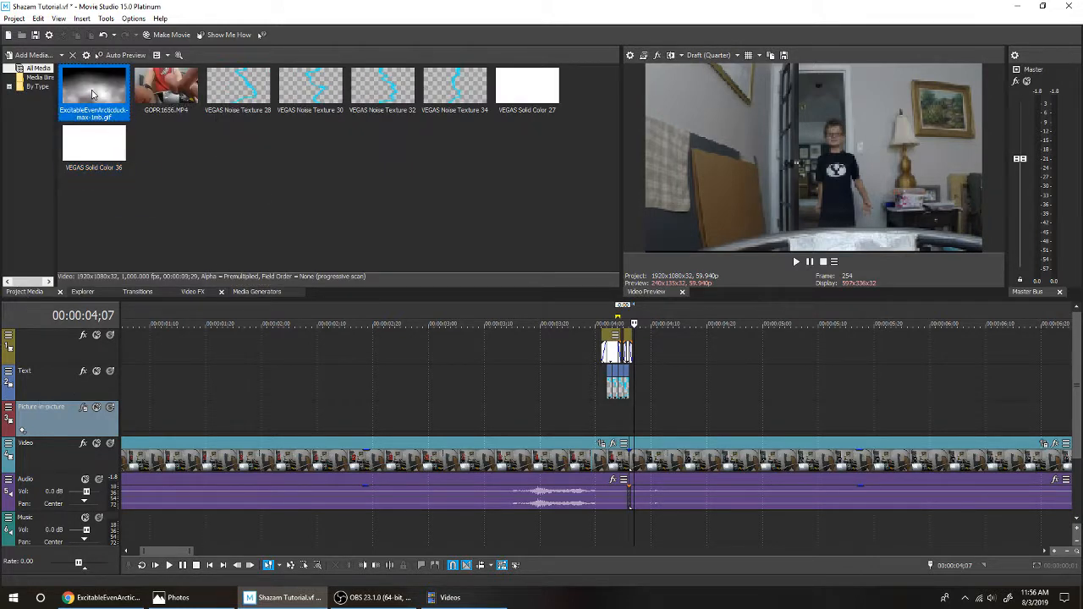
left_click_drag(261, 174, 643, 349)
scroll(643, 348, "right", 12)
scroll(520, 354, "down", 4)
scroll(650, 348, "up", 1)
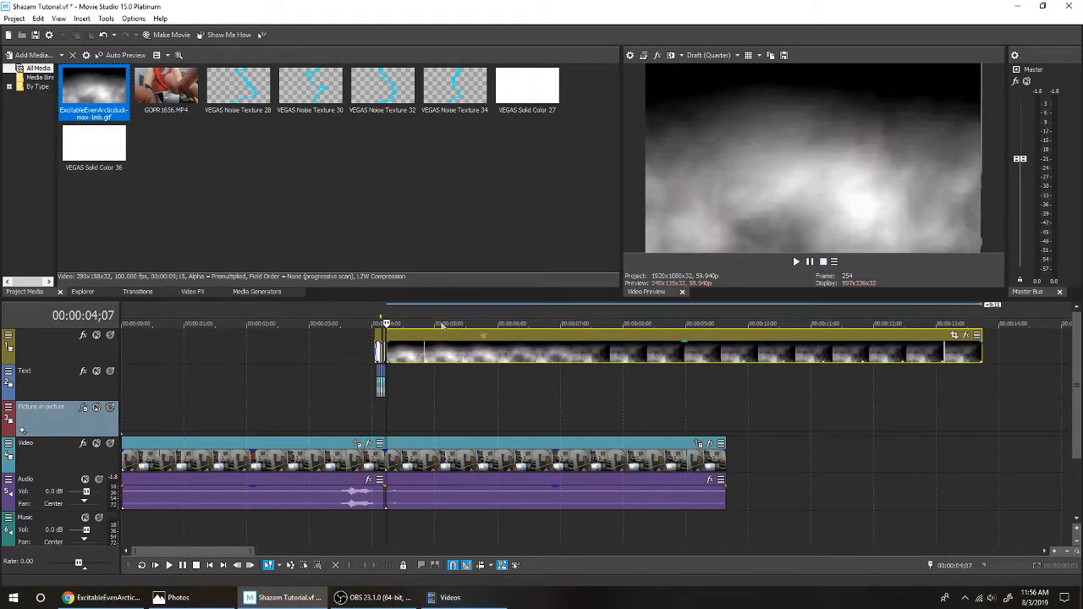
Step: Apply the default Chroma Keyer preset to the smoke event
left_click(200, 292)
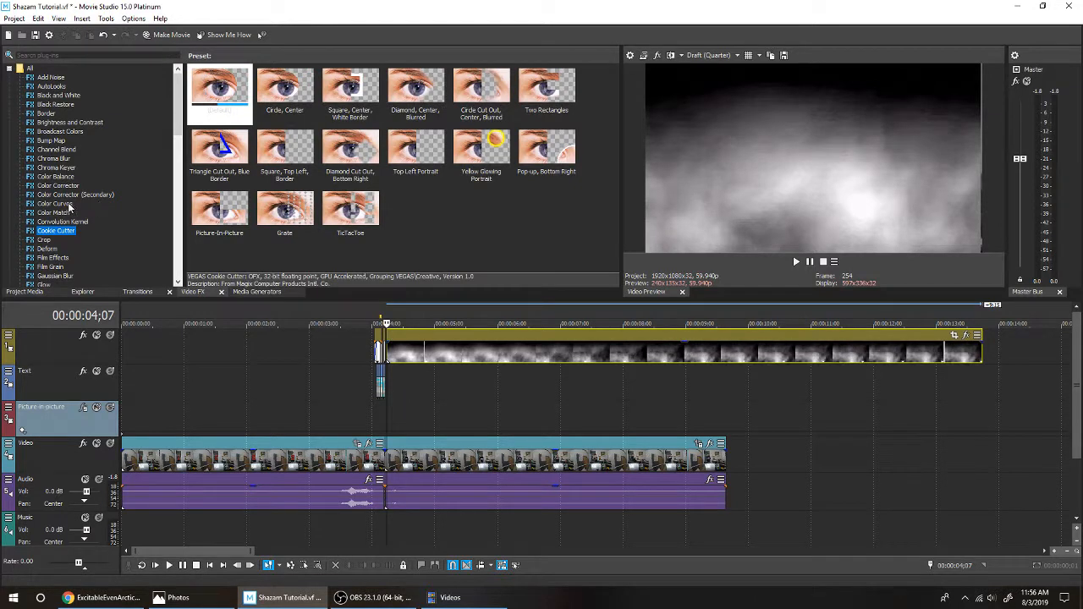
left_click(64, 169)
left_click_drag(207, 96, 438, 350)
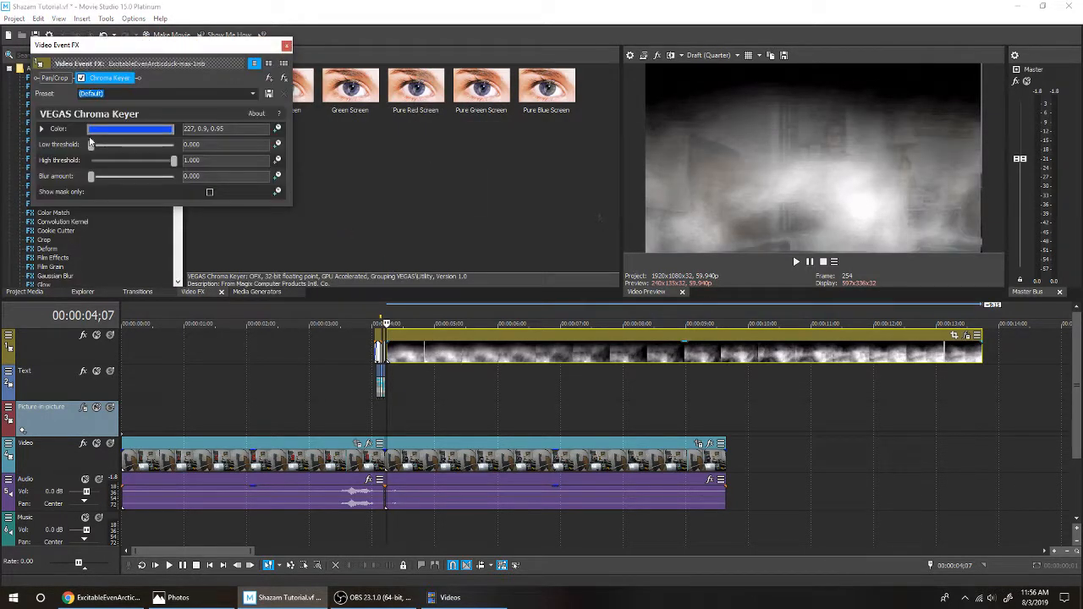
Step: Set the smoke's Chroma Keyer high threshold to 0.000 and its key color to black (0, 1.0, 0.0)
left_click_drag(174, 160, 106, 121)
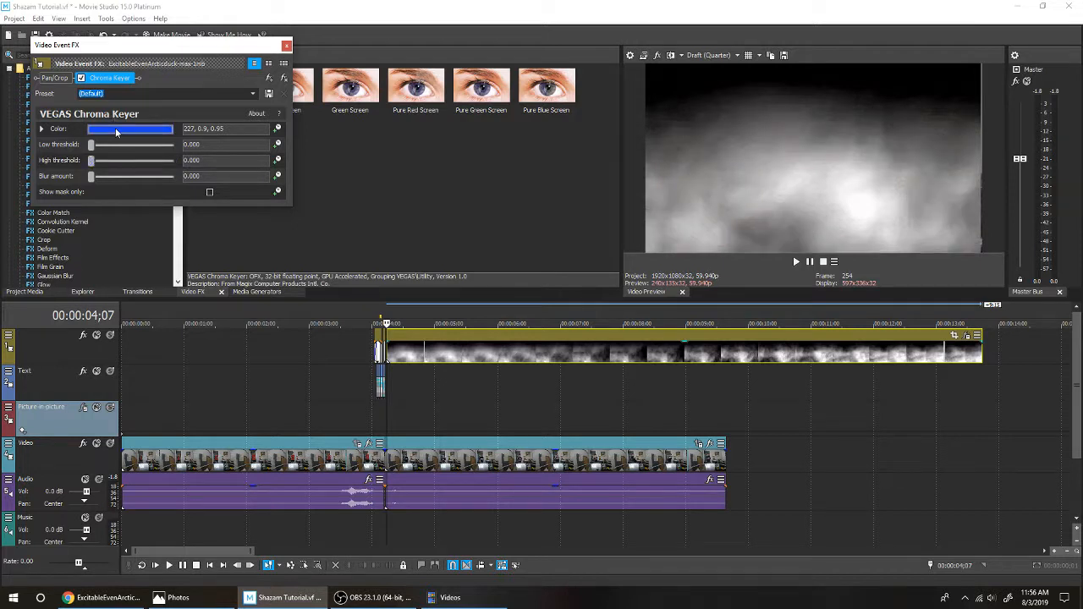
left_click(117, 131)
left_click_drag(107, 167, 34, 155)
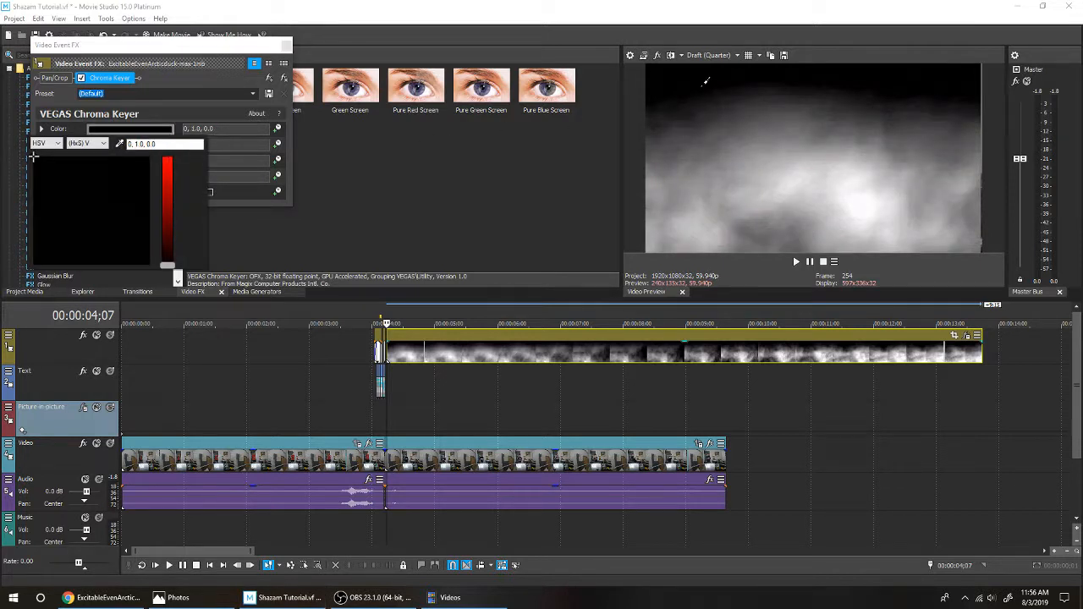
left_click(129, 129)
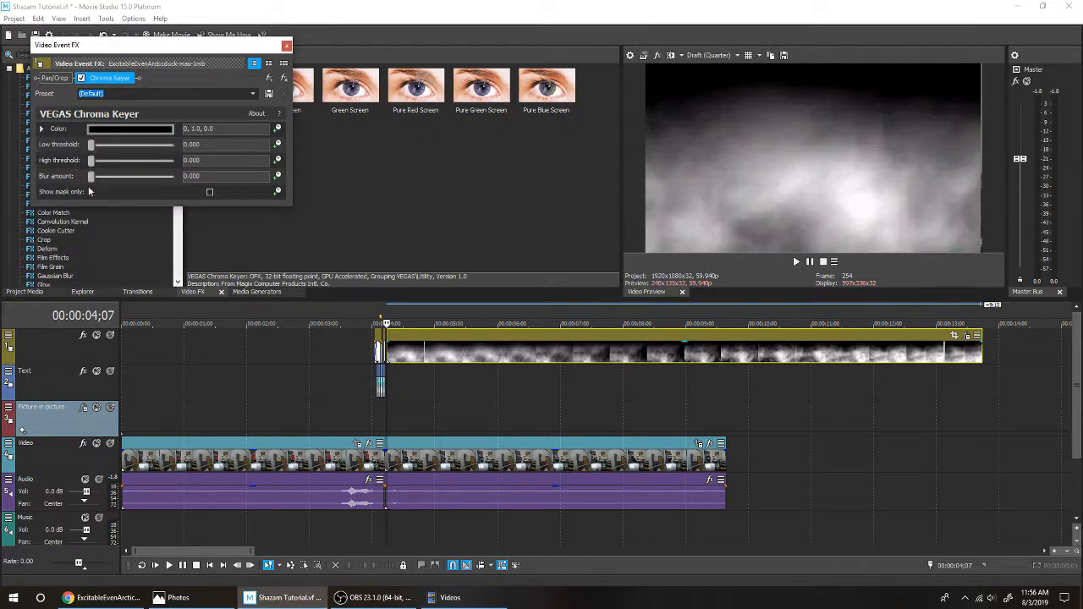
Step: Set the Chroma Keyer's high threshold to 1.000 and low threshold to about 0.803, and close the effect settings
left_click_drag(94, 162, 178, 161)
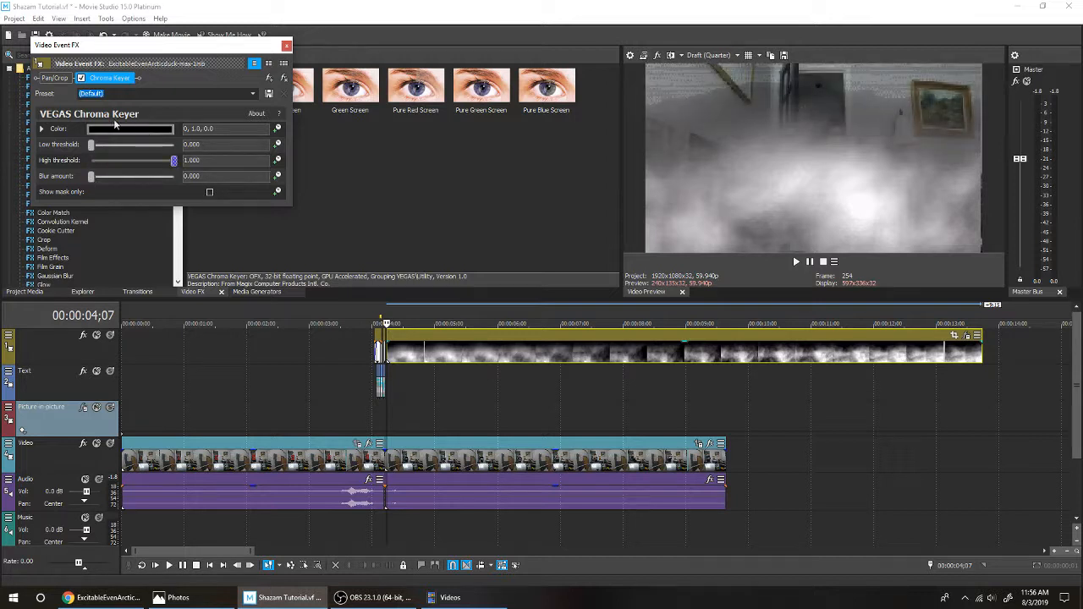
left_click_drag(91, 145, 169, 149)
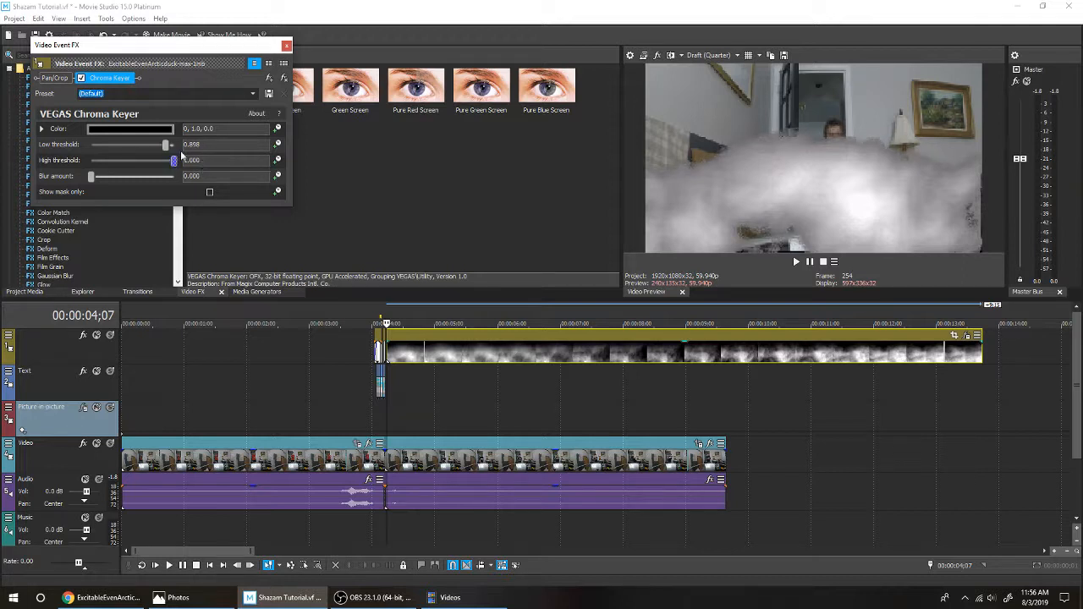
mouse_move(166, 146)
left_mouse_down()
mouse_move(179, 146)
mouse_move(158, 146)
left_mouse_up()
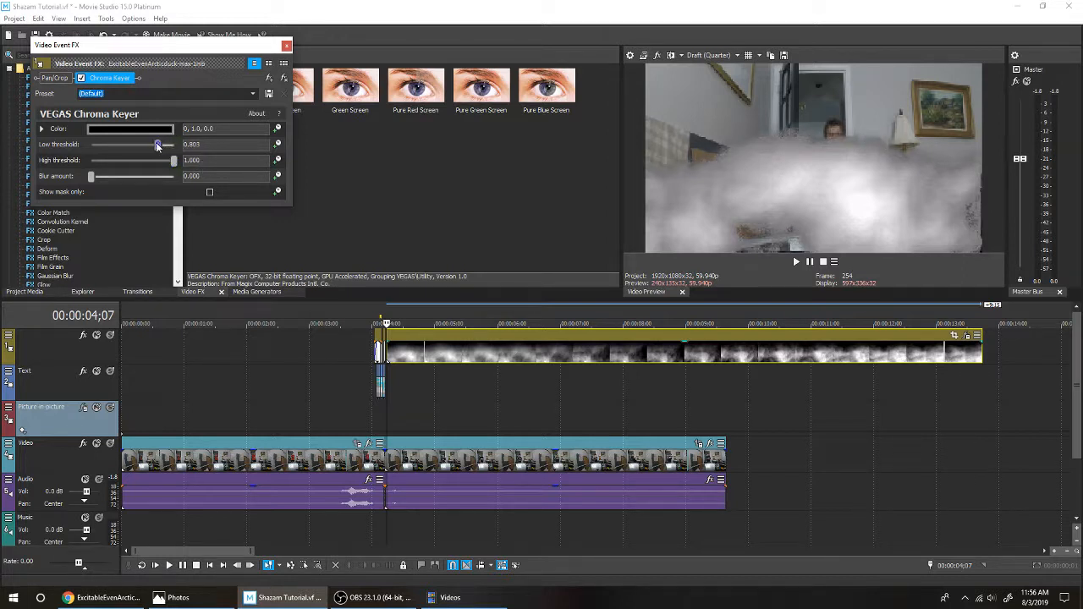
left_click(287, 46)
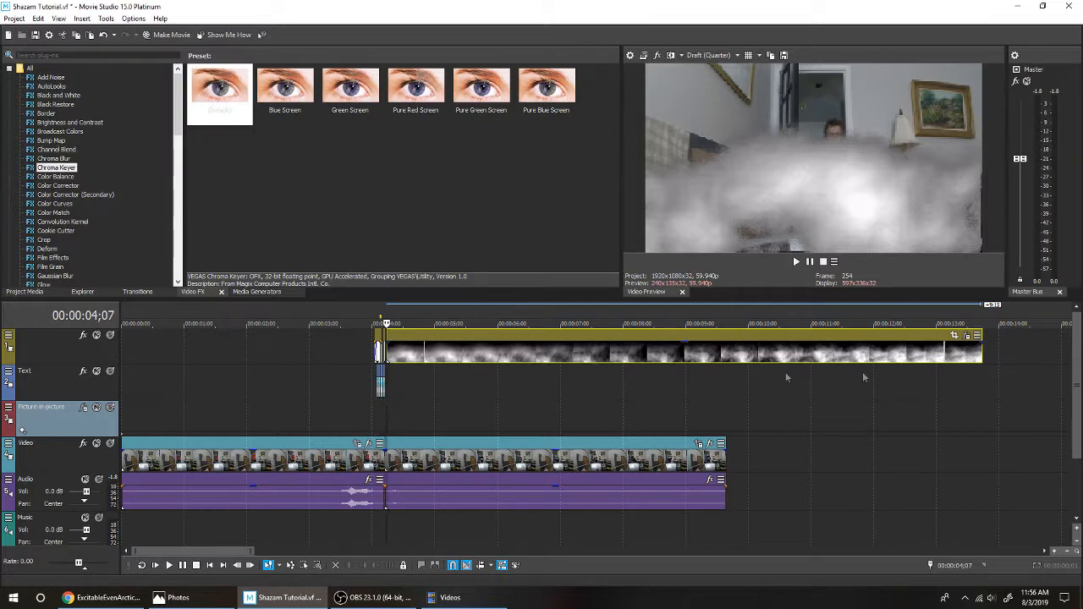
Step: Lower the smoke event's opacity to about half and shorten the event to end with the video clip
left_click_drag(679, 350, 687, 358)
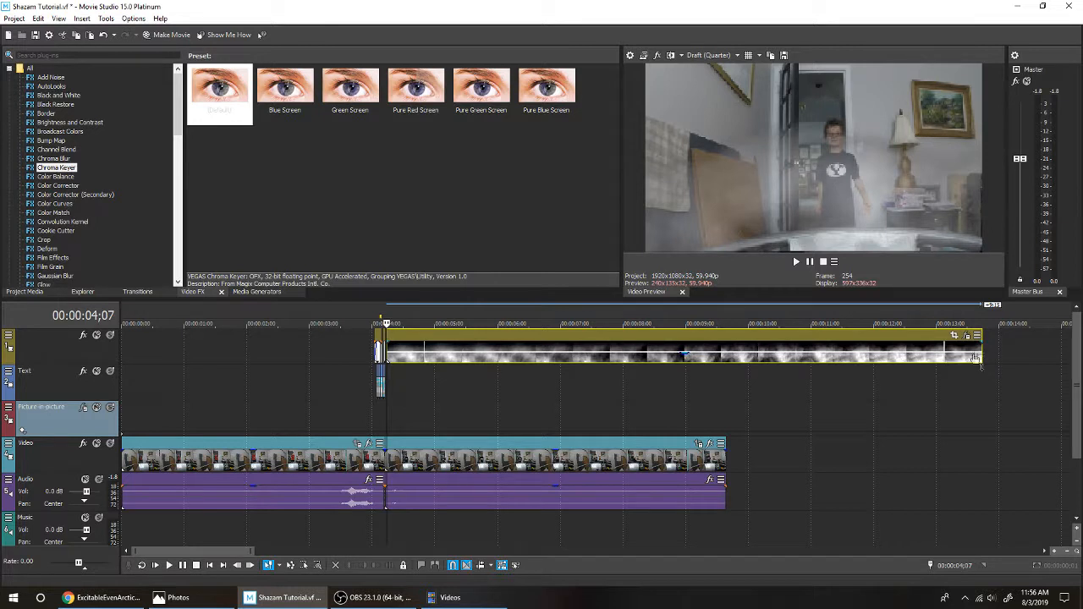
left_click(409, 395)
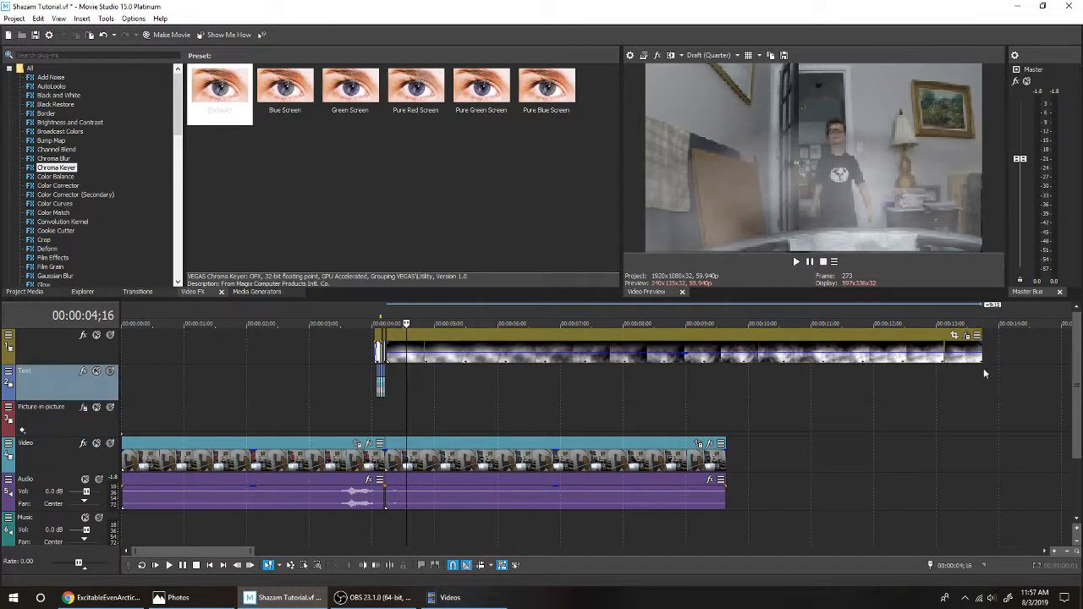
left_click_drag(981, 359, 725, 355)
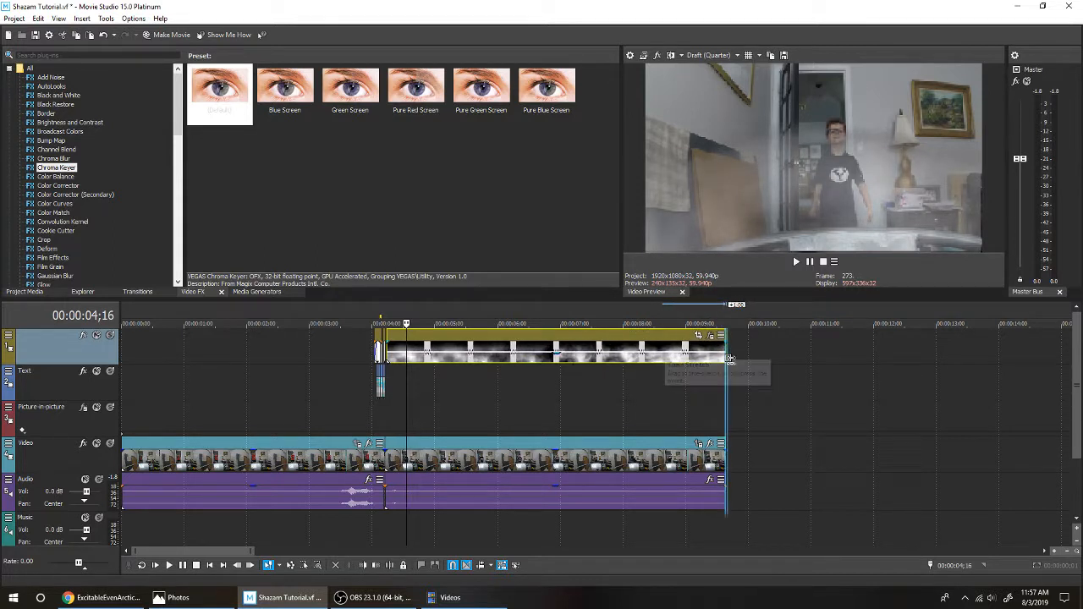
Step: Play back the sequence from shortly before the white flashes into the smoke section to check the overlay
left_click(364, 425)
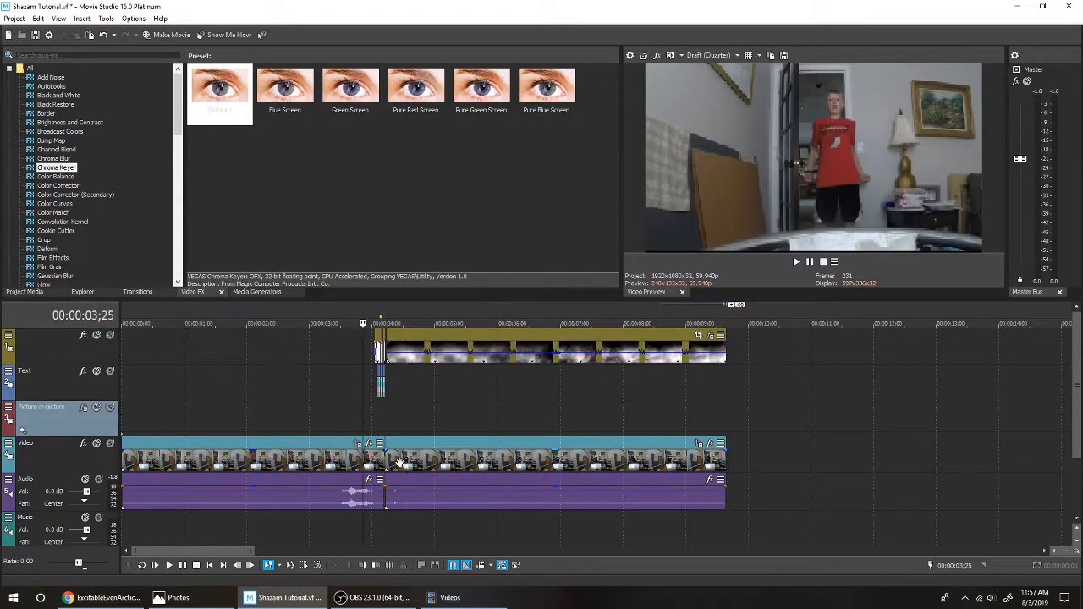
left_click(334, 422)
left_click(168, 565)
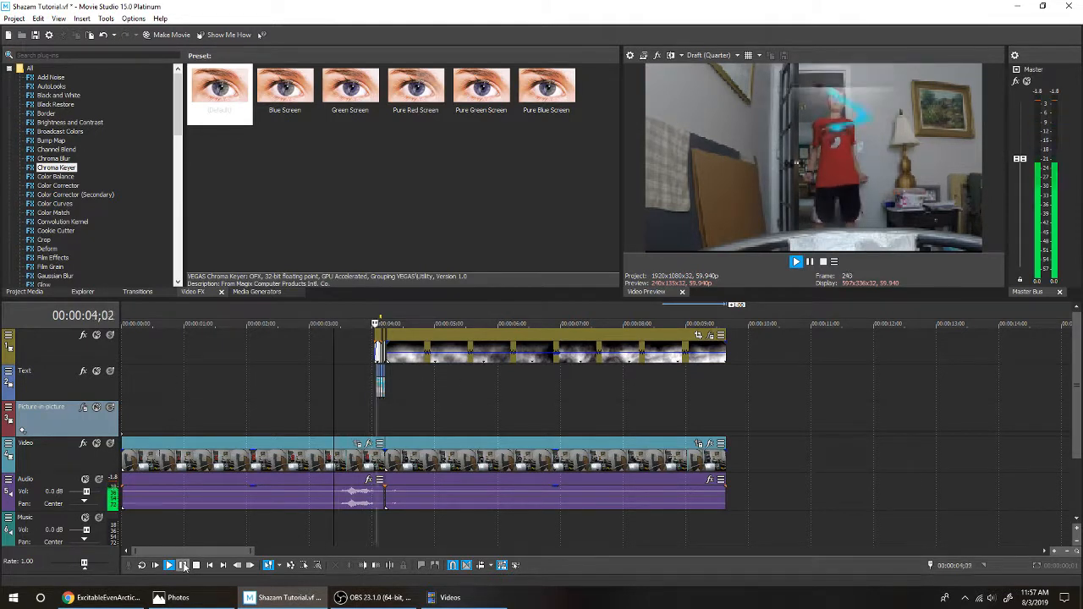
left_click(183, 565)
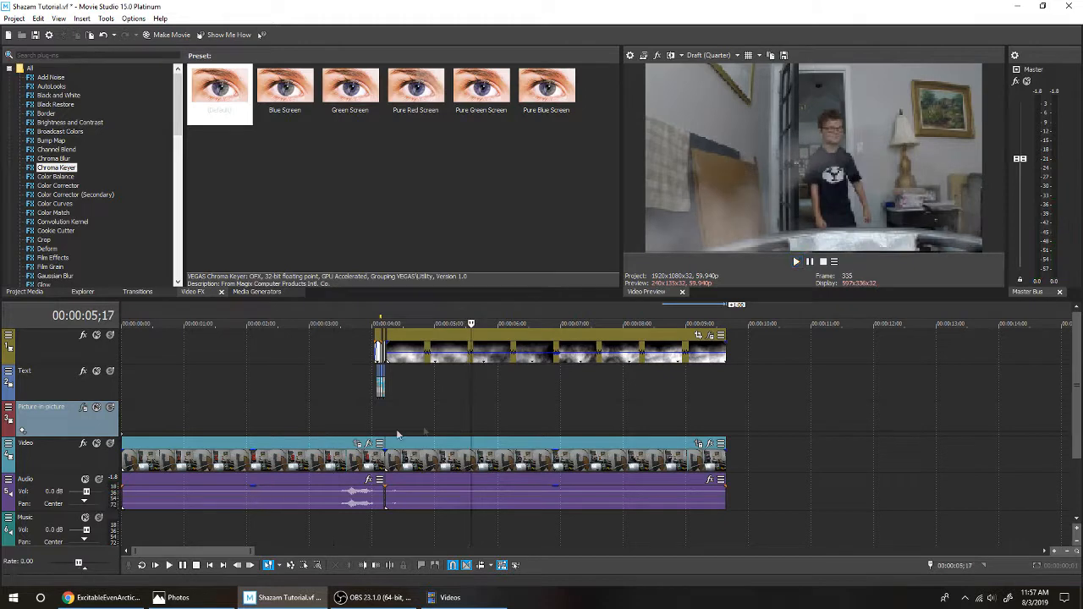
Step: Move the smoke event down to the Text track so it starts at the end of the second white flash
scroll(528, 397, "up", 6)
left_click(249, 406)
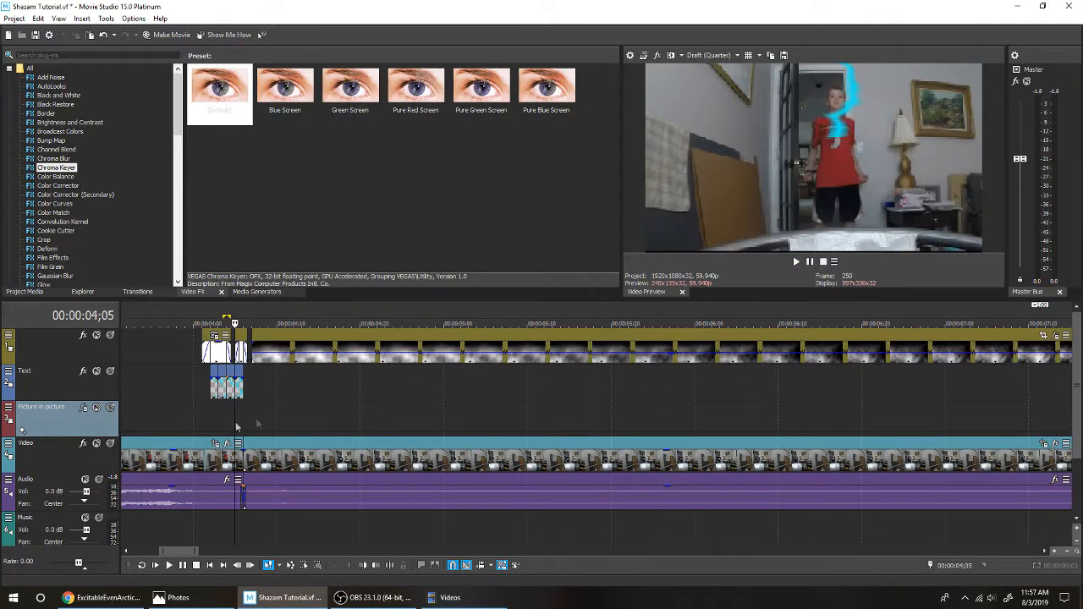
scroll(249, 406, "up", 2)
left_click(647, 361)
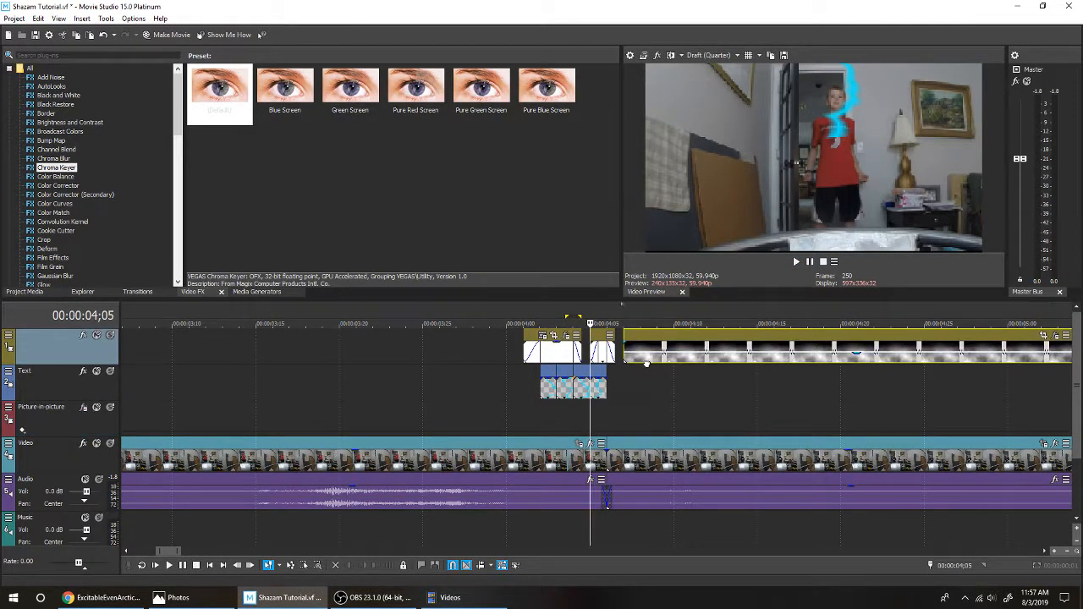
left_click(643, 381)
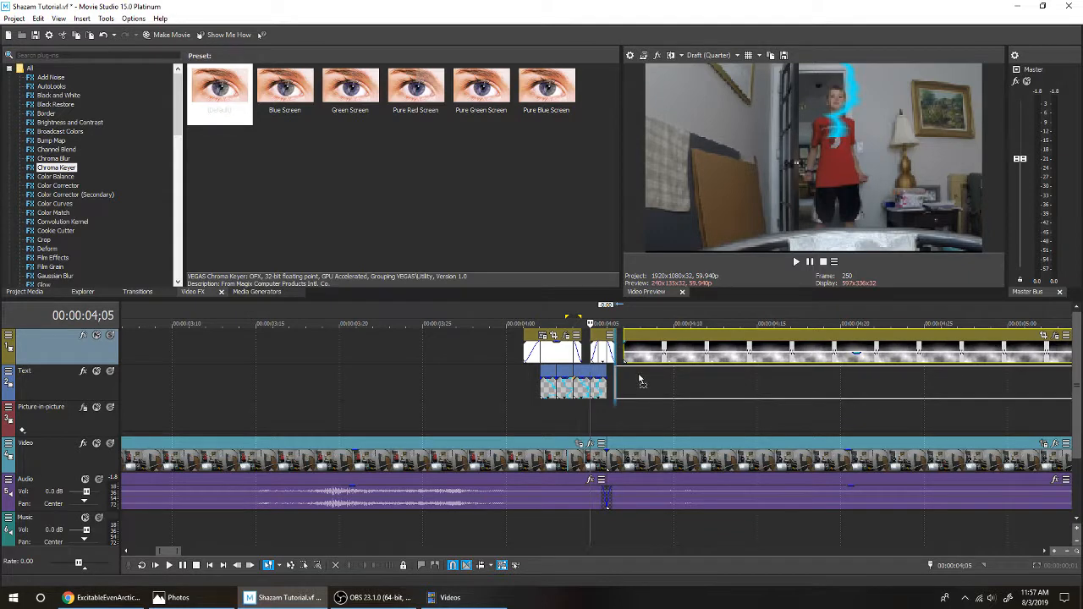
left_click_drag(636, 381, 641, 381)
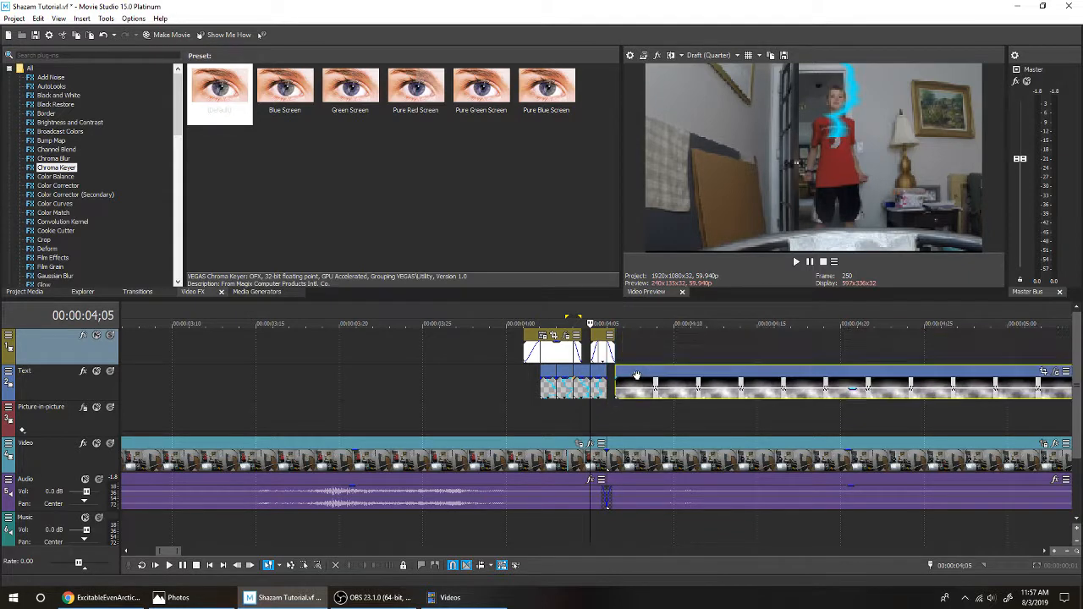
Step: Extend the smoke event to the end of the video clip and give it a fade-out of about half a second
scroll(745, 424, "down", 3)
scroll(763, 433, "down", 2)
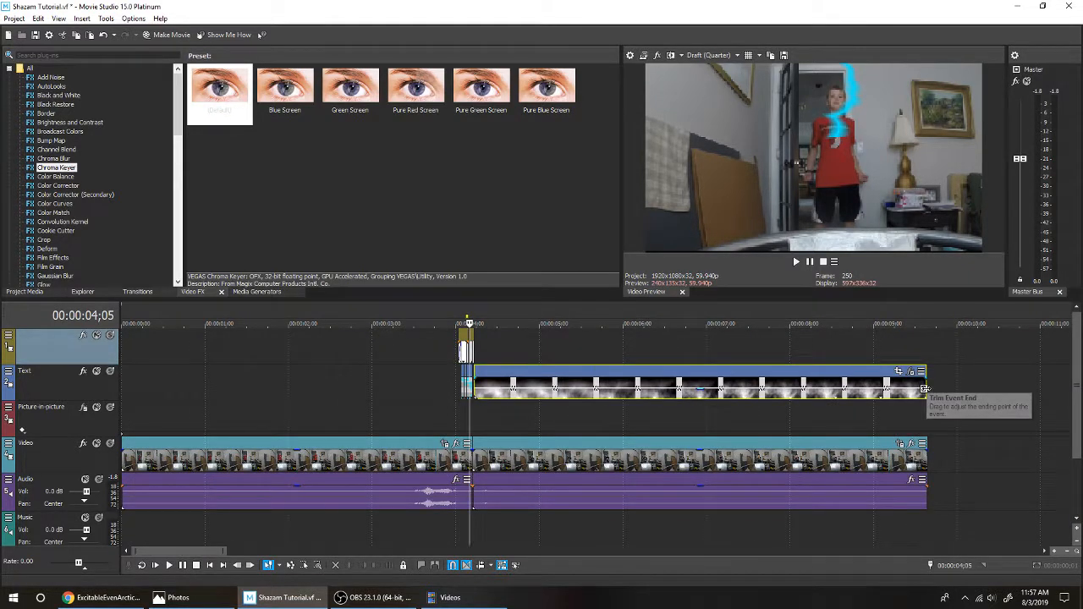
left_click_drag(925, 389, 928, 390)
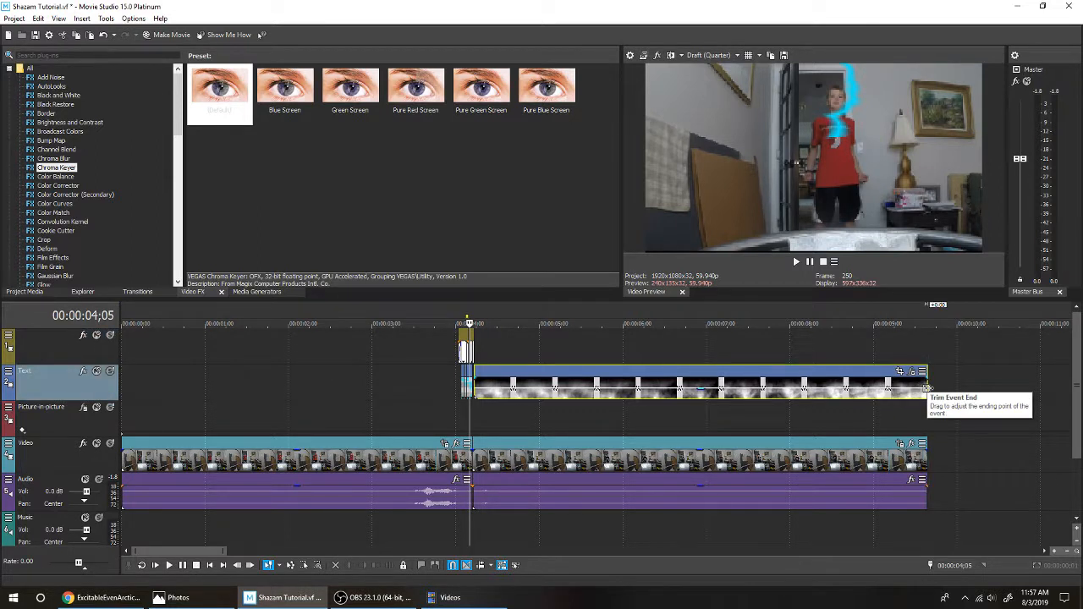
left_click_drag(928, 373, 888, 378)
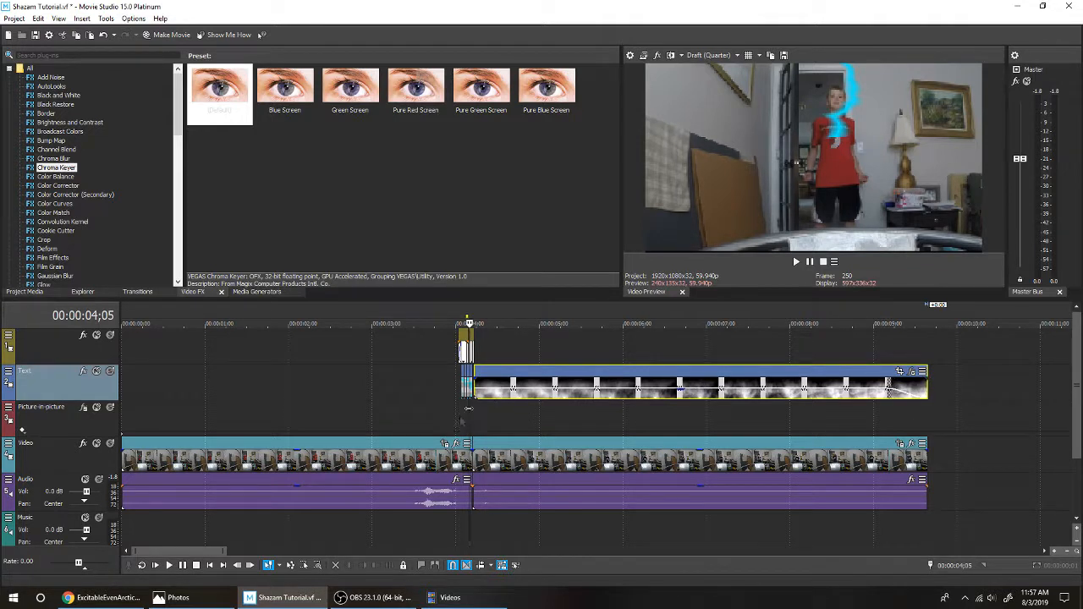
Step: Play back the whole transformation from before the flashes and inspect frames before the flashes and within the smoke section
left_click(449, 409)
left_click(348, 405)
key("space")
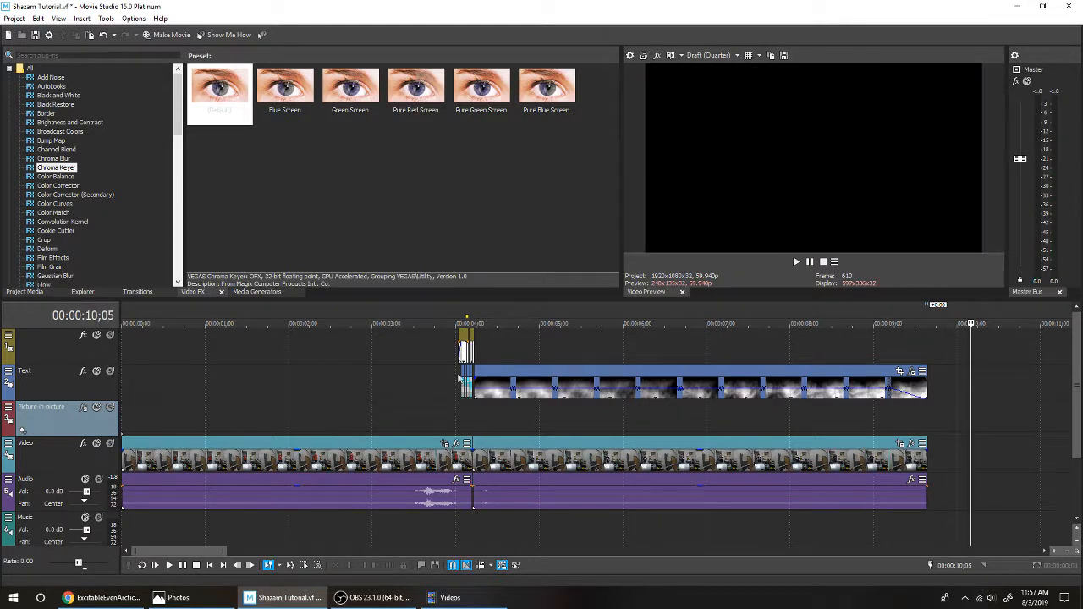
left_click(425, 376)
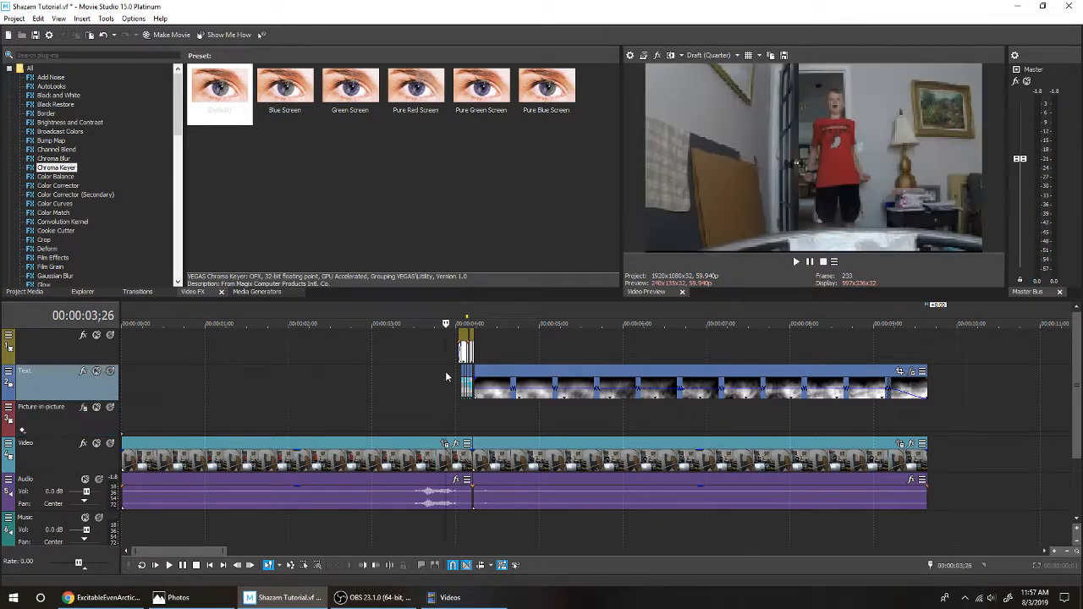
left_click(394, 389)
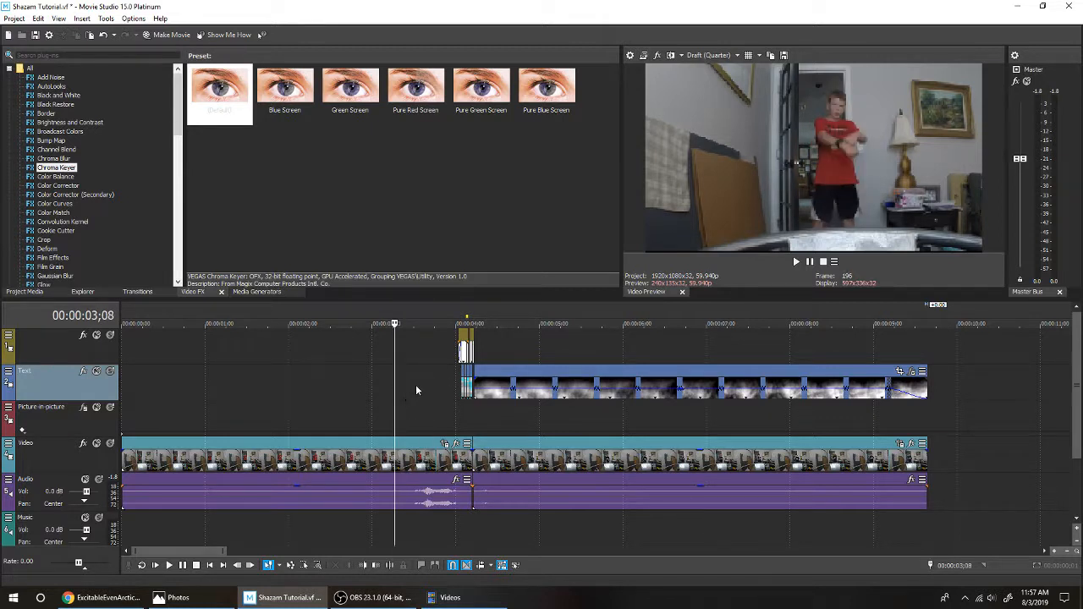
left_click(415, 384)
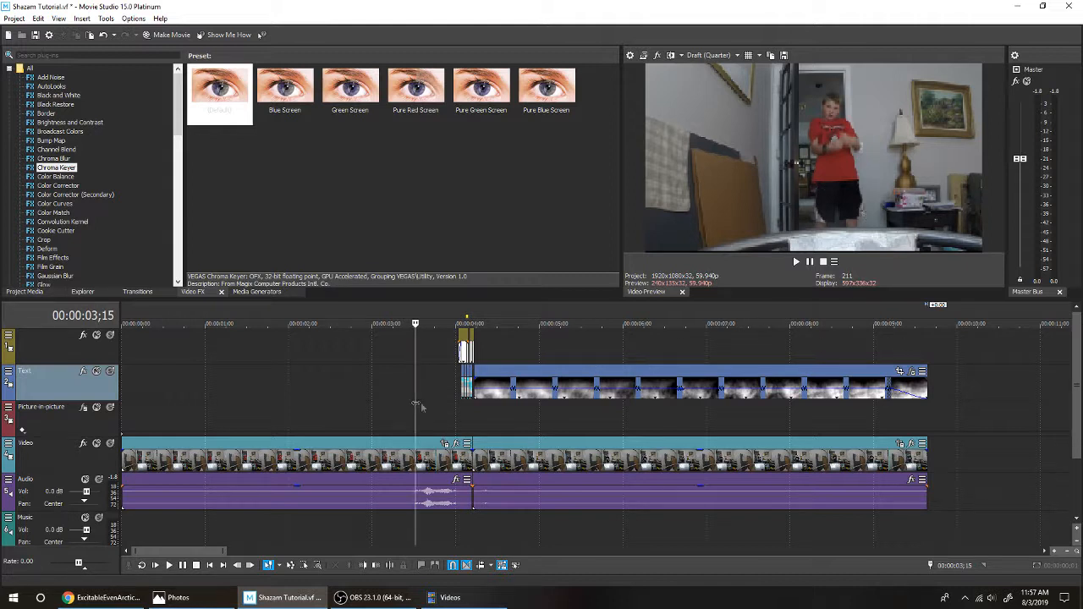
left_click(608, 375)
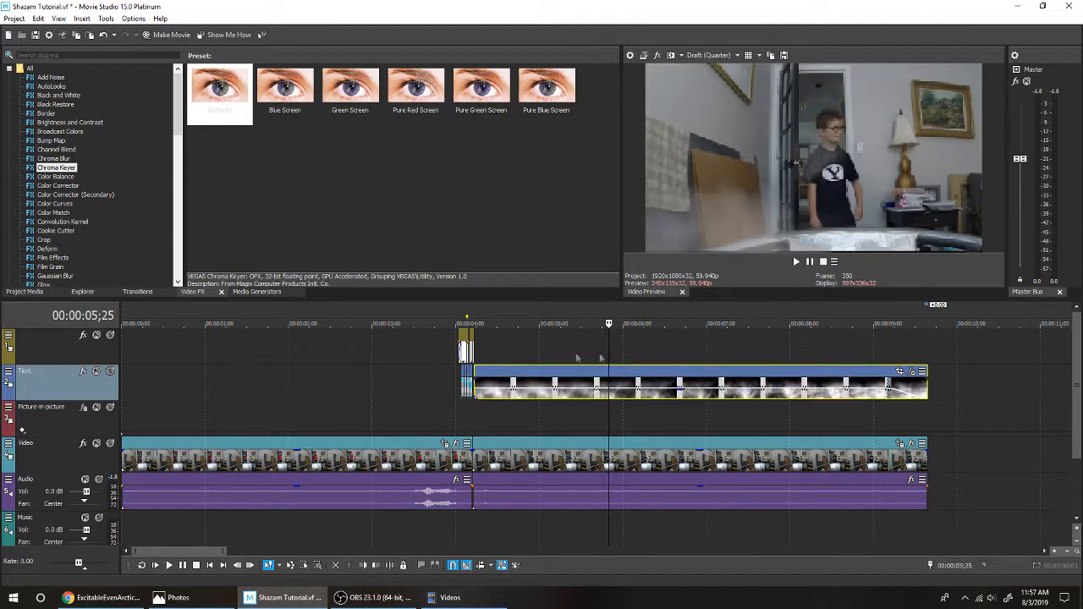
left_click(403, 416)
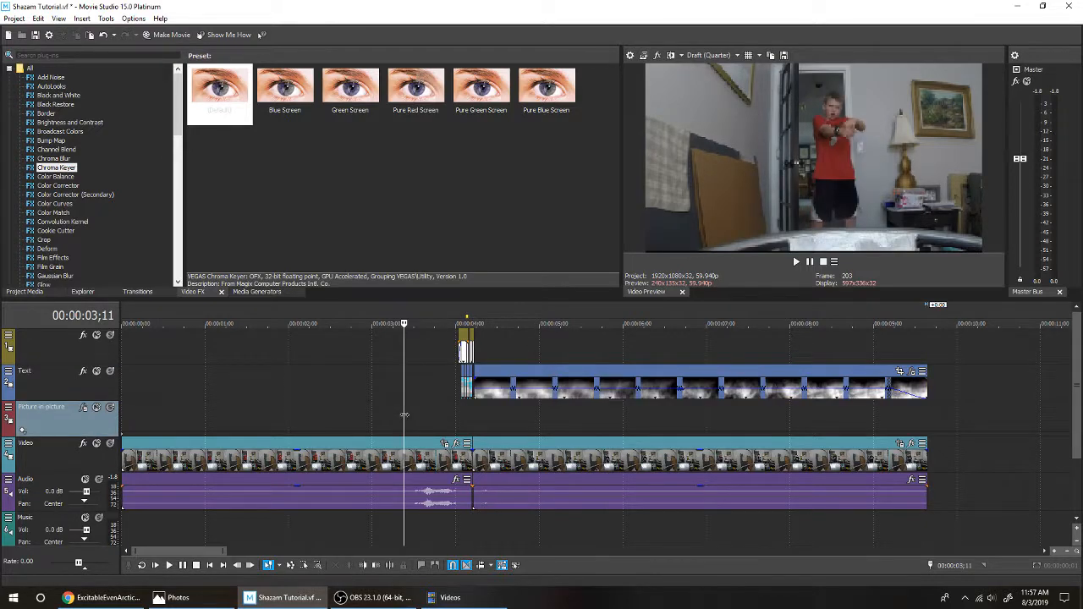